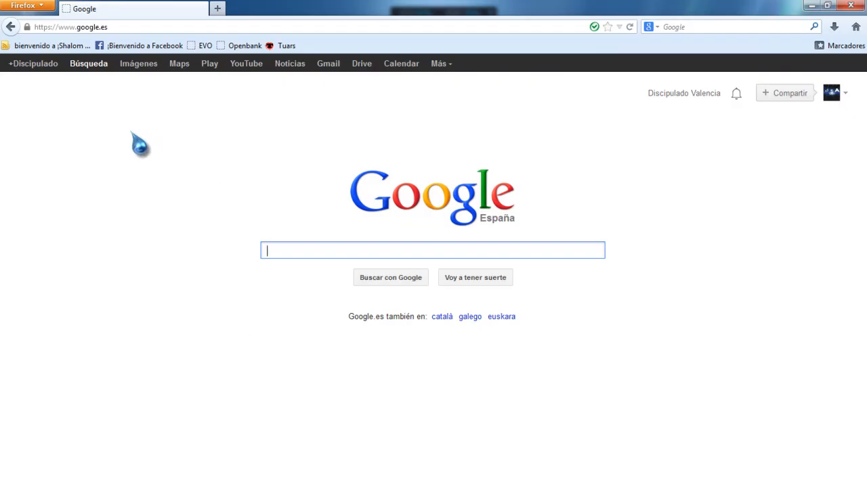
- Open the Tuars hosting control panel and access the second active hosting account's dashboard
{"action": "left_click", "coordinate": [287, 47]}
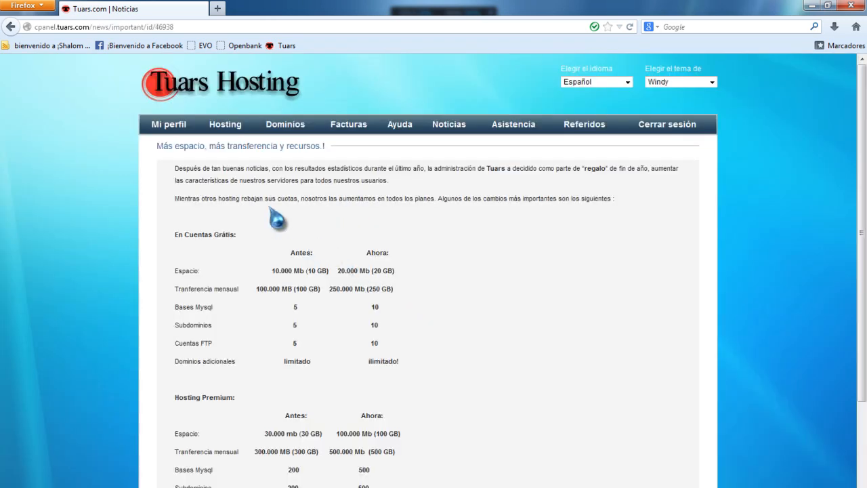
{"action": "left_click", "coordinate": [181, 136]}
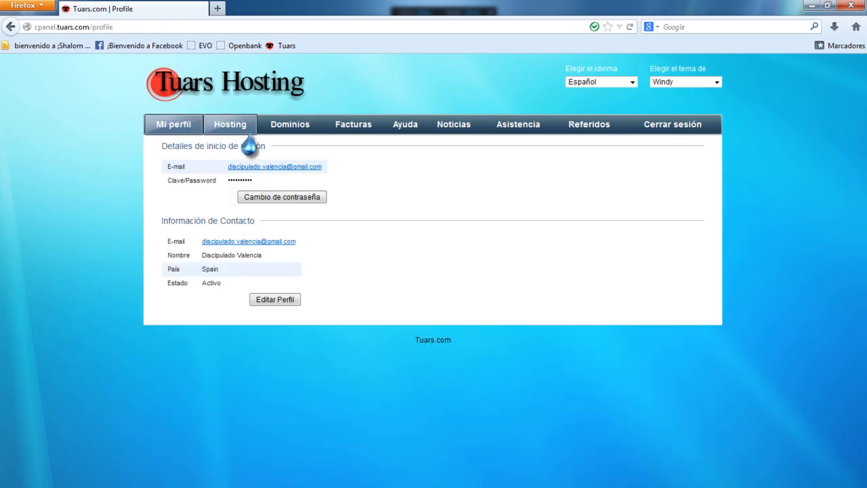
{"action": "left_click", "coordinate": [234, 129]}
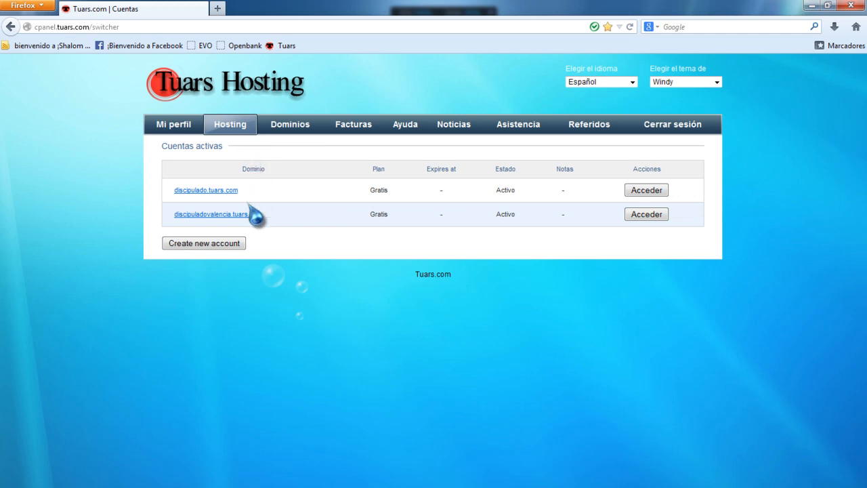
{"action": "left_click", "coordinate": [646, 214]}
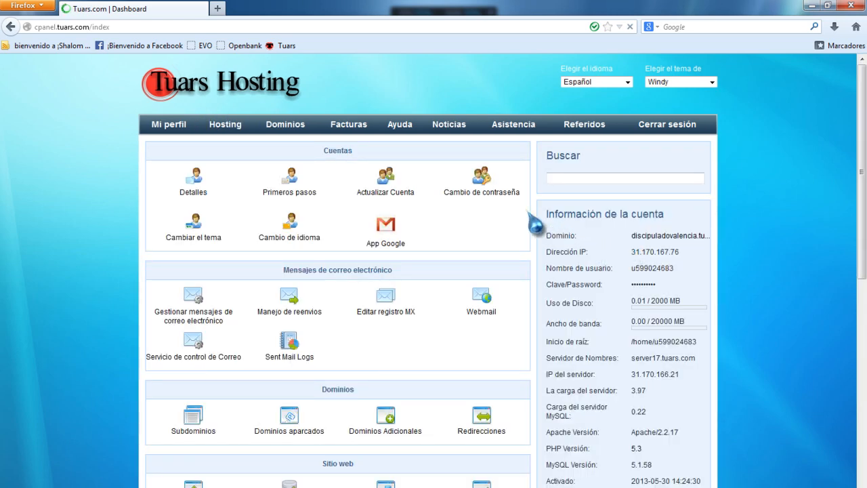
- Examine the account information and client data on the dashboard, including the IP address, username, hosting plan and registration date
{"action": "left_click_drag", "start_coordinate": [546, 213], "coordinate": [678, 253]}
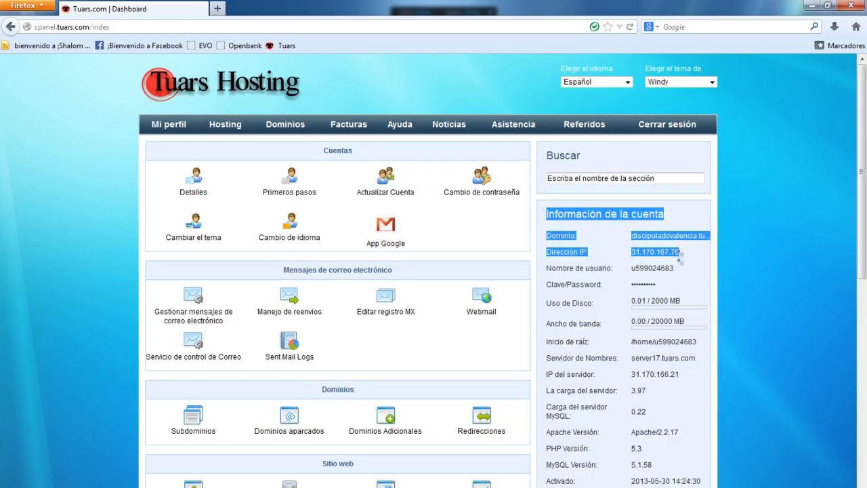
{"action": "left_click", "coordinate": [680, 257]}
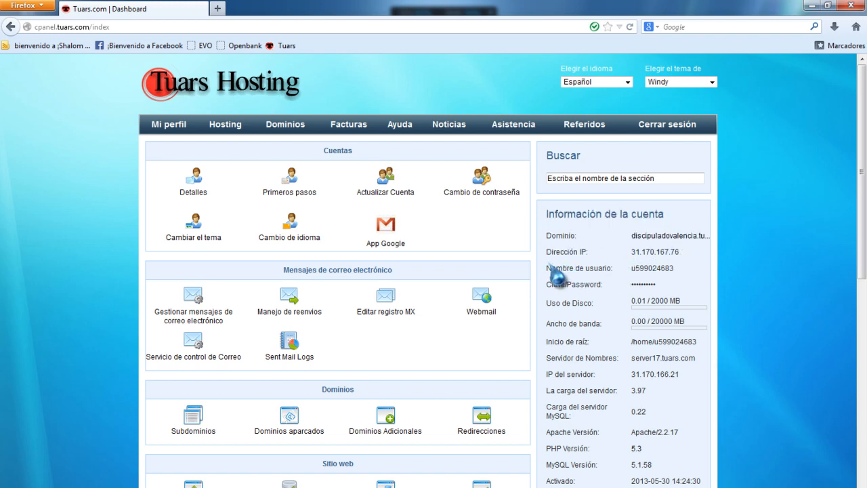
{"action": "mouse_move", "coordinate": [546, 249]}
{"action": "left_mouse_down"}
{"action": "mouse_move", "coordinate": [677, 269]}
{"action": "mouse_move", "coordinate": [543, 256]}
{"action": "left_mouse_up"}
{"action": "left_click", "coordinate": [686, 269]}
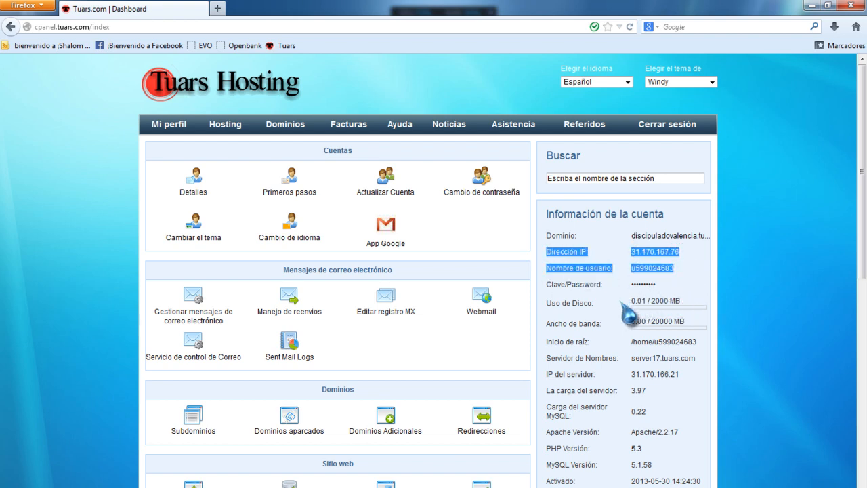
{"action": "scroll", "coordinate": [630, 308], "scroll_direction": "down", "scroll_amount": 2}
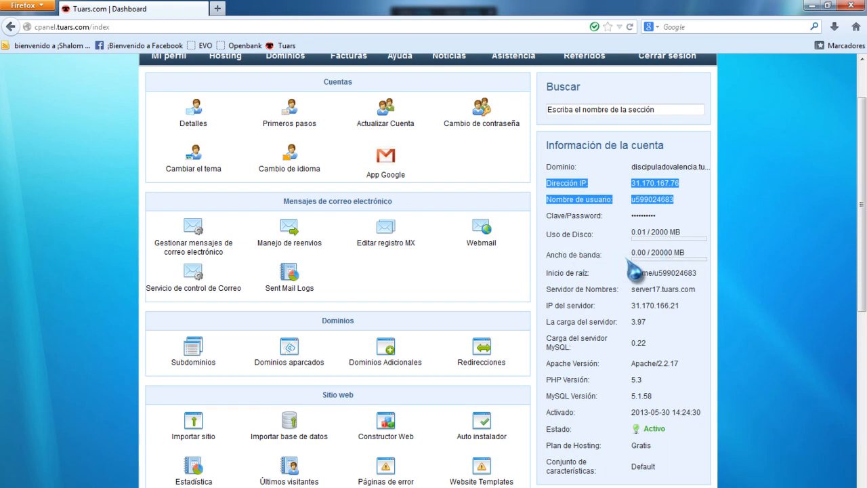
{"action": "scroll", "coordinate": [577, 274], "scroll_direction": "down", "scroll_amount": 2}
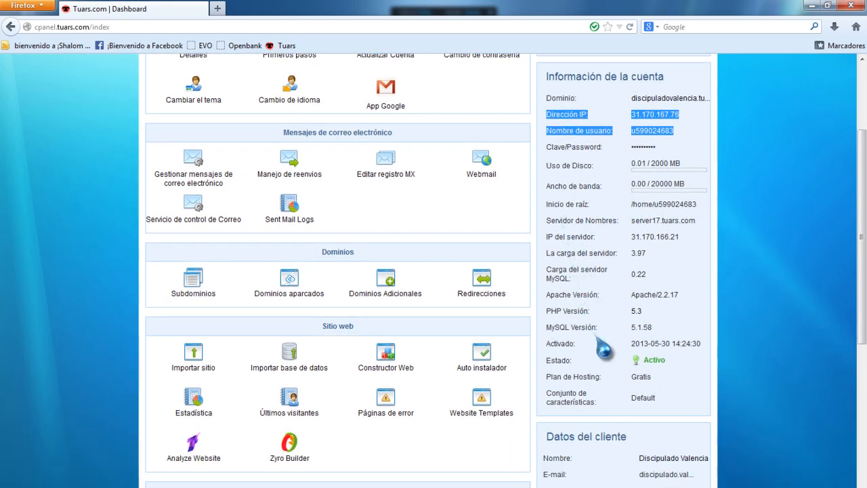
{"action": "left_click_drag", "start_coordinate": [548, 359], "coordinate": [552, 380]}
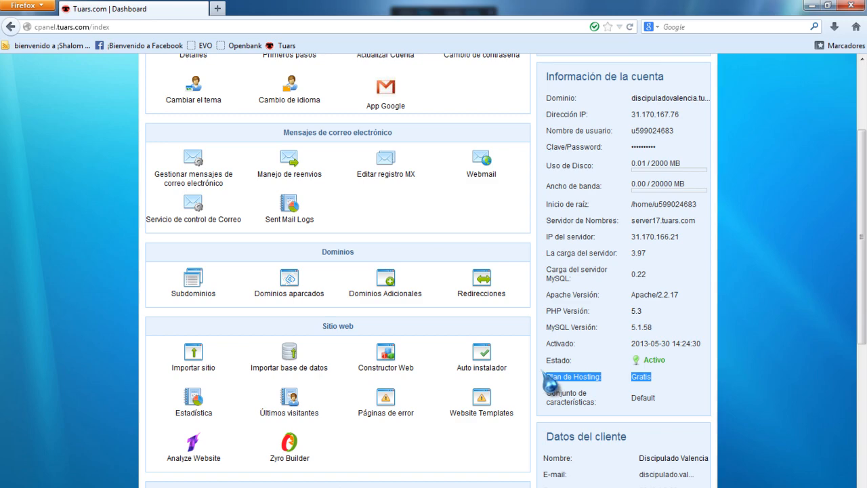
{"action": "scroll", "coordinate": [581, 386], "scroll_direction": "down", "scroll_amount": 4}
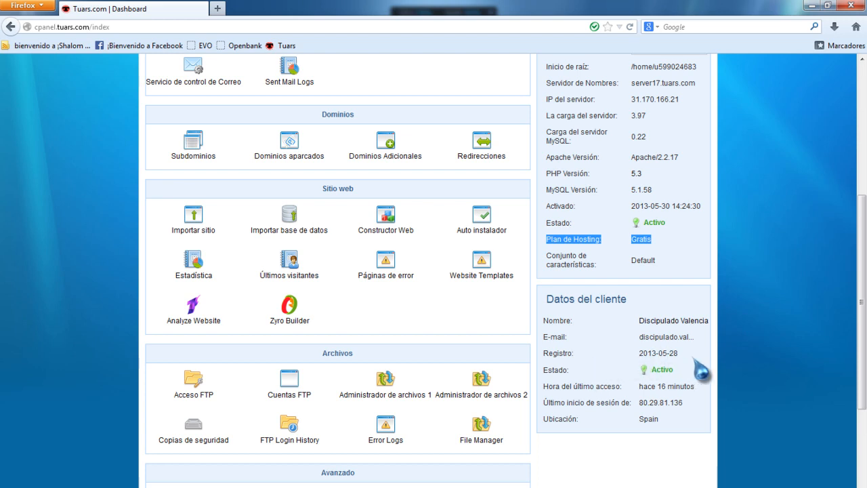
{"action": "left_click_drag", "start_coordinate": [680, 357], "coordinate": [567, 357]}
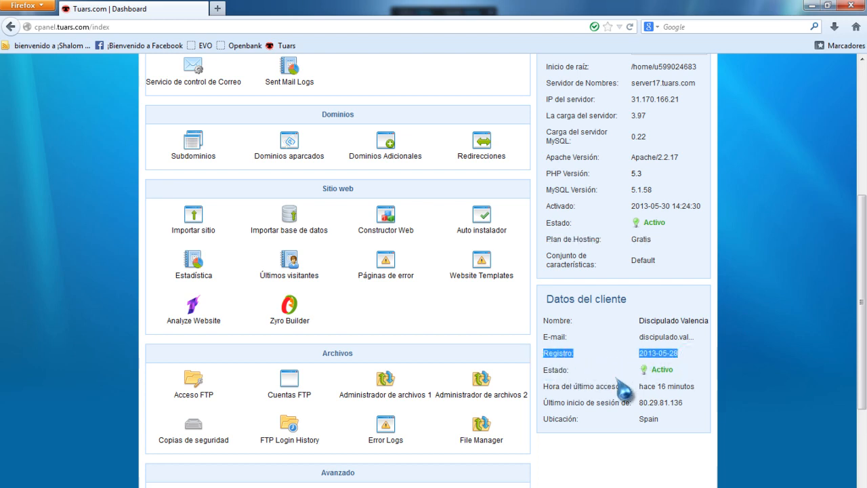
{"action": "left_click_drag", "start_coordinate": [628, 420], "coordinate": [675, 410]}
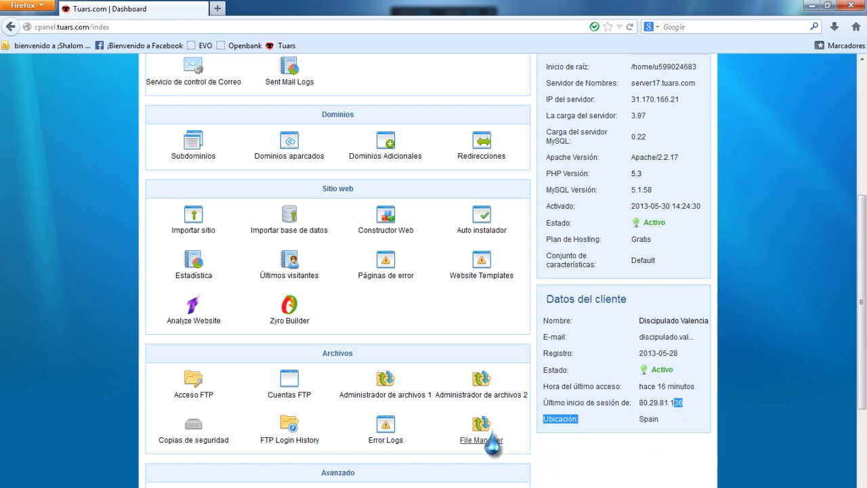
- Launch the Constructor Web tool from the website section of the hosting dashboard
{"action": "scroll", "coordinate": [300, 359], "scroll_direction": "up", "scroll_amount": 3}
{"action": "scroll", "coordinate": [289, 366], "scroll_direction": "up", "scroll_amount": 1}
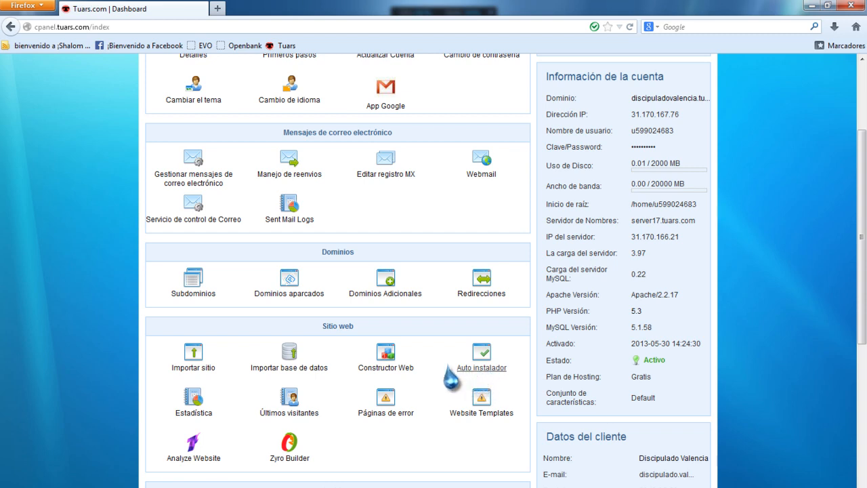
{"action": "left_click", "coordinate": [390, 373]}
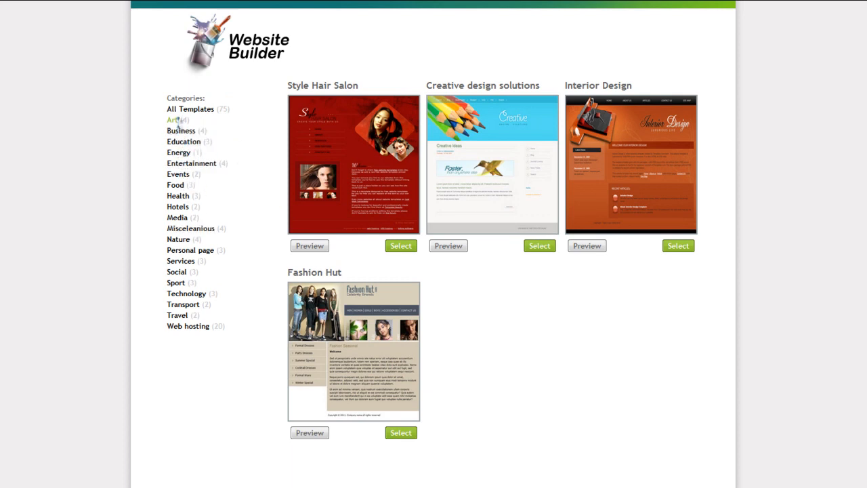
- Browse the website templates in the Art, Business, Education, Energy, Entertainment and Events categories
{"action": "left_click_drag", "start_coordinate": [167, 96], "coordinate": [169, 121]}
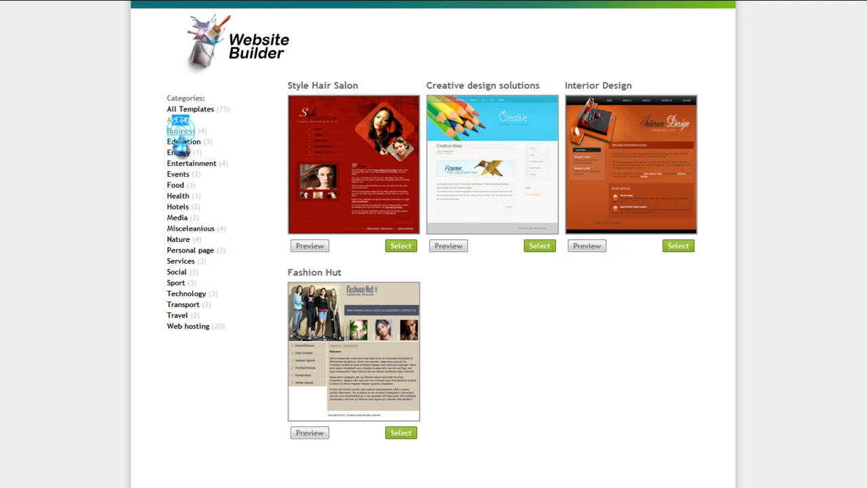
{"action": "left_click", "coordinate": [181, 131]}
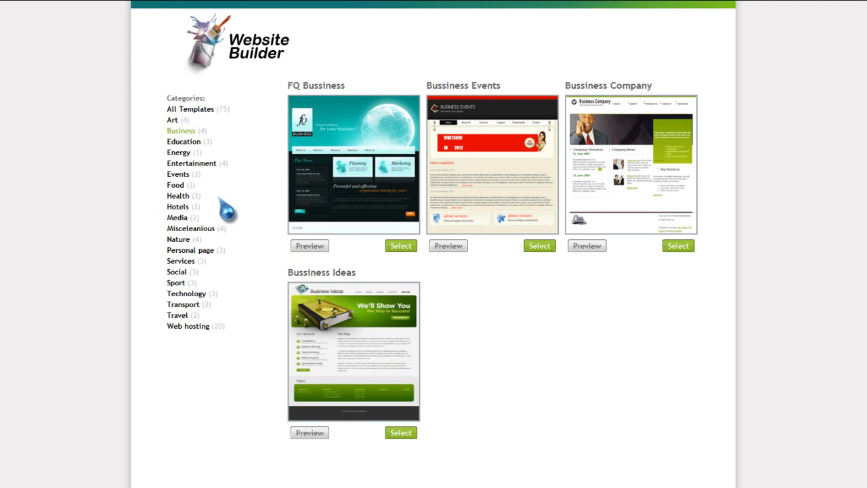
{"action": "left_click", "coordinate": [183, 142]}
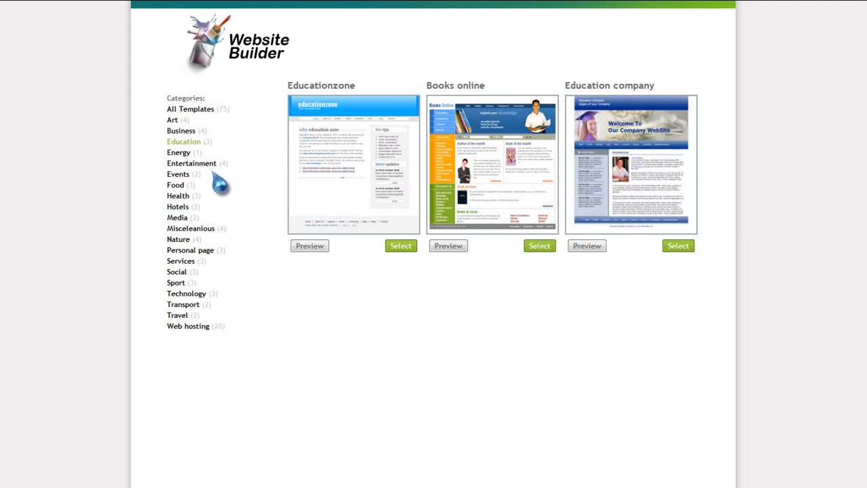
{"action": "left_click", "coordinate": [175, 154]}
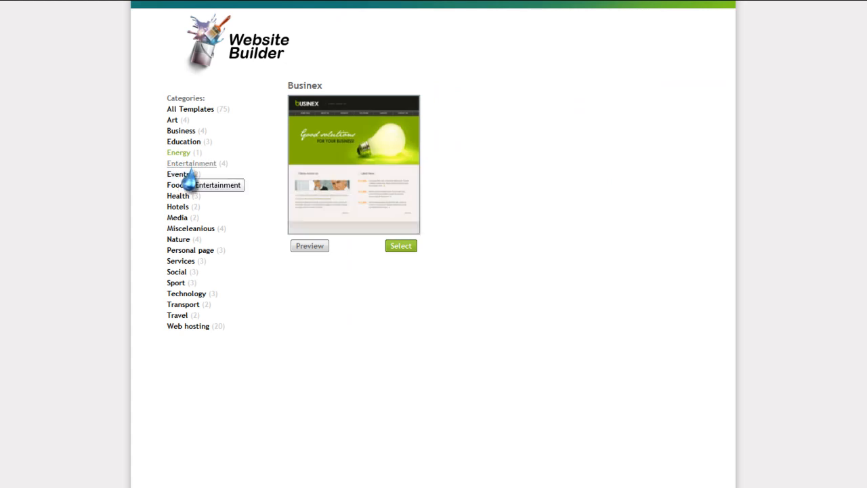
{"action": "left_click", "coordinate": [191, 164]}
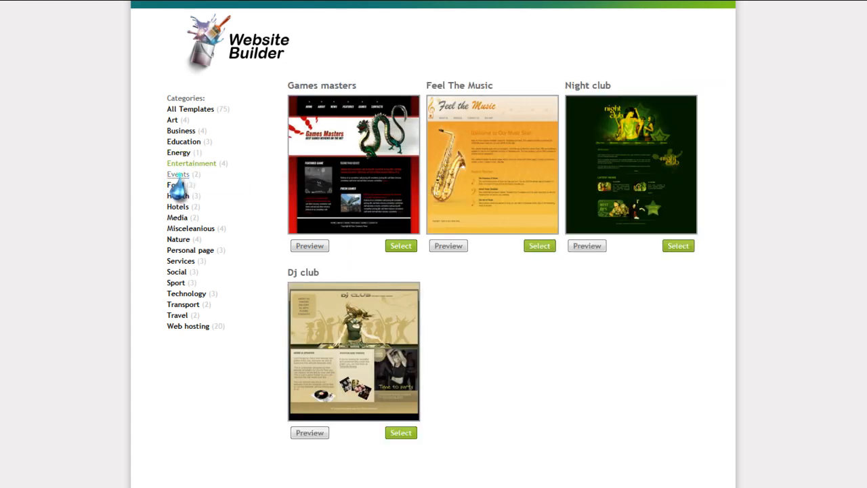
{"action": "left_click", "coordinate": [177, 175]}
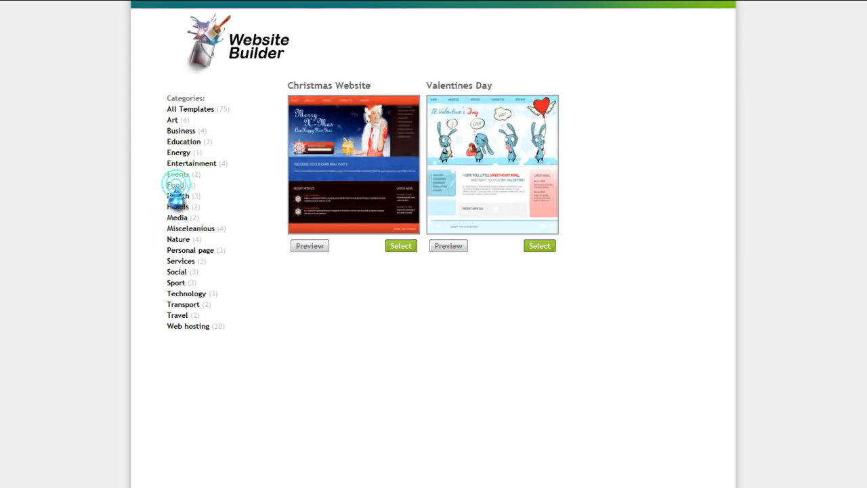
- Browse the website templates in the Food, Health, Hotels, Media, Misceleanious and Nature categories
{"action": "left_click", "coordinate": [173, 187]}
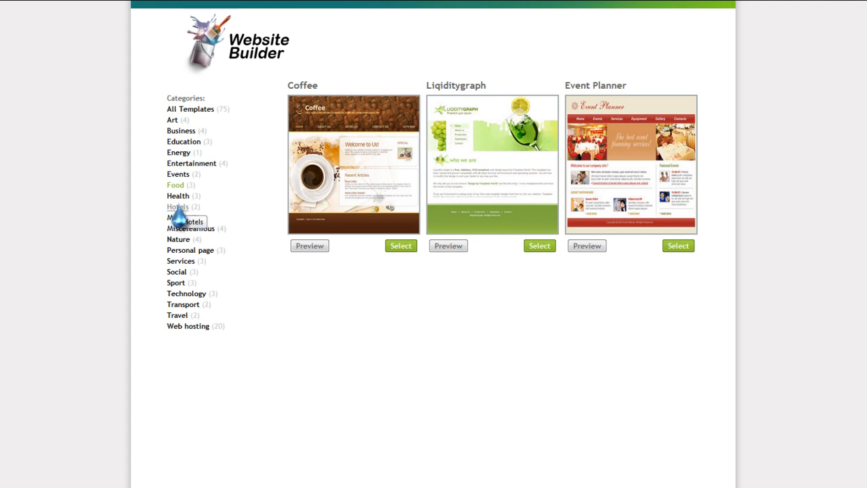
{"action": "left_click", "coordinate": [178, 196]}
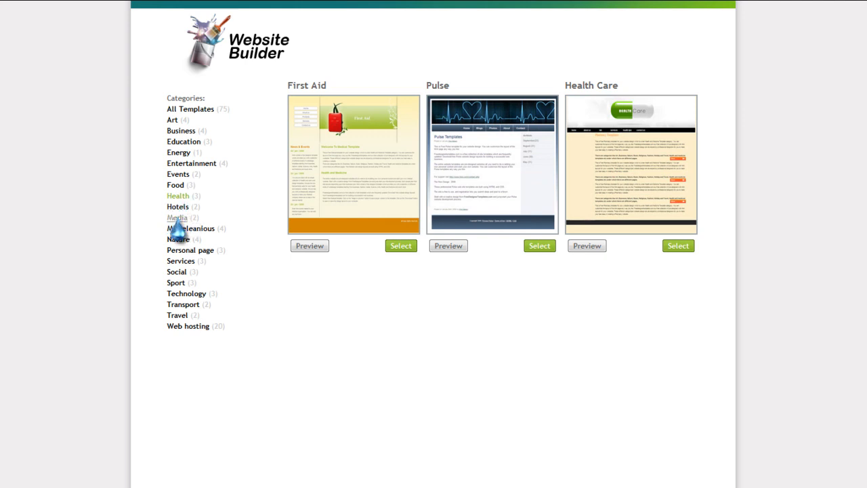
{"action": "left_click", "coordinate": [178, 206]}
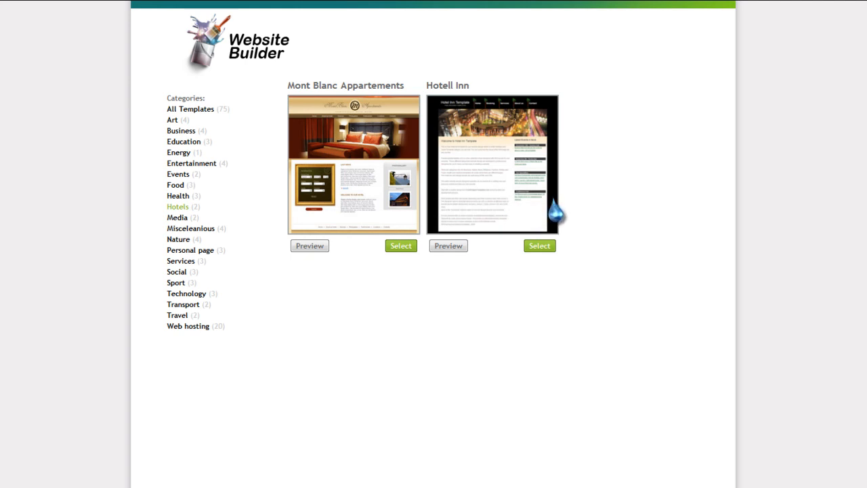
{"action": "left_click", "coordinate": [177, 217]}
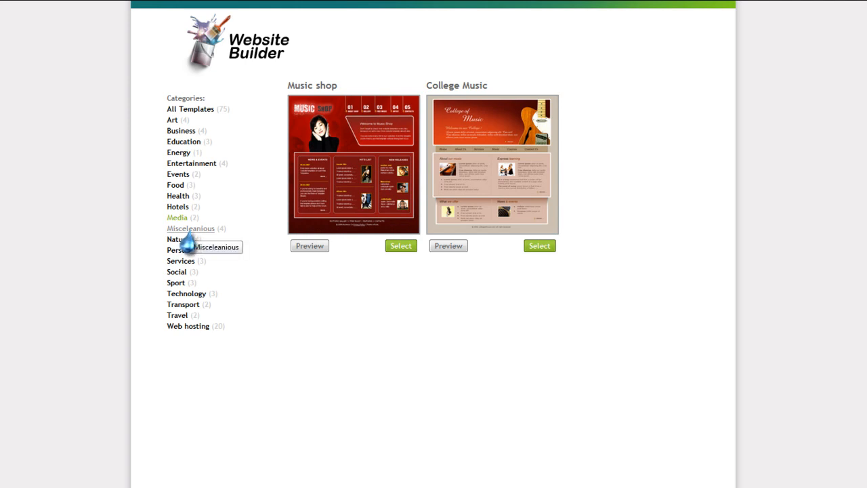
{"action": "left_click", "coordinate": [189, 228]}
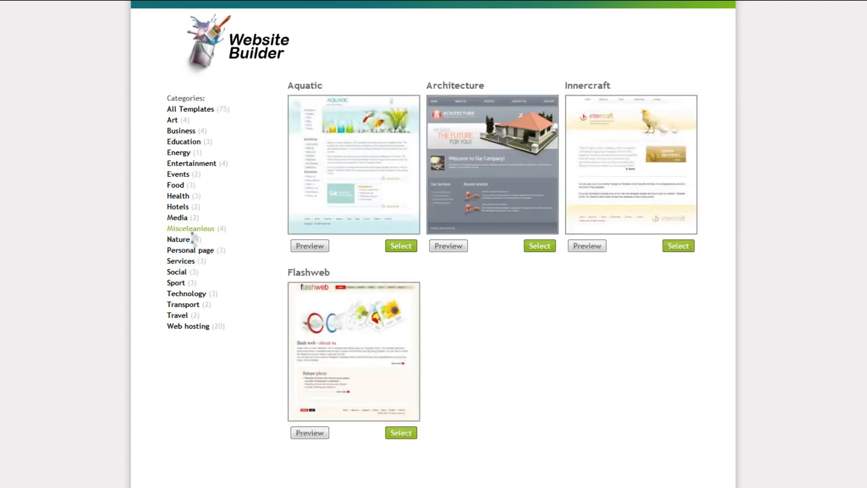
{"action": "left_click", "coordinate": [177, 240]}
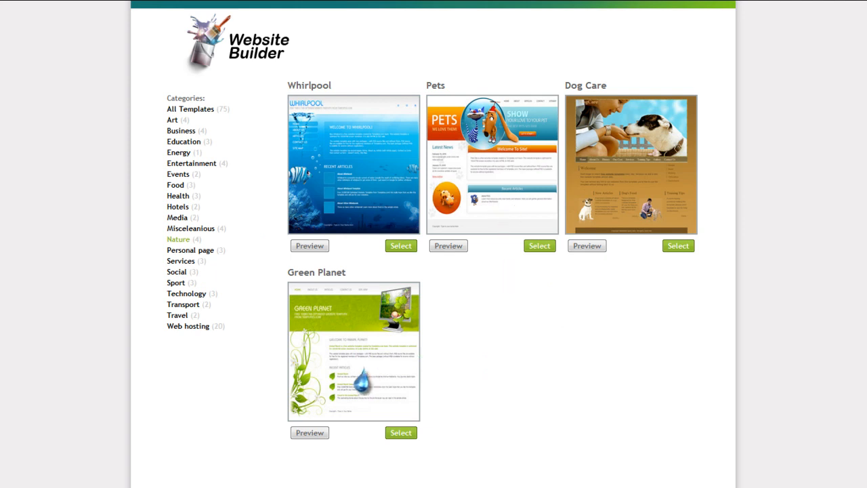
- Browse further template categories, including Personal page, Services, Technology, Transport and Travel
{"action": "left_click", "coordinate": [174, 283]}
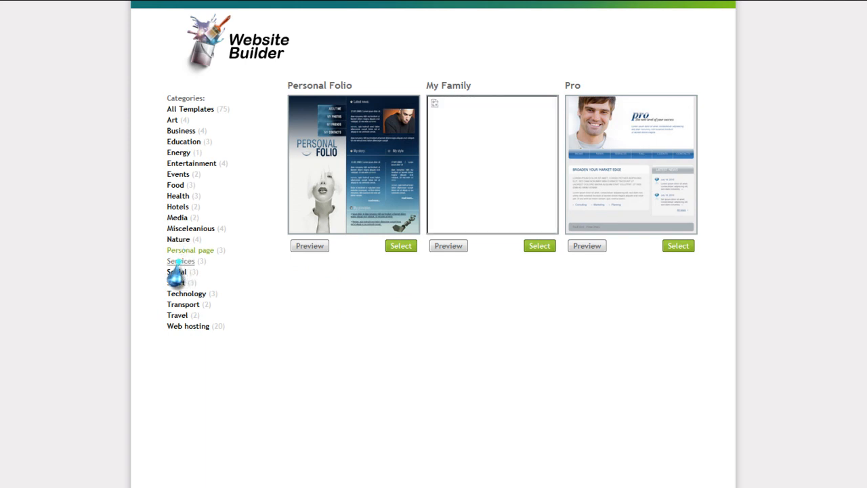
{"action": "left_click", "coordinate": [171, 262]}
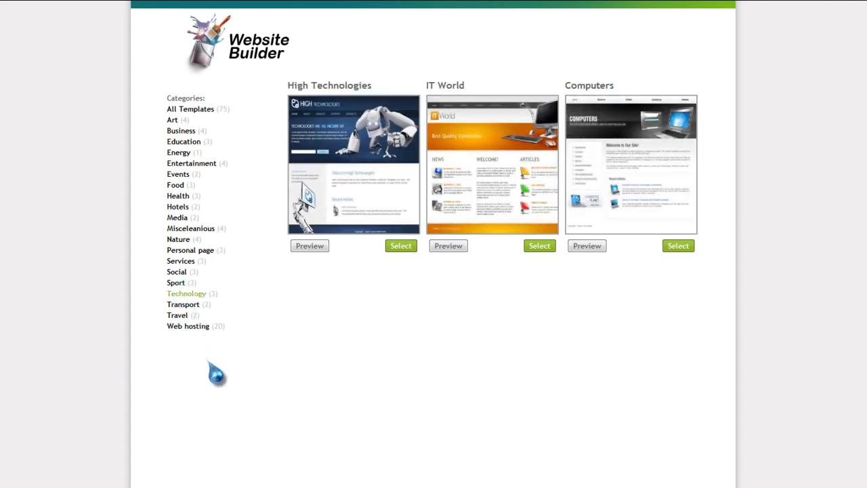
{"action": "left_click", "coordinate": [180, 305]}
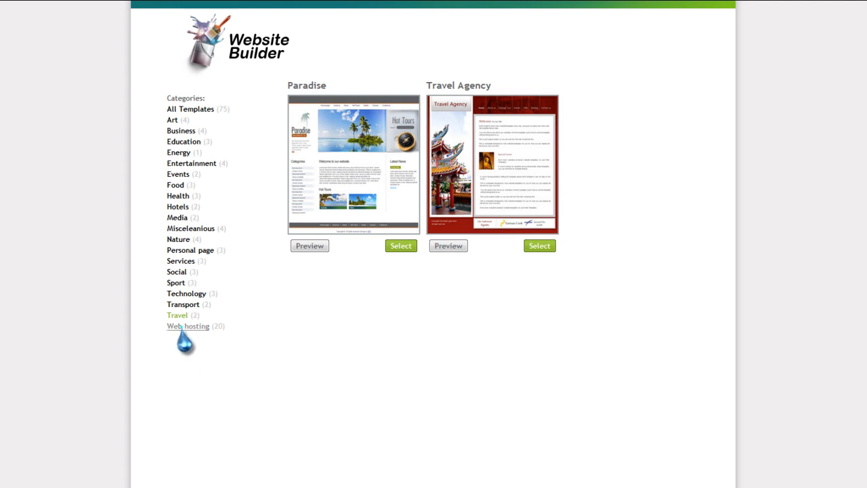
- Look through the templates in the Web hosting category
{"action": "left_click", "coordinate": [183, 327]}
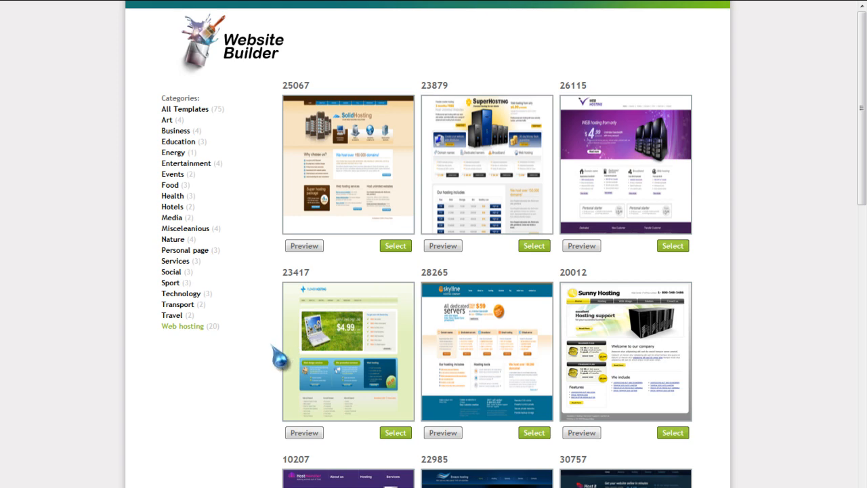
{"action": "scroll", "coordinate": [277, 359], "scroll_direction": "down", "scroll_amount": 1}
{"action": "scroll", "coordinate": [274, 369], "scroll_direction": "down", "scroll_amount": 5}
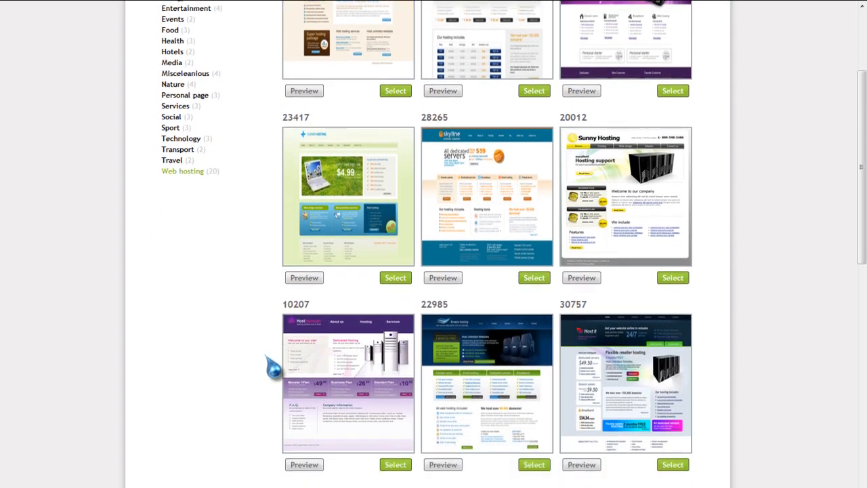
{"action": "scroll", "coordinate": [273, 369], "scroll_direction": "down", "scroll_amount": 3}
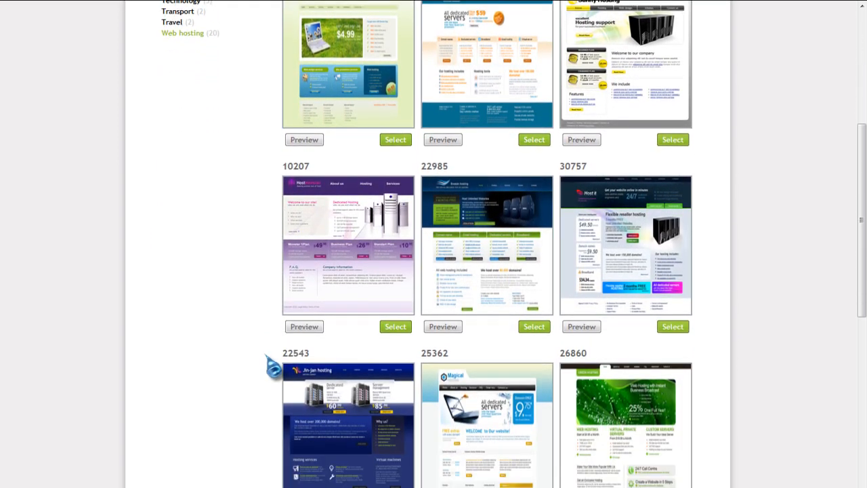
{"action": "scroll", "coordinate": [273, 366], "scroll_direction": "down", "scroll_amount": 5}
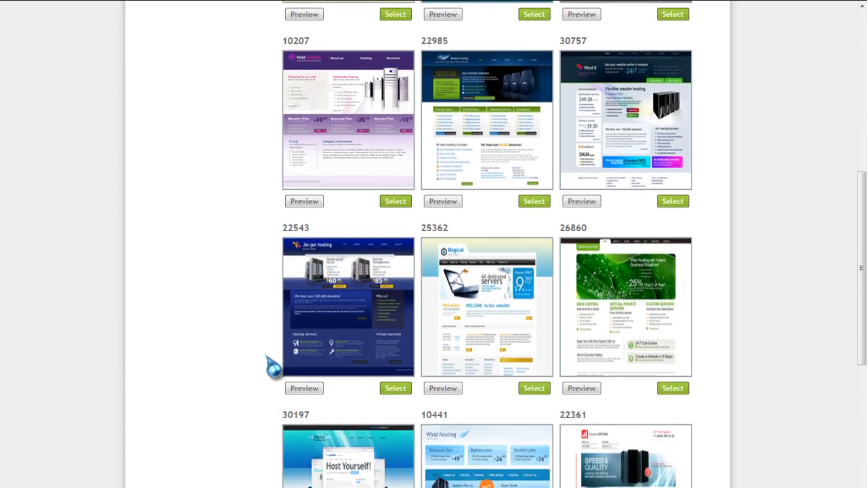
{"action": "scroll", "coordinate": [274, 369], "scroll_direction": "down", "scroll_amount": 6}
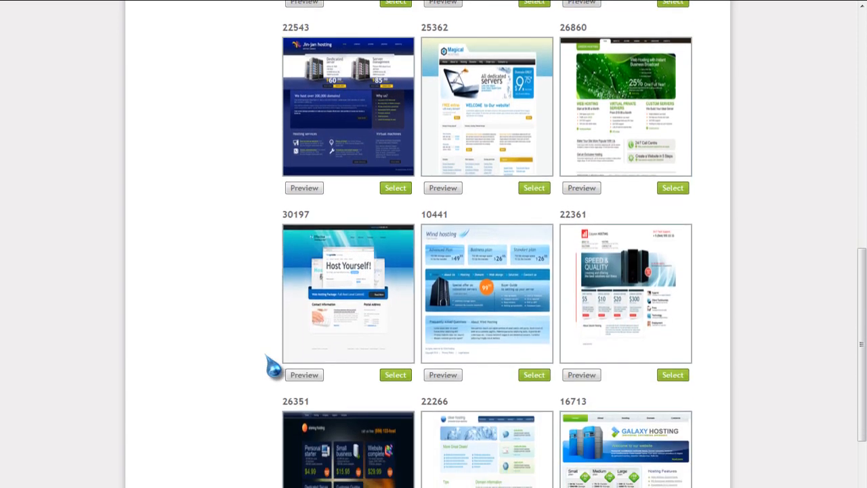
- Review the remaining Web hosting templates and return to the category list
{"action": "scroll", "coordinate": [274, 369], "scroll_direction": "down", "scroll_amount": 3}
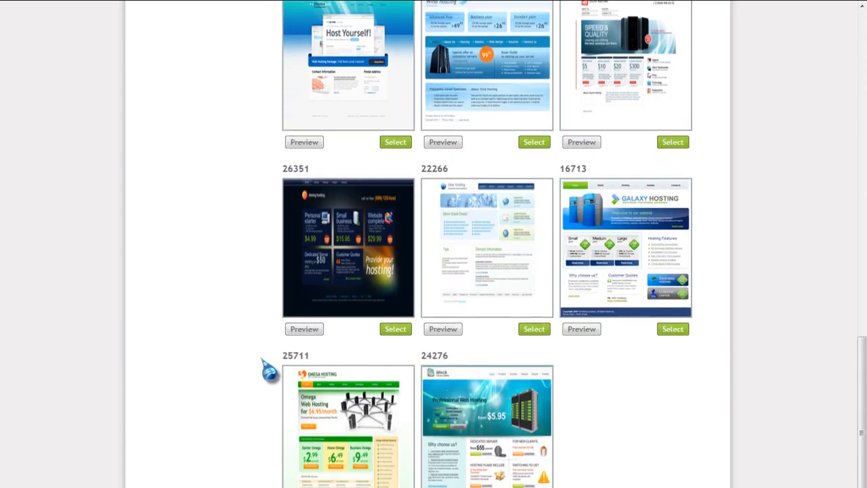
{"action": "scroll", "coordinate": [270, 371], "scroll_direction": "up", "scroll_amount": 17}
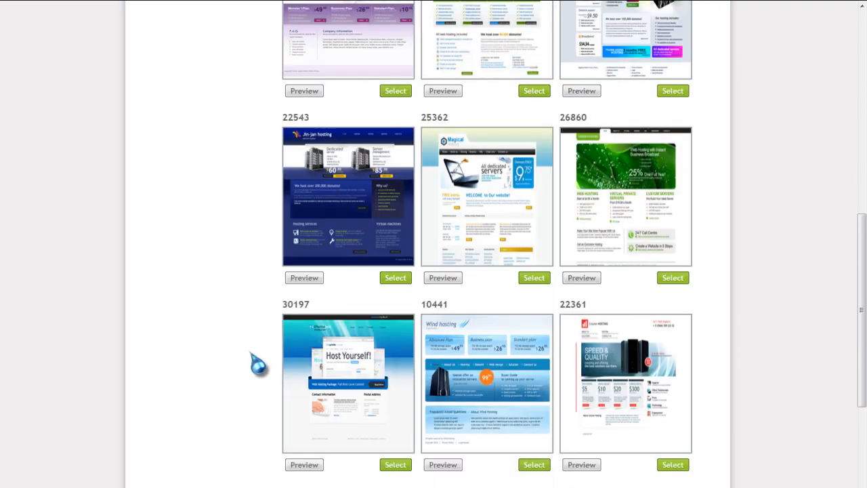
{"action": "scroll", "coordinate": [252, 357], "scroll_direction": "up", "scroll_amount": 5}
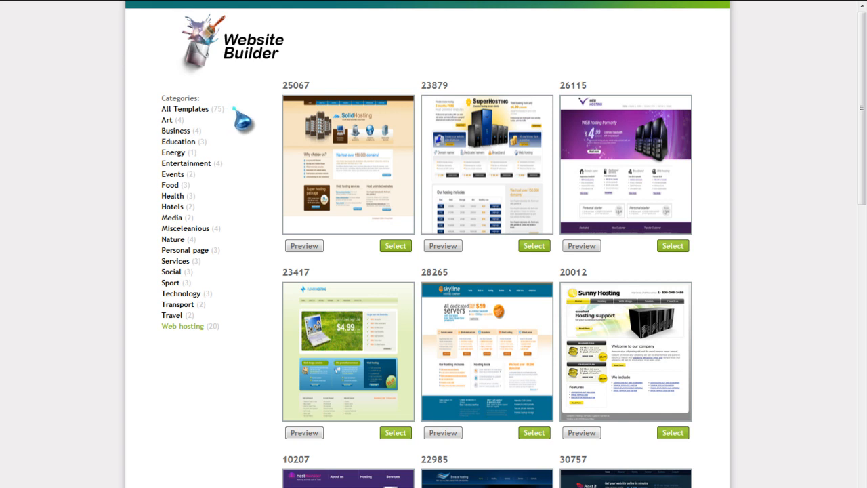
{"action": "left_click_drag", "start_coordinate": [161, 96], "coordinate": [221, 117]}
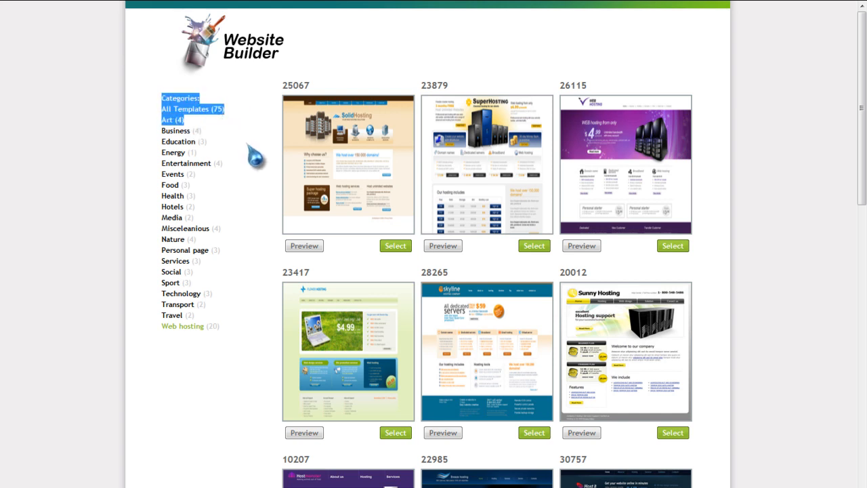
{"action": "left_click", "coordinate": [245, 141]}
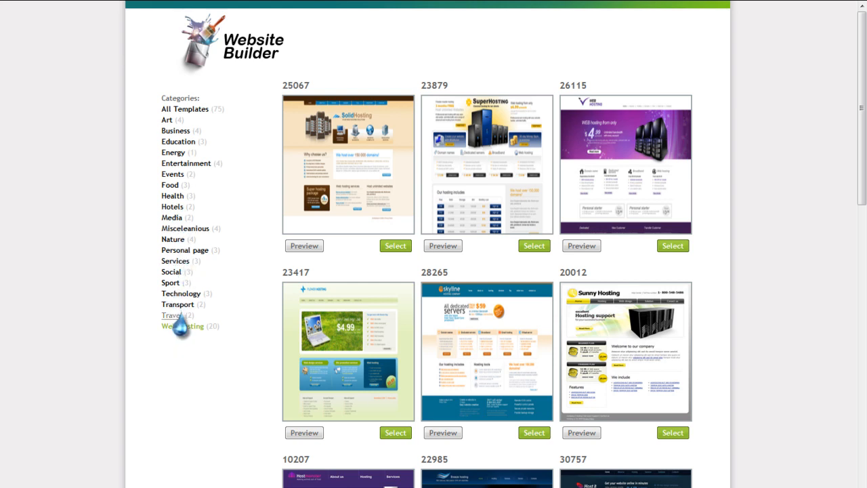
- Show the Social category's templates and preview the Church template
{"action": "left_click", "coordinate": [169, 272]}
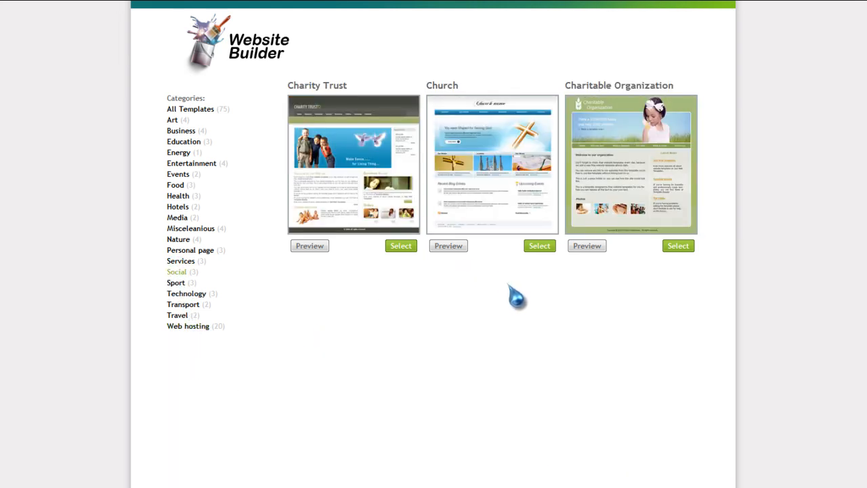
{"action": "left_click", "coordinate": [443, 249]}
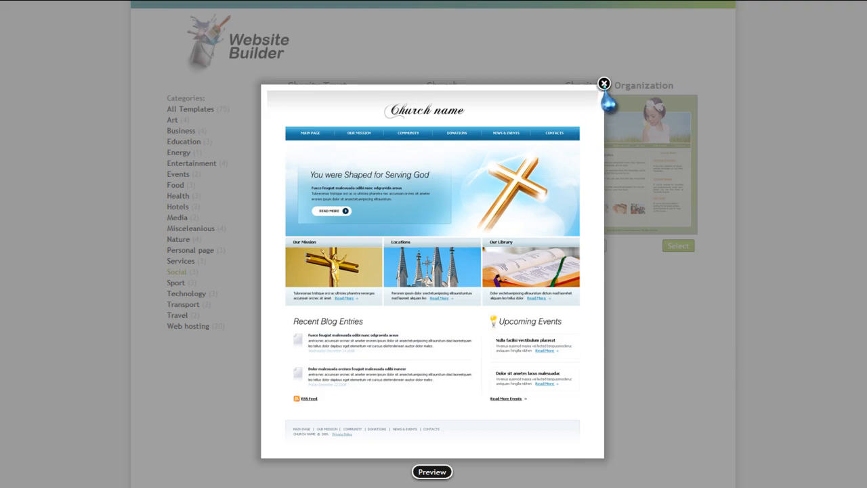
{"action": "left_click", "coordinate": [603, 85]}
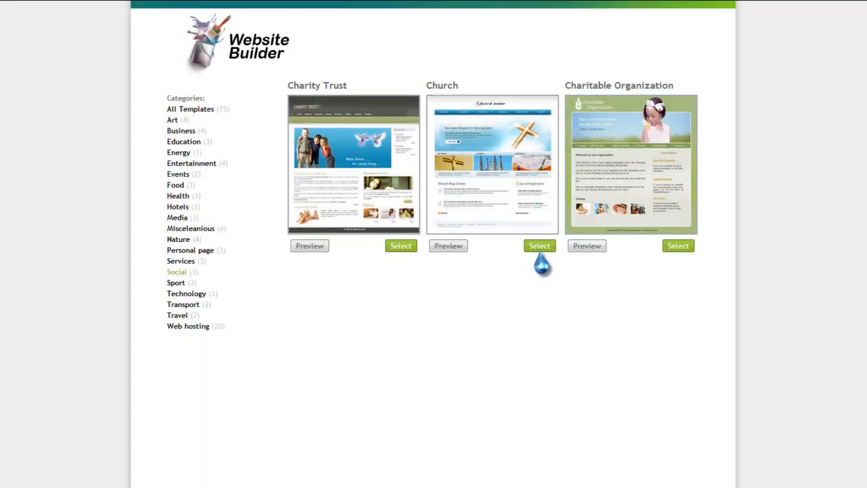
- Create a site from the Church template with title "Disicipulado", keywords "Valencia" and description "Aseso", keeping all menu items checked
{"action": "left_click", "coordinate": [540, 247]}
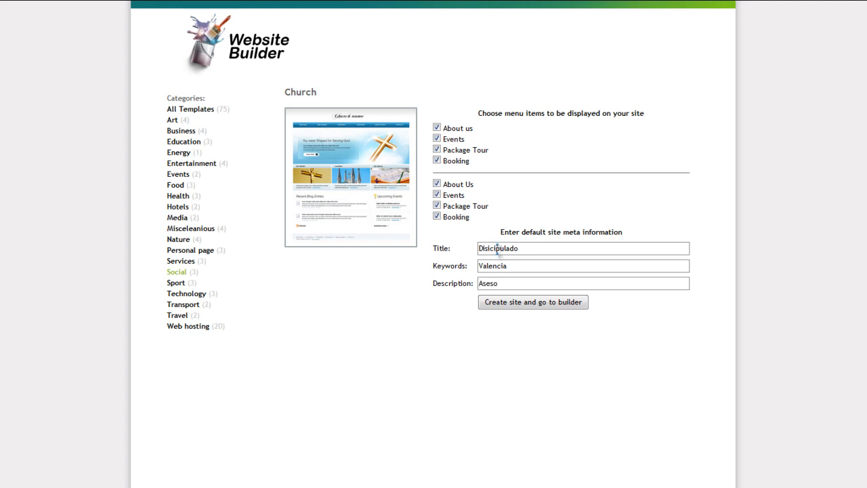
{"action": "left_click", "coordinate": [522, 306]}
{"action": "left_click", "coordinate": [505, 305]}
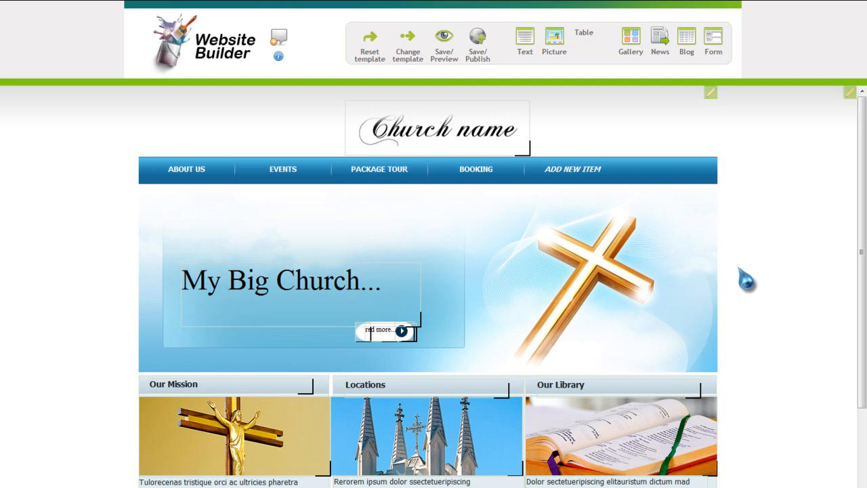
- Look over the new site's page, from the header down to the blog entries and upcoming events sections
{"action": "scroll", "coordinate": [746, 280], "scroll_direction": "down", "scroll_amount": 3}
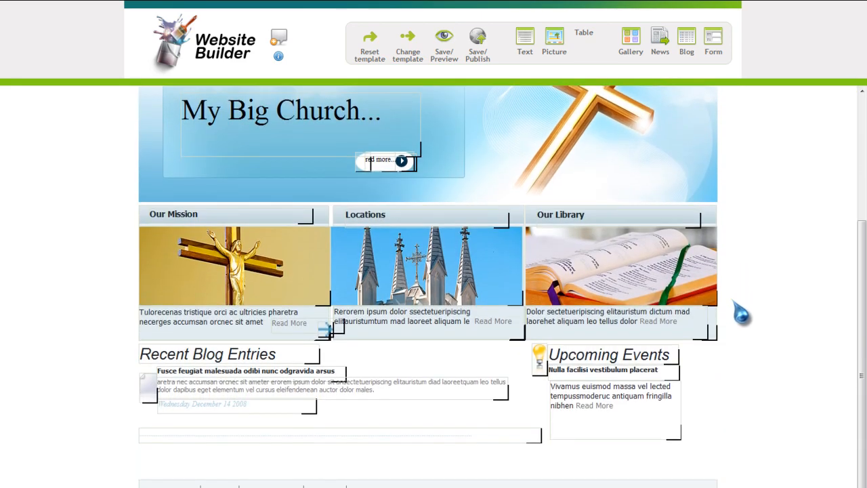
{"action": "scroll", "coordinate": [735, 391], "scroll_direction": "up", "scroll_amount": 3}
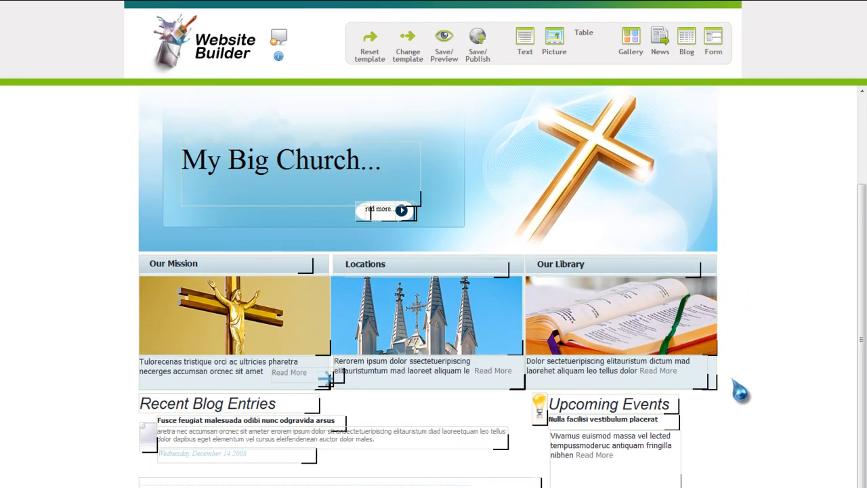
{"action": "scroll", "coordinate": [745, 386], "scroll_direction": "up", "scroll_amount": 2}
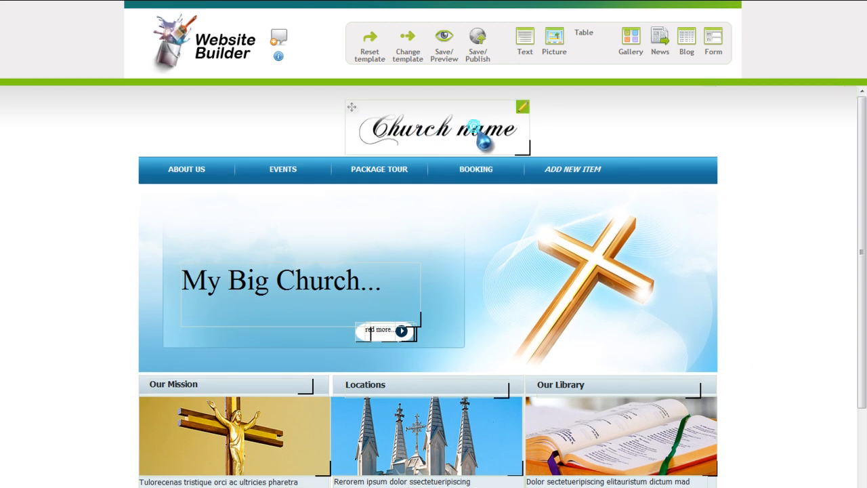
- Examine the editing options of the "Church name" header logo, including its picture replacement dialog
{"action": "left_click", "coordinate": [520, 110]}
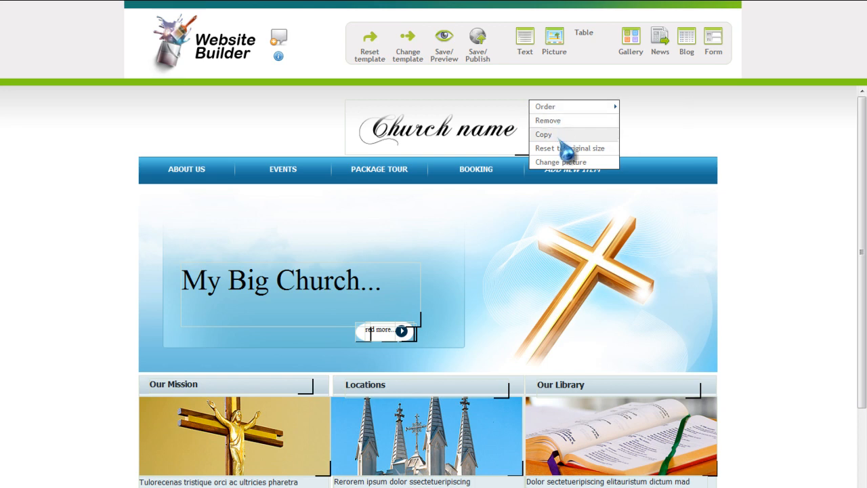
{"action": "left_click", "coordinate": [560, 162]}
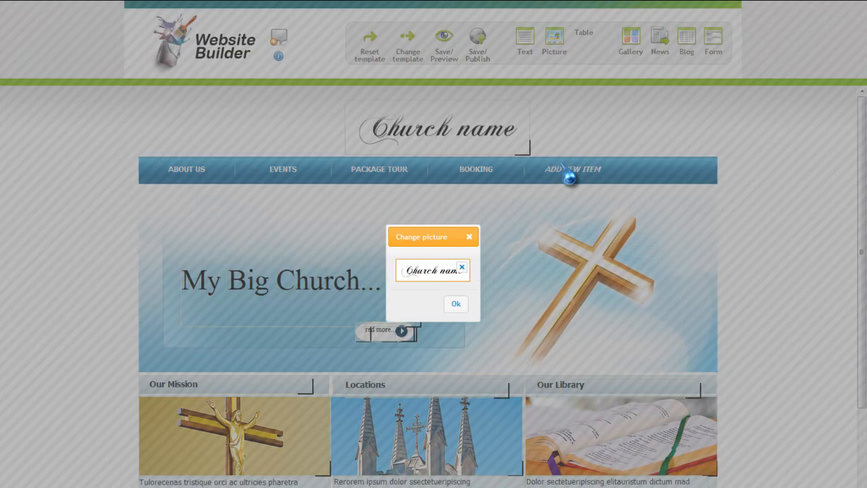
{"action": "left_click", "coordinate": [455, 304]}
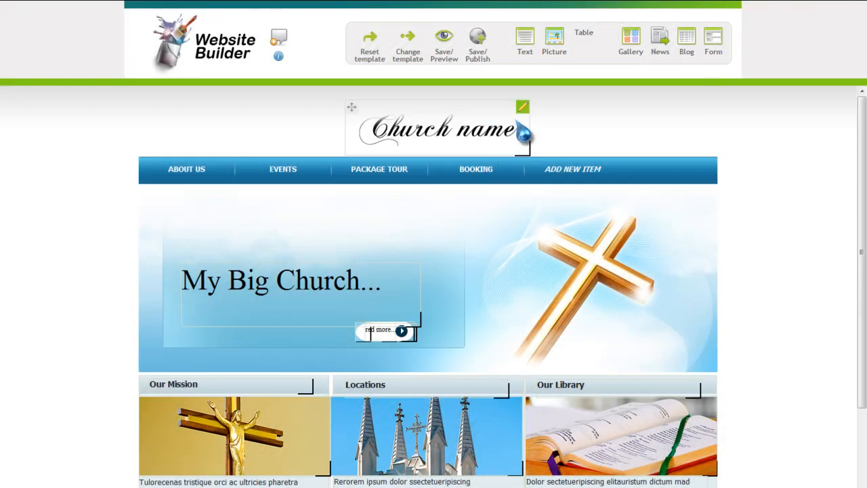
{"action": "left_click", "coordinate": [522, 107]}
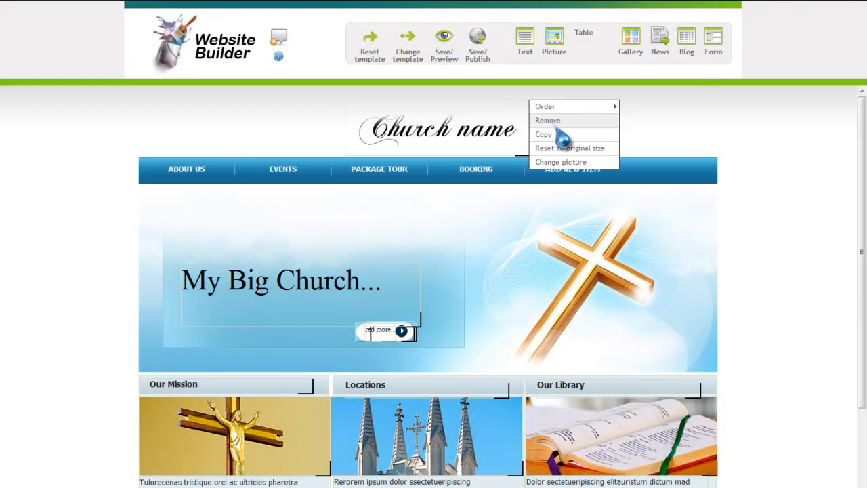
- Rename the site's "About us" menu item to "INICIO" and save the name
{"action": "left_click", "coordinate": [179, 177]}
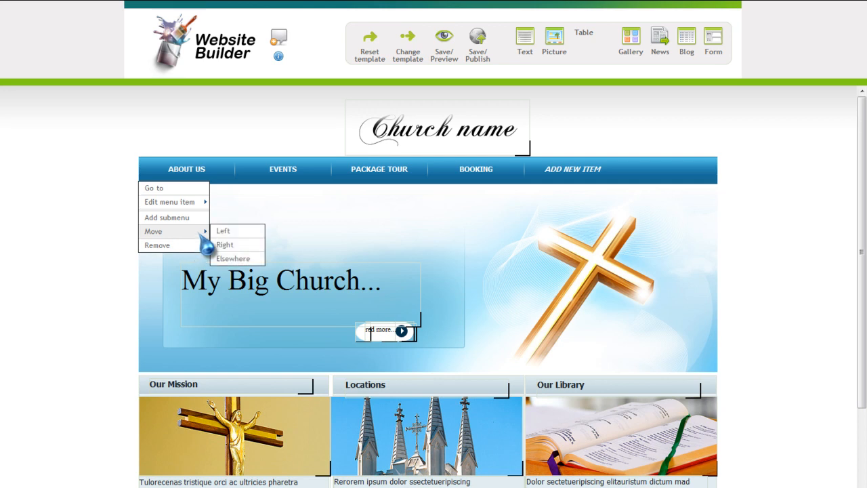
{"action": "mouse_move", "coordinate": [200, 201]}
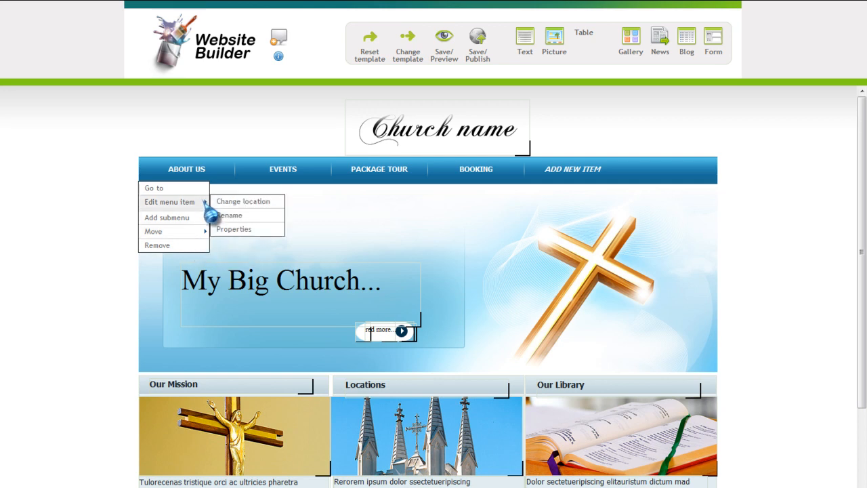
{"action": "left_click", "coordinate": [230, 216]}
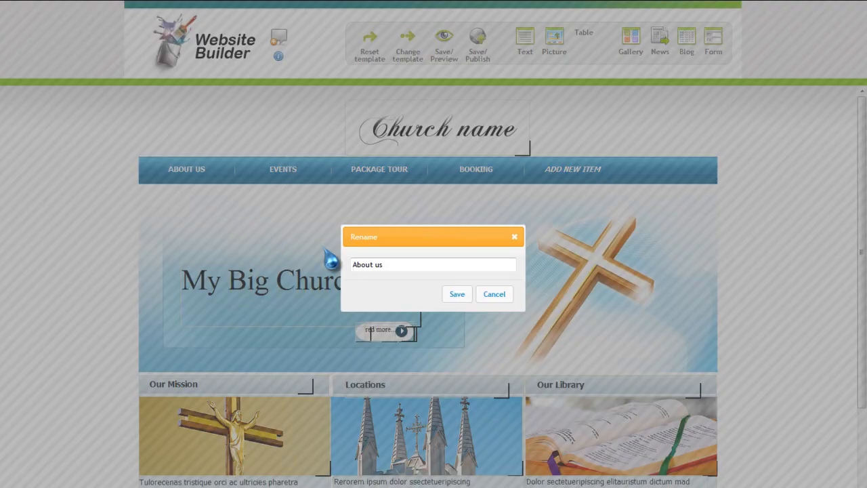
{"action": "triple_click", "coordinate": [406, 262]}
{"action": "key", "text": "BackSpace"}
{"action": "left_click", "coordinate": [458, 295]}
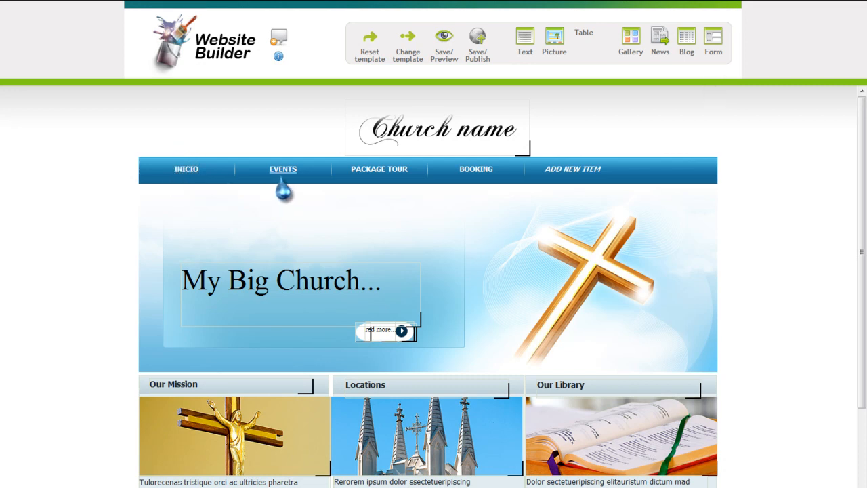
- Rename the site's "Events" menu item to "EVENTOS" and save the name
{"action": "left_click", "coordinate": [282, 173]}
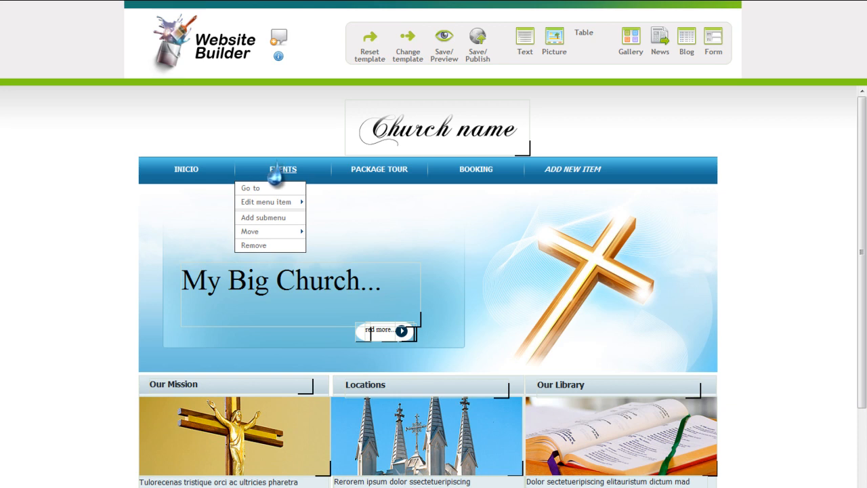
{"action": "mouse_move", "coordinate": [291, 204]}
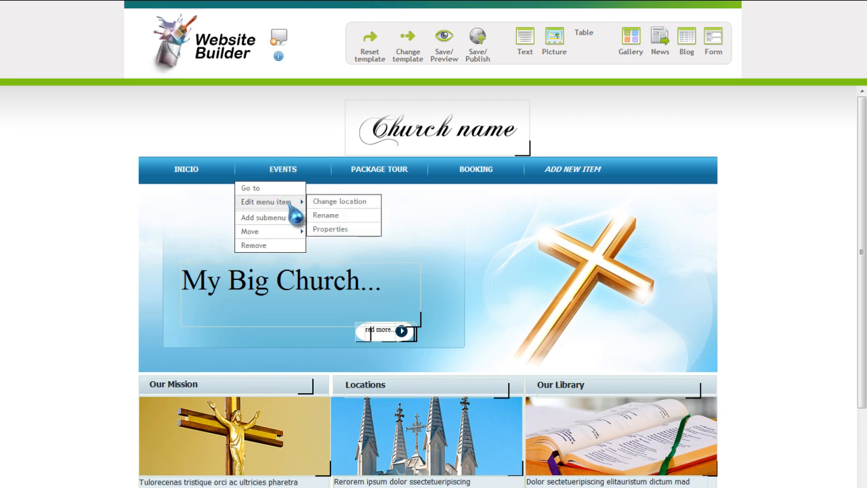
{"action": "left_click", "coordinate": [327, 215]}
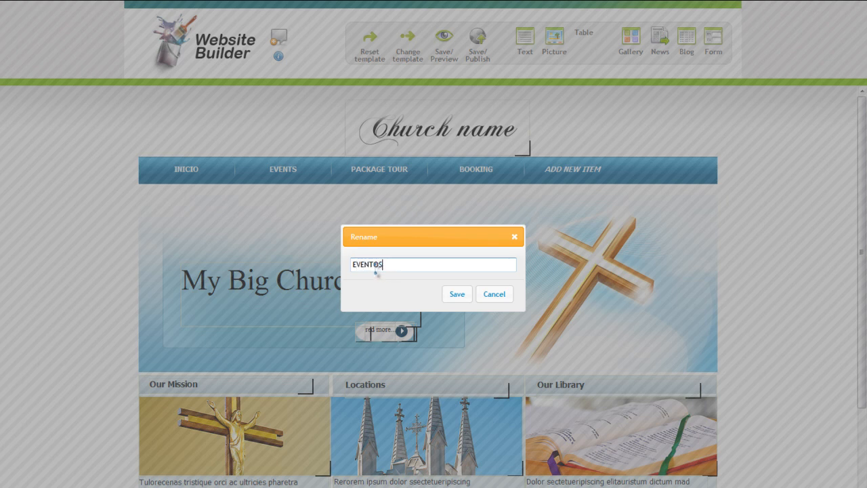
{"action": "left_click", "coordinate": [455, 296]}
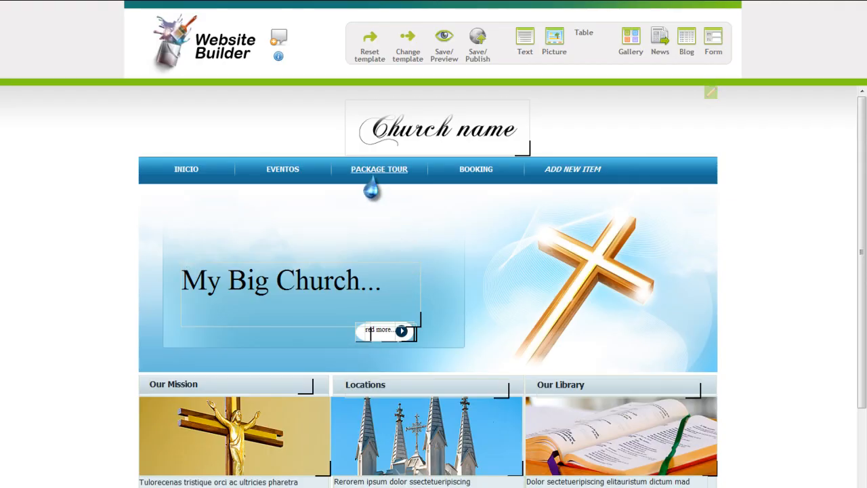
- Copy the name text of the "Package Tour" menu item from its rename dialog without renaming it
{"action": "left_click", "coordinate": [379, 177]}
{"action": "mouse_move", "coordinate": [391, 205]}
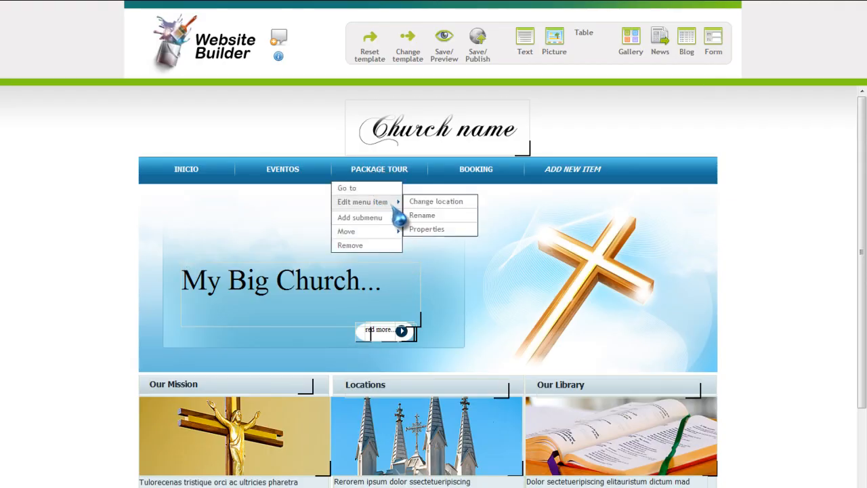
{"action": "left_click", "coordinate": [422, 215]}
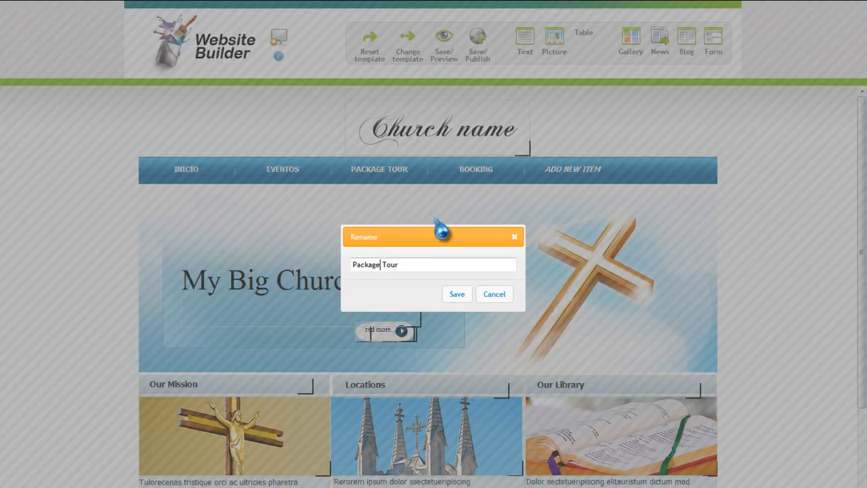
{"action": "triple_click", "coordinate": [426, 264]}
{"action": "key", "text": "ctrl+c"}
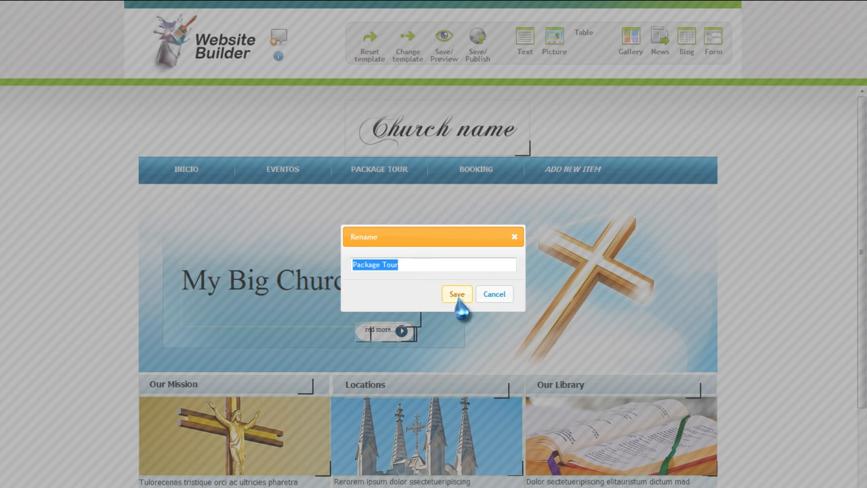
{"action": "left_click", "coordinate": [495, 295]}
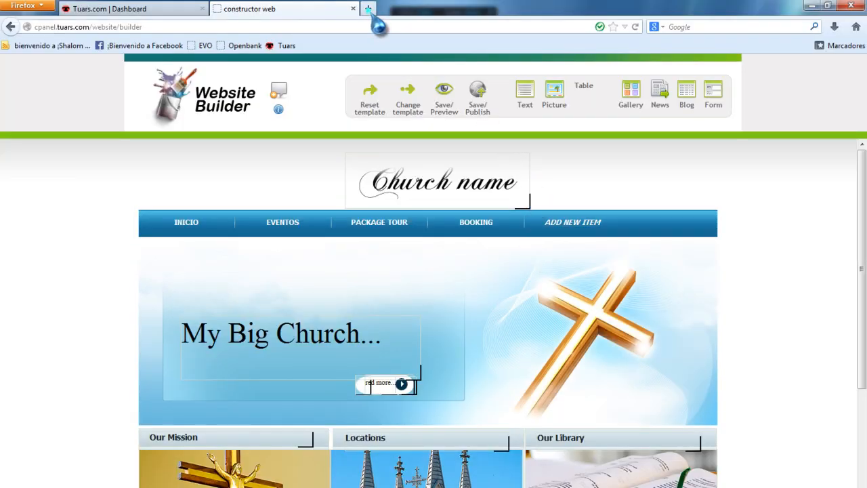
- Search the web for "TRADUCTOR INGLES" in a new browser tab and open the elmundo.es translator result
{"action": "left_click", "coordinate": [368, 10]}
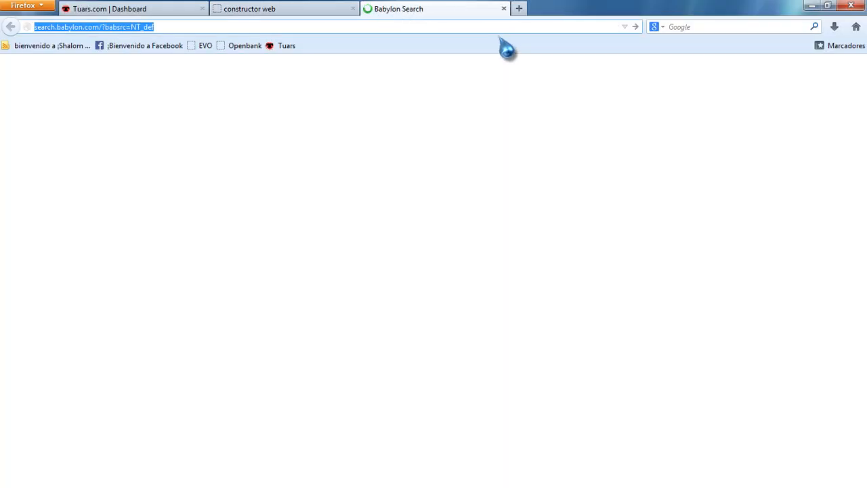
{"action": "type", "text": "T"}
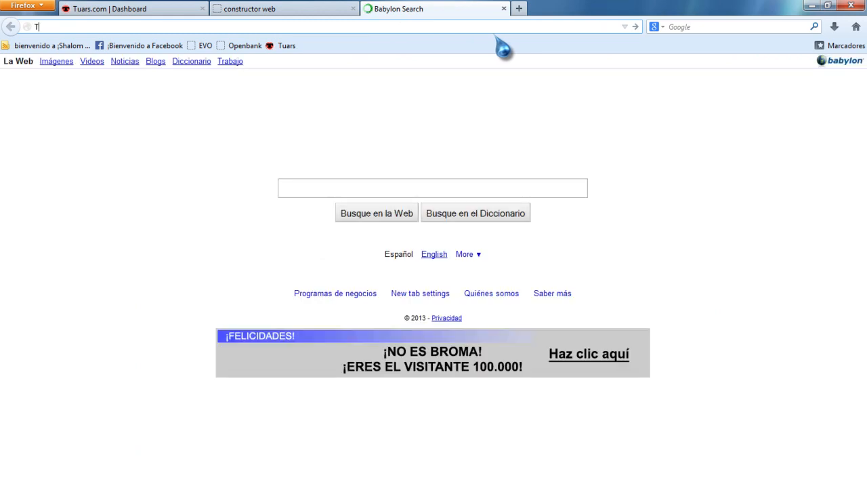
{"action": "type", "text": "RADUC"}
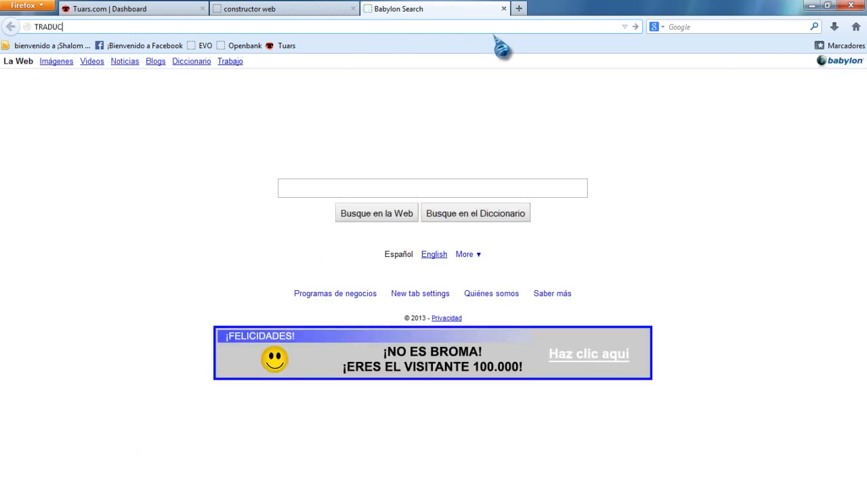
{"action": "type", "text": "TOR "}
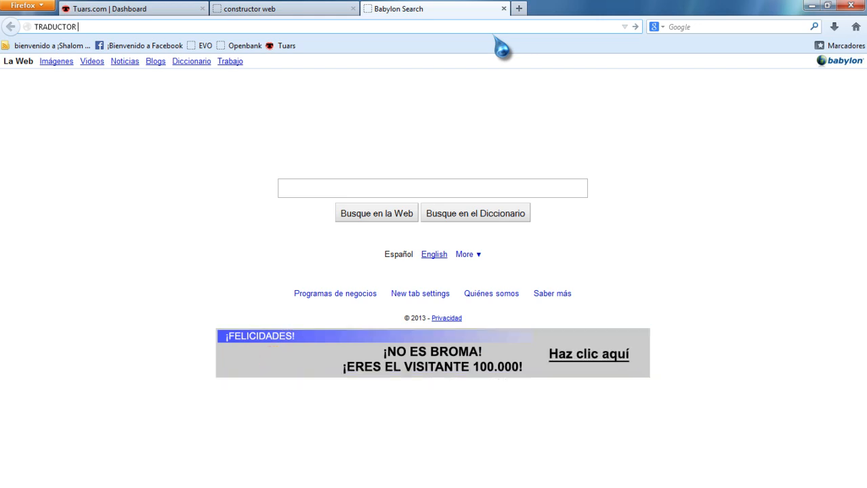
{"action": "type", "text": "INGLES"}
{"action": "key", "text": "Return"}
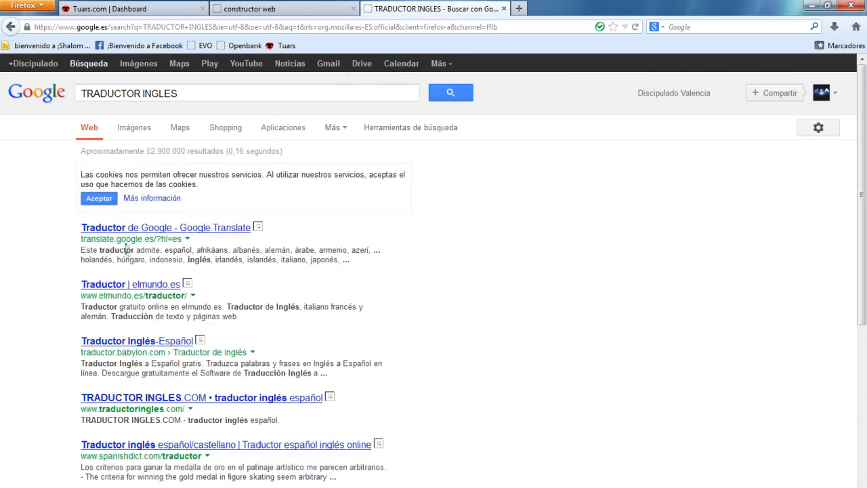
{"action": "left_click", "coordinate": [108, 286]}
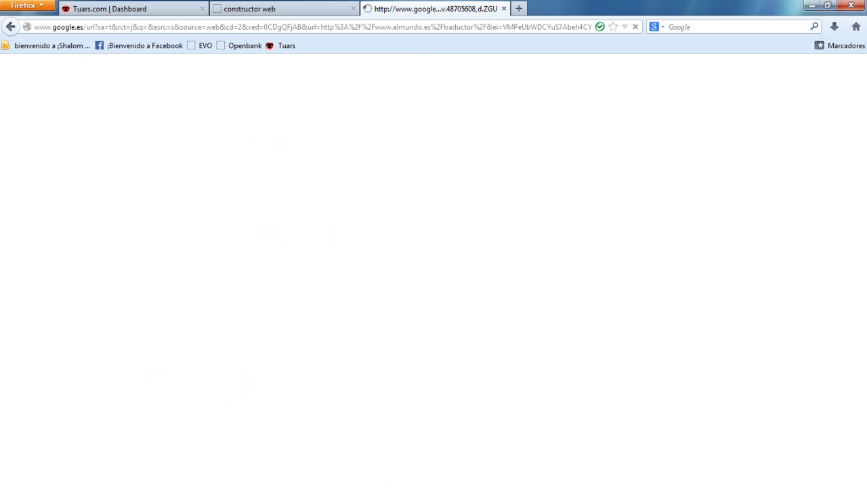
- Translate the copied "Package Tour" text from English to Spanish in the elmundo.es translator and copy the translation
{"action": "mouse_move", "coordinate": [186, 487]}
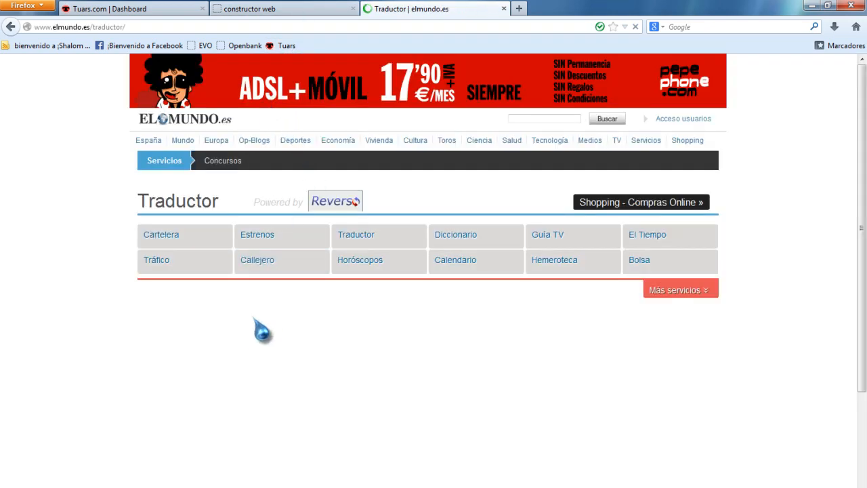
{"action": "scroll", "coordinate": [262, 330], "scroll_direction": "down", "scroll_amount": 5}
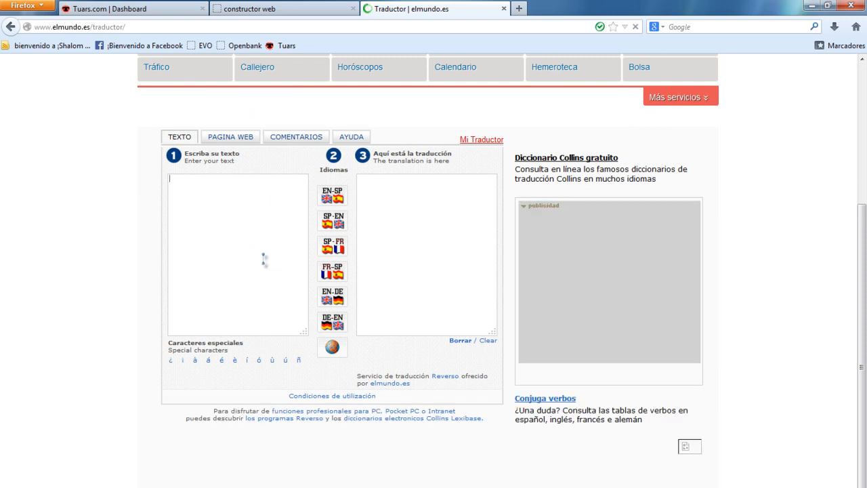
{"action": "right_click", "coordinate": [263, 260]}
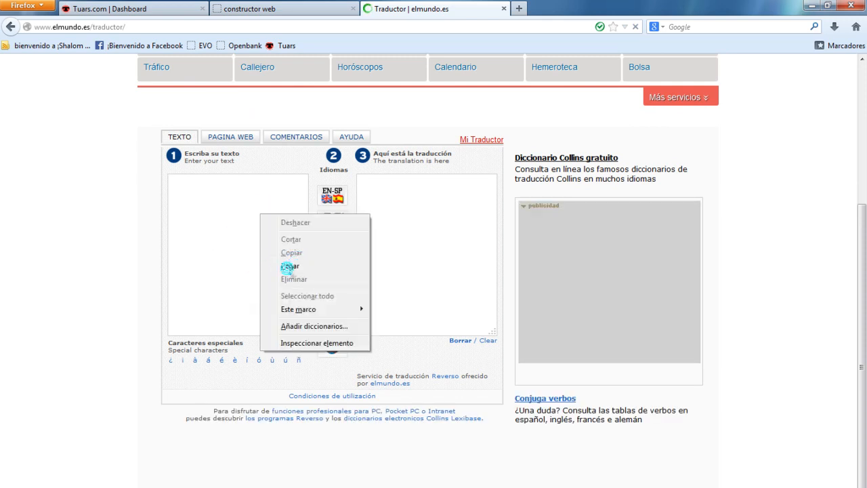
{"action": "left_click", "coordinate": [288, 266]}
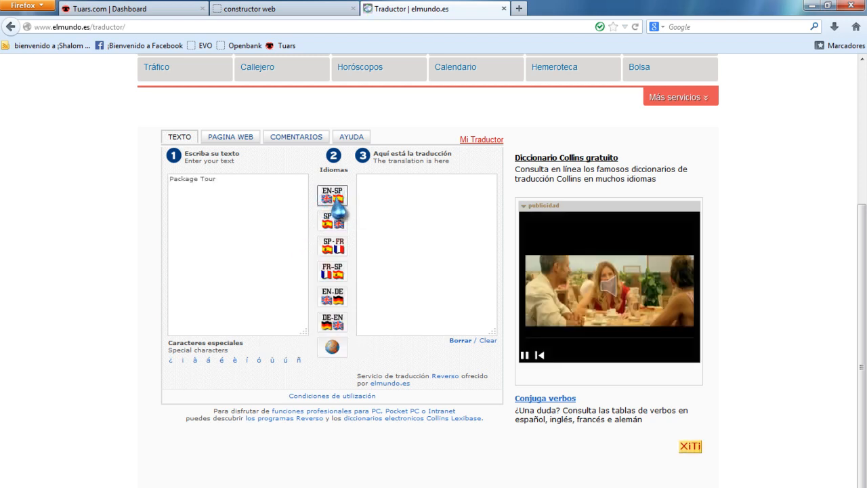
{"action": "left_click", "coordinate": [328, 201]}
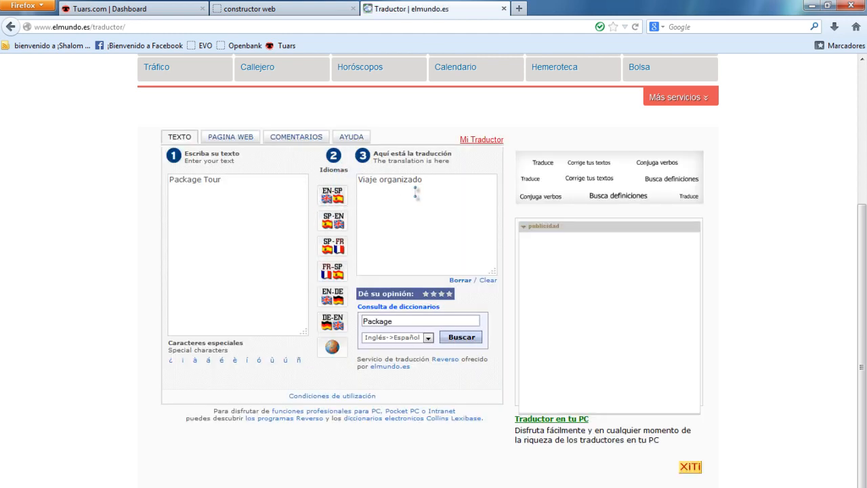
{"action": "left_click_drag", "start_coordinate": [437, 180], "coordinate": [358, 180]}
{"action": "key", "text": "ctrl+c"}
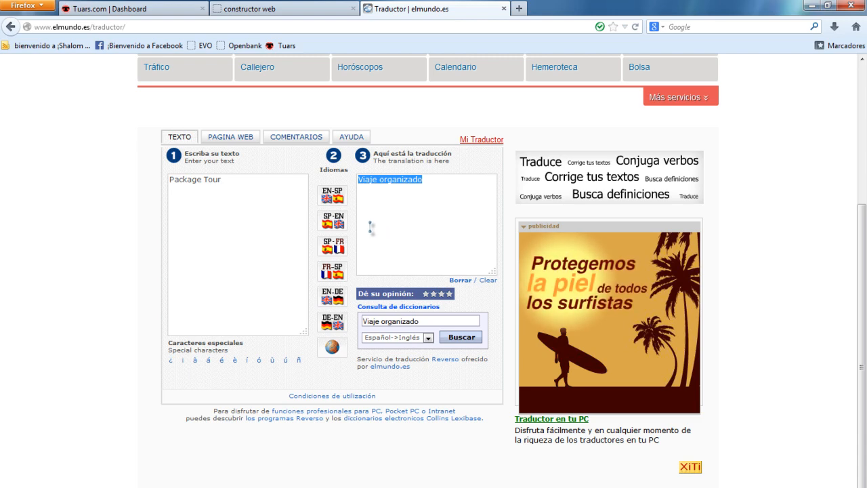
- Switch back to the Website Builder, rename the "Package Tour" menu item to "Viaje organizado" and save the name
{"action": "left_click", "coordinate": [280, 11]}
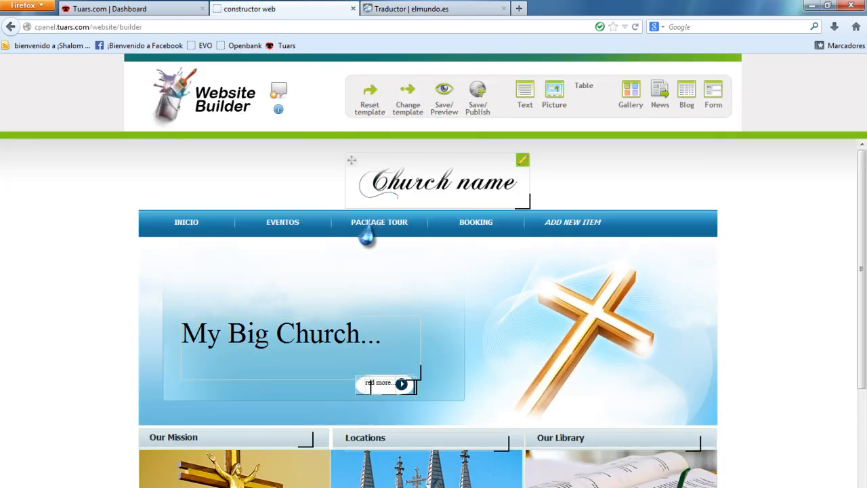
{"action": "left_click", "coordinate": [367, 223]}
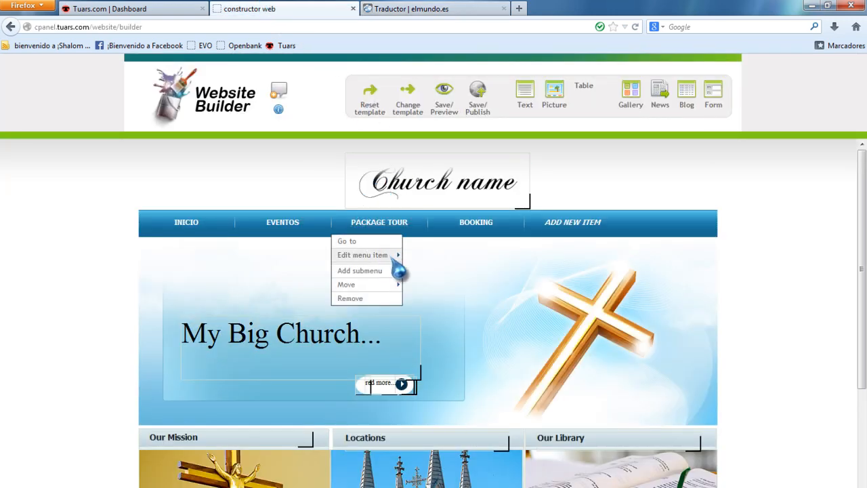
{"action": "mouse_move", "coordinate": [398, 256]}
{"action": "left_click", "coordinate": [420, 268]}
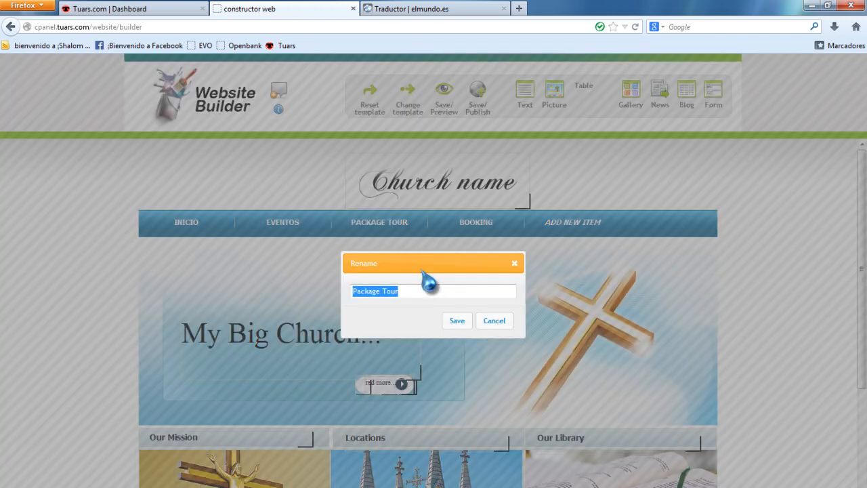
{"action": "key", "text": "ctrl+v"}
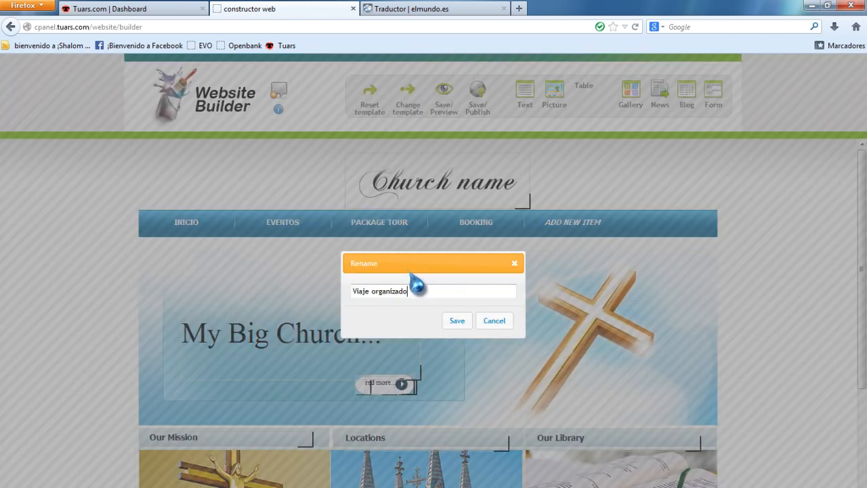
{"action": "left_click", "coordinate": [456, 320]}
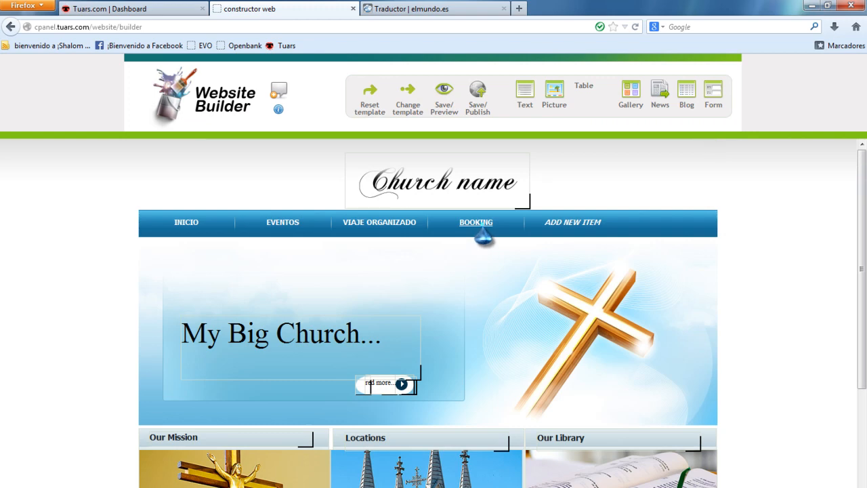
- Open the "Booking" menu item for renaming and cut its name text
{"action": "left_click", "coordinate": [482, 226]}
{"action": "mouse_move", "coordinate": [493, 257]}
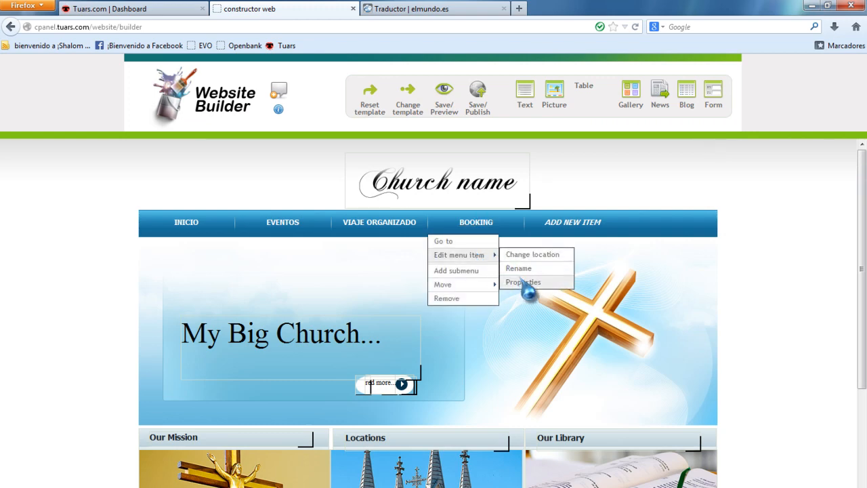
{"action": "left_click", "coordinate": [518, 268]}
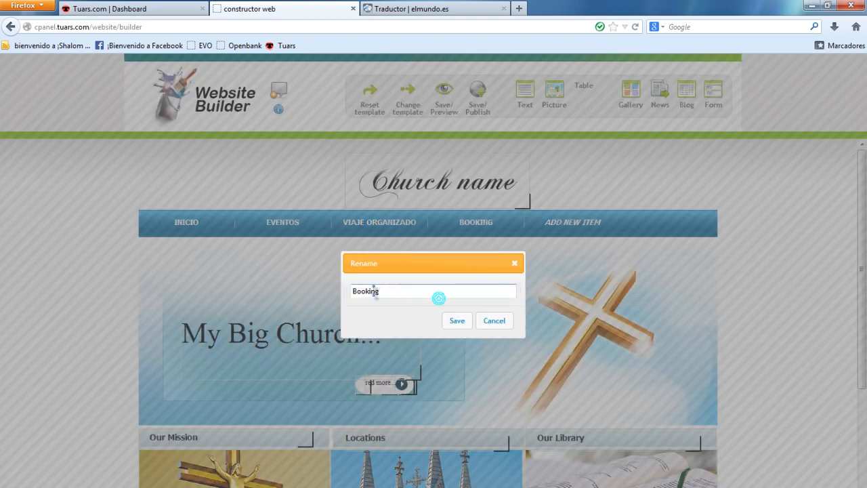
{"action": "left_click_drag", "start_coordinate": [362, 290], "coordinate": [333, 289]}
{"action": "key", "text": "ctrl+c"}
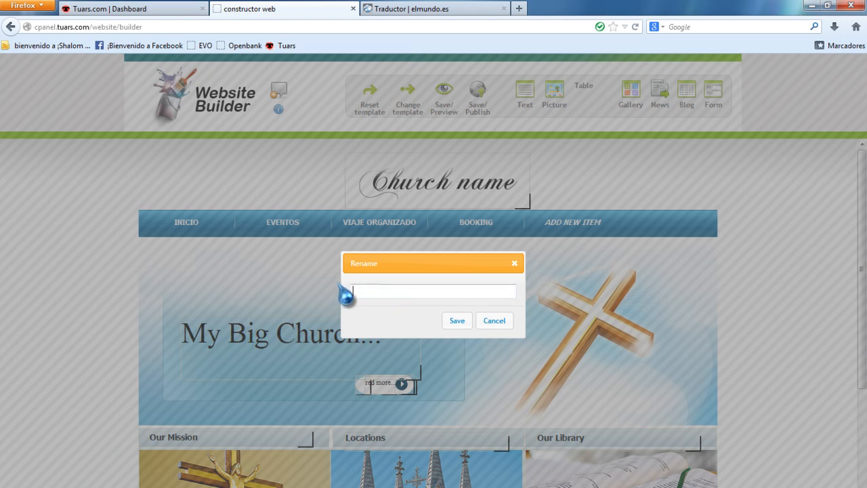
- In the elmundo.es translator, replace the source text with "Booking", translate it from English to Spanish and cut the translation
{"action": "left_click", "coordinate": [437, 9]}
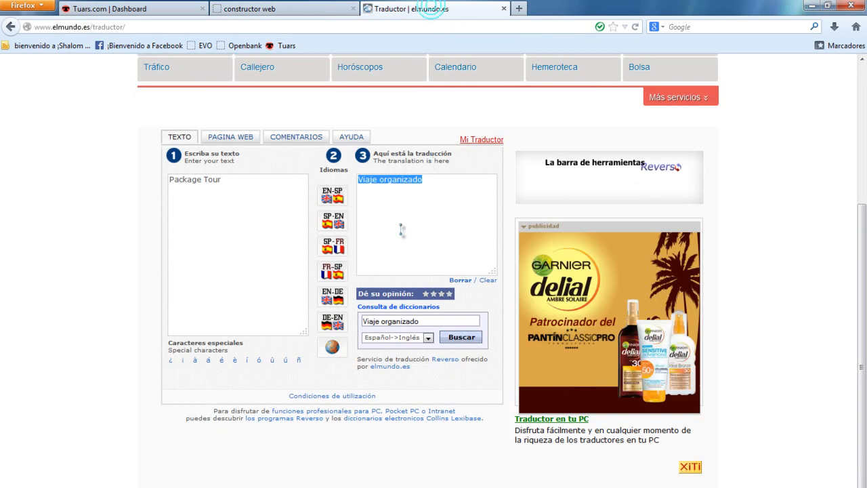
{"action": "left_click_drag", "start_coordinate": [244, 240], "coordinate": [144, 184]}
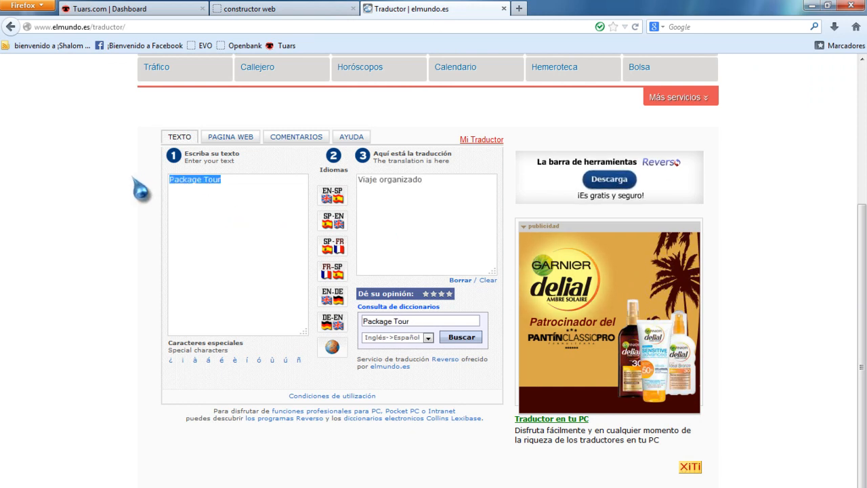
{"action": "key", "text": "ctrl+v"}
{"action": "left_click", "coordinate": [325, 198]}
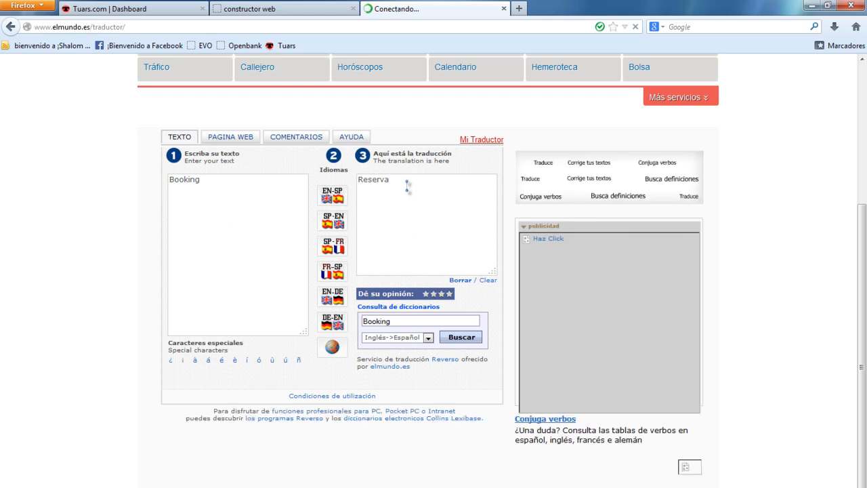
{"action": "key", "text": "ctrl+x"}
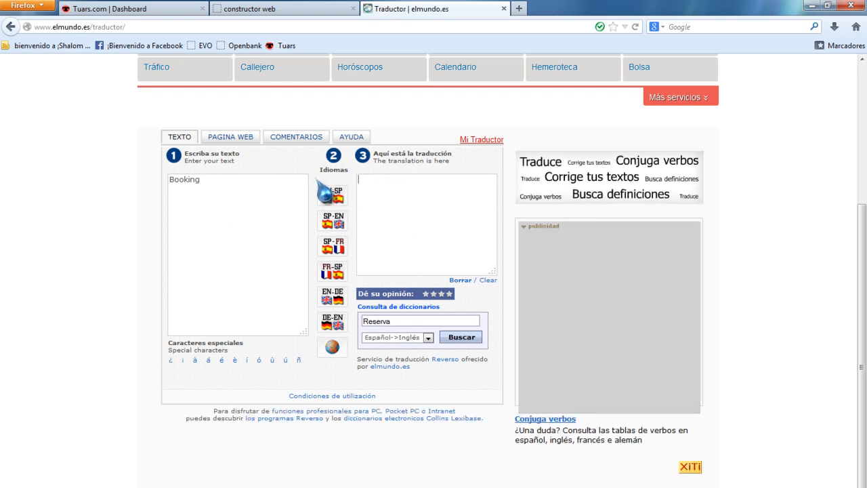
- Return to the Website Builder, enter "Reserva" as the new name of the "Booking" menu item and save it
{"action": "left_click", "coordinate": [306, 13]}
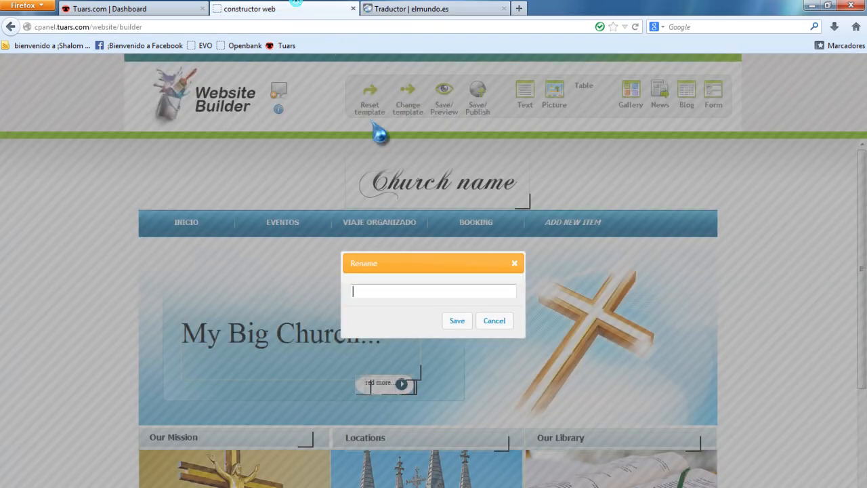
{"action": "left_click", "coordinate": [365, 291]}
{"action": "key", "text": "ctrl+v"}
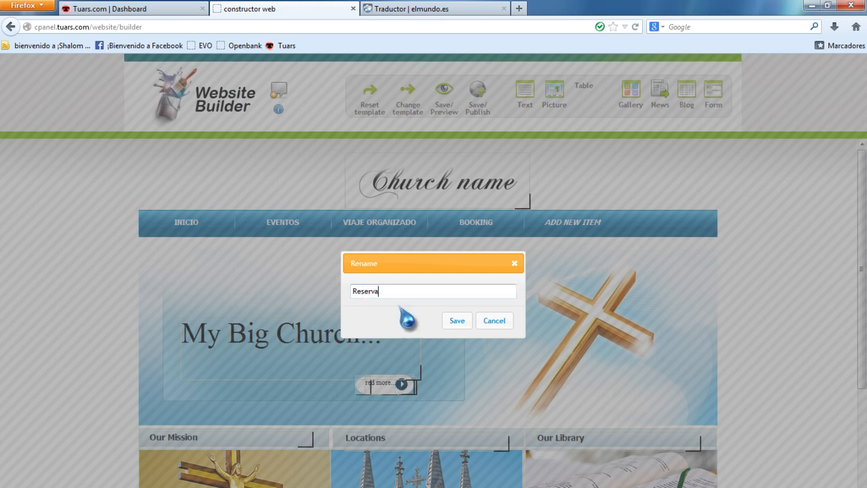
{"action": "left_click", "coordinate": [450, 321]}
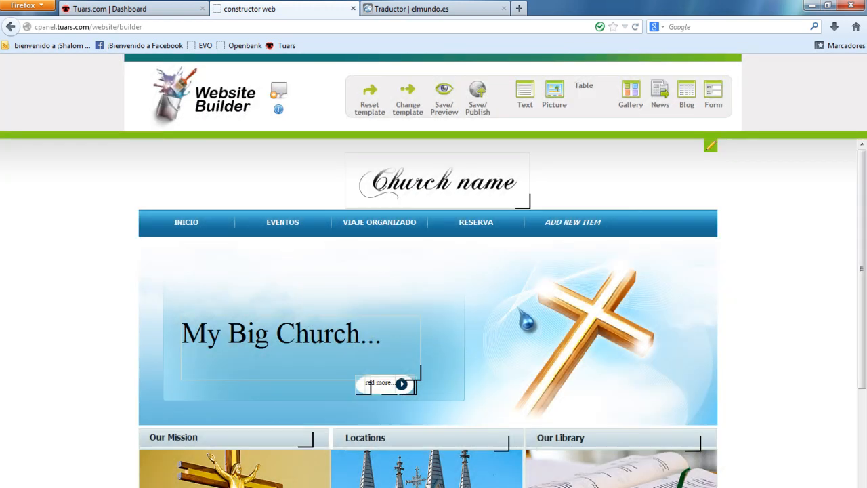
- Add a new item to the site's menu, rename it "CONTACTO" and save the name
{"action": "left_click", "coordinate": [557, 232]}
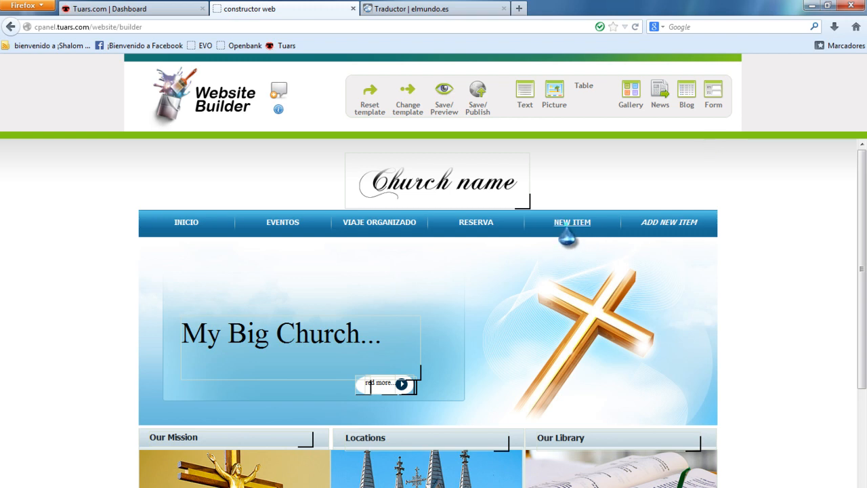
{"action": "left_click", "coordinate": [567, 230]}
{"action": "mouse_move", "coordinate": [584, 255]}
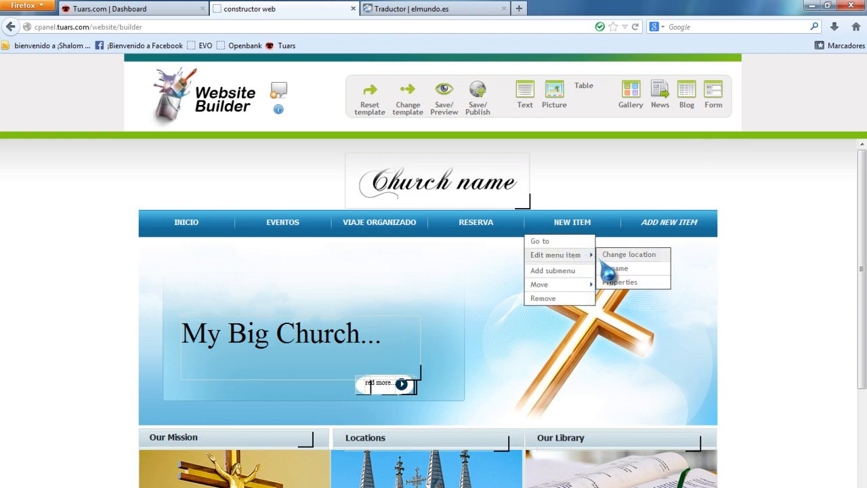
{"action": "left_click", "coordinate": [613, 268]}
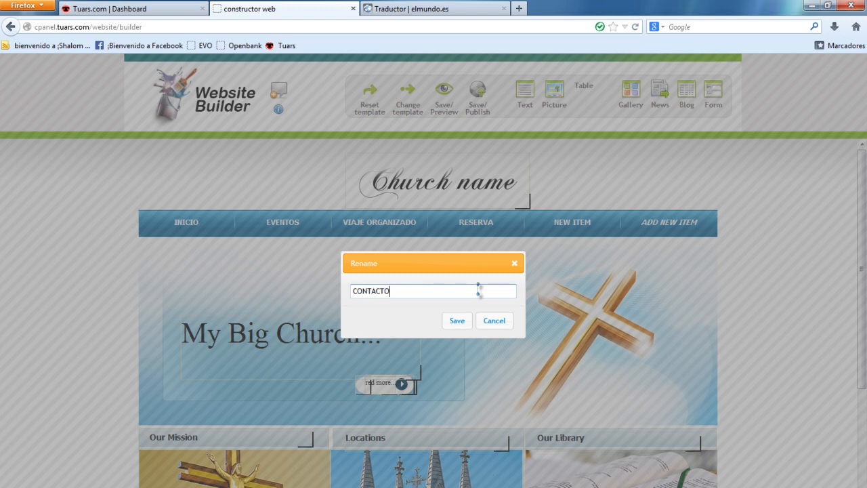
{"action": "left_click", "coordinate": [454, 321]}
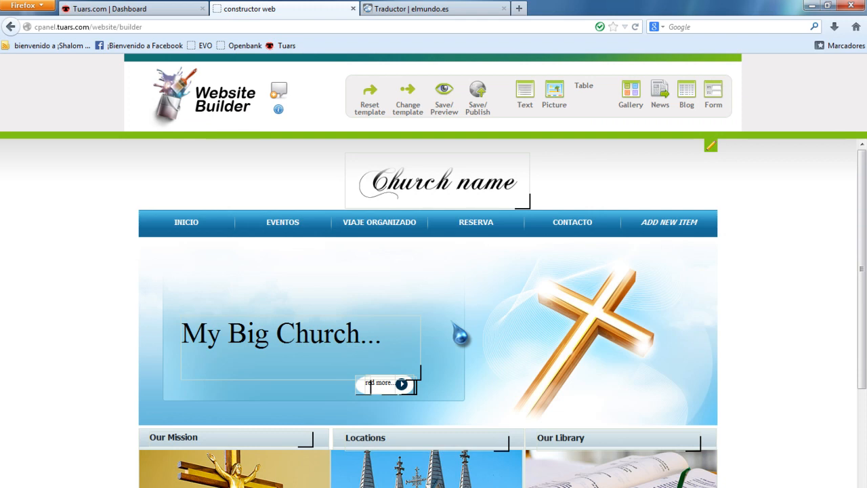
- Open the banner heading's text for editing and copy the words "My Big Church" without the trailing dots
{"action": "scroll", "coordinate": [862, 258], "scroll_direction": "down", "scroll_amount": 3}
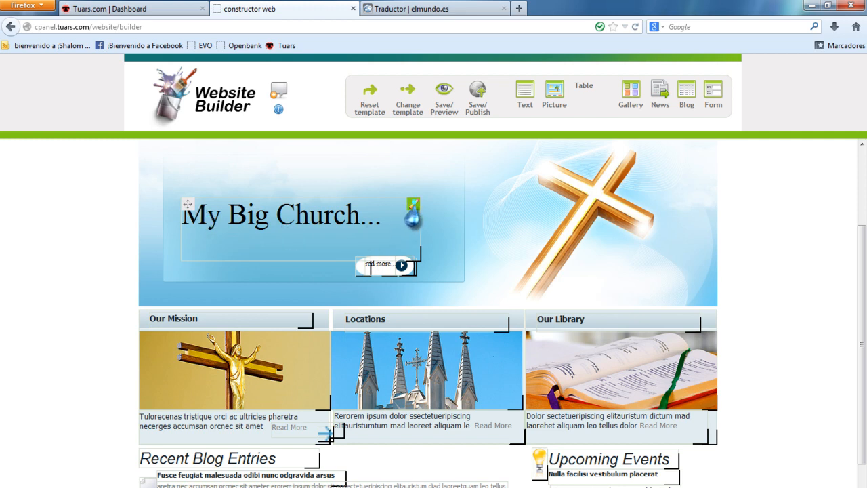
{"action": "left_click", "coordinate": [412, 210]}
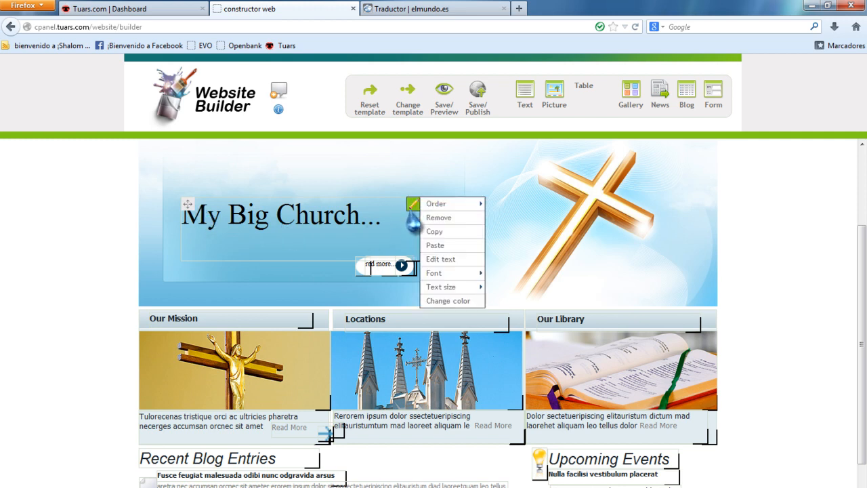
{"action": "left_click", "coordinate": [448, 261]}
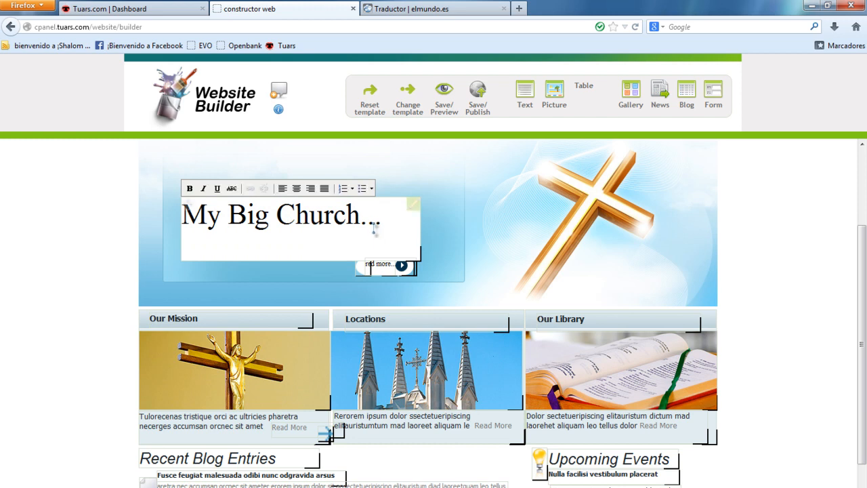
{"action": "left_click_drag", "start_coordinate": [360, 216], "coordinate": [182, 214]}
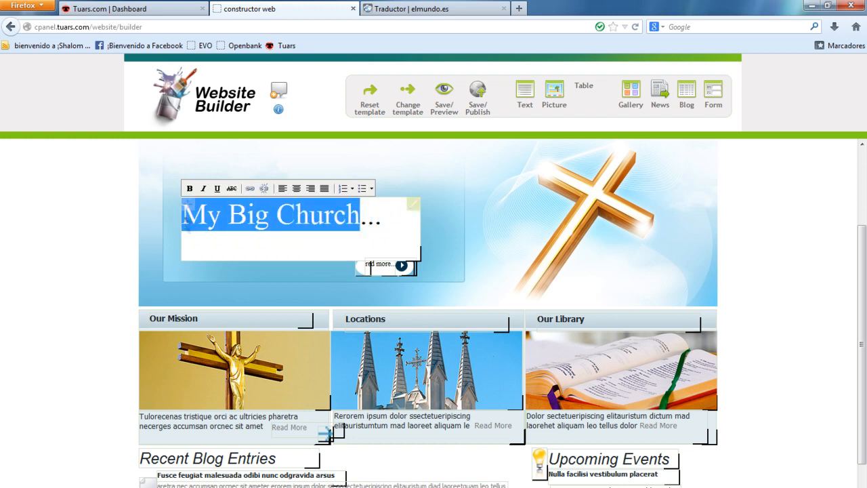
- Translate "My Big Church" from English to Spanish in the elmundo.es translator and copy the translation
{"action": "left_click", "coordinate": [421, 8]}
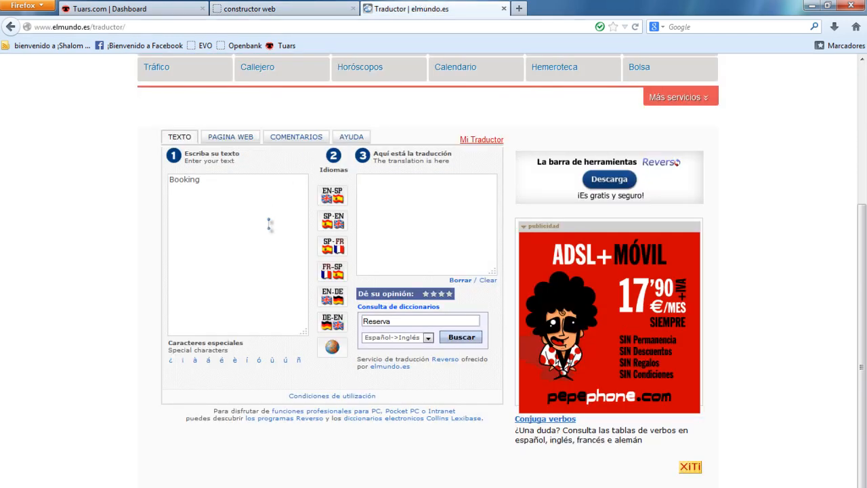
{"action": "key", "text": "ctrl+v"}
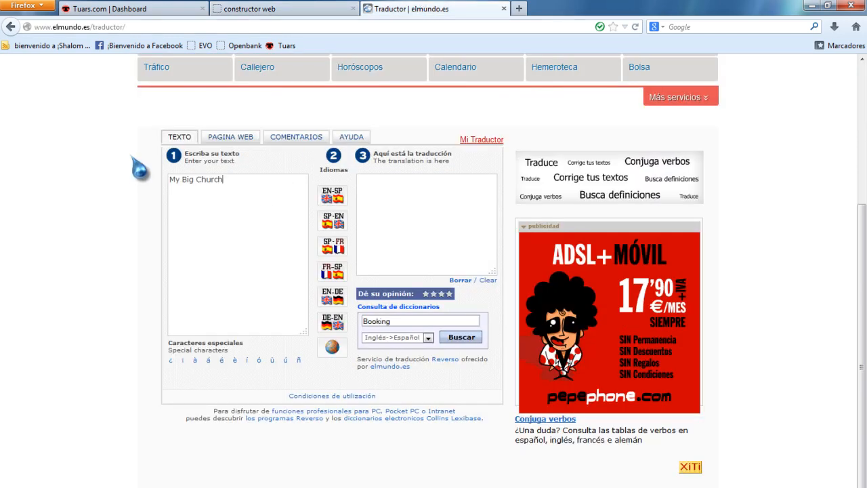
{"action": "left_click", "coordinate": [332, 196]}
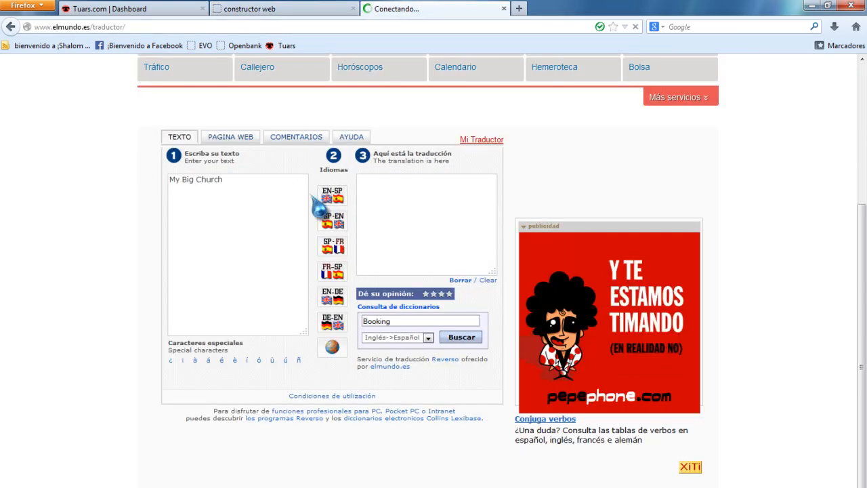
{"action": "left_click", "coordinate": [441, 182]}
{"action": "key", "text": "ctrl+c"}
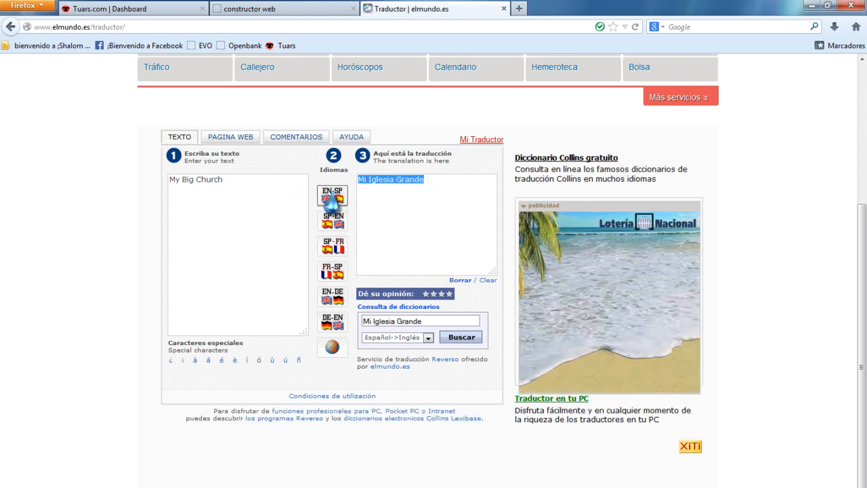
- Switch back to the Website Builder and replace "My Big Church" in the banner heading with "Mi Iglesia Grande"
{"action": "left_click", "coordinate": [292, 8]}
{"action": "key", "text": "ctrl+v"}
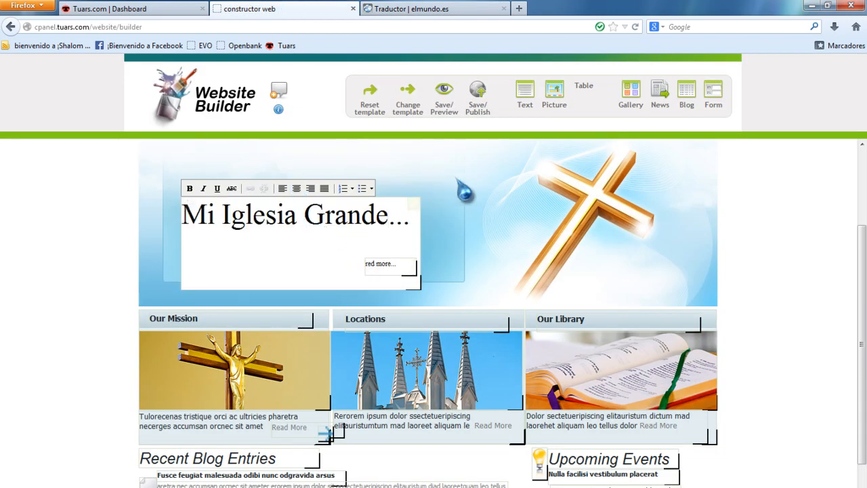
{"action": "mouse_move", "coordinate": [403, 268]}
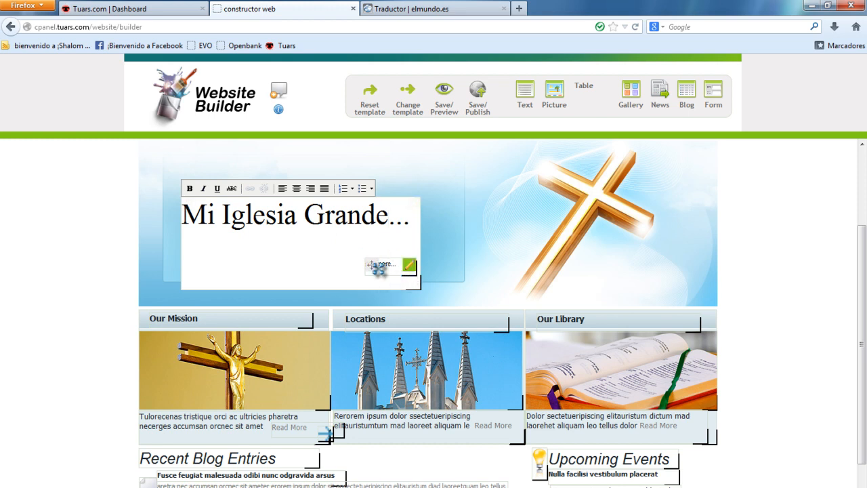
- Finish editing the banner heading and remove the "Locations" heading above the church towers picture
{"action": "left_click", "coordinate": [297, 267]}
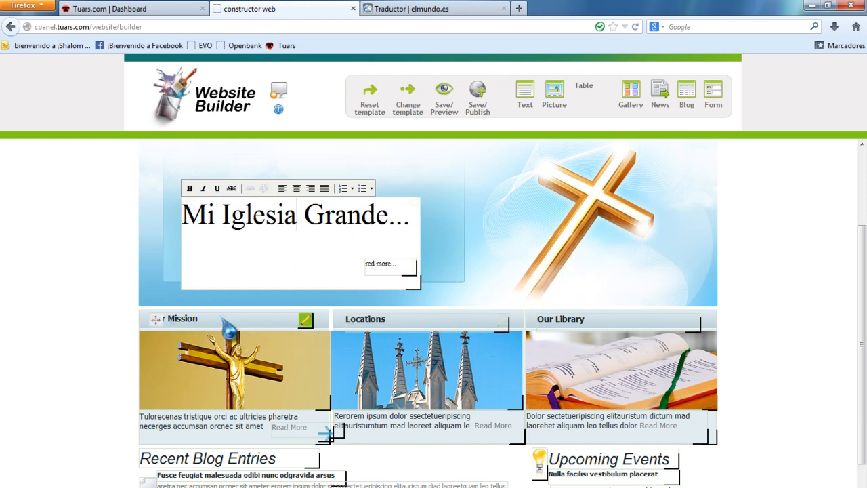
{"action": "left_click", "coordinate": [365, 320]}
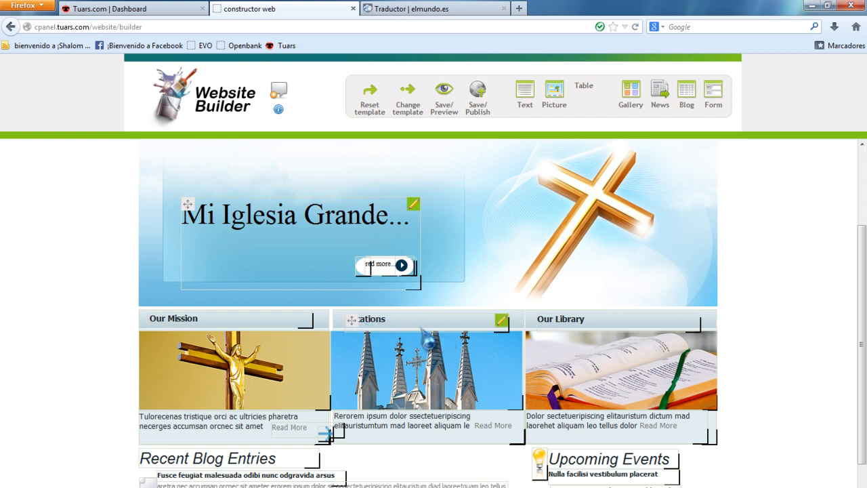
{"action": "left_click", "coordinate": [501, 321]}
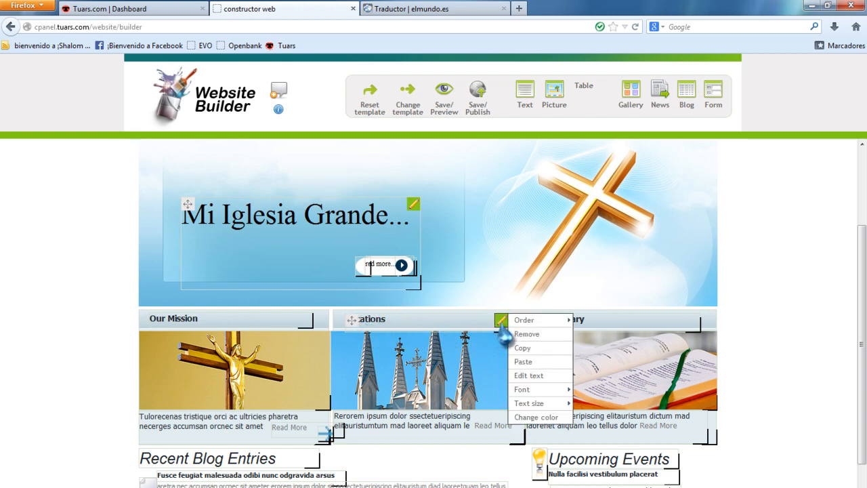
{"action": "left_click", "coordinate": [530, 335]}
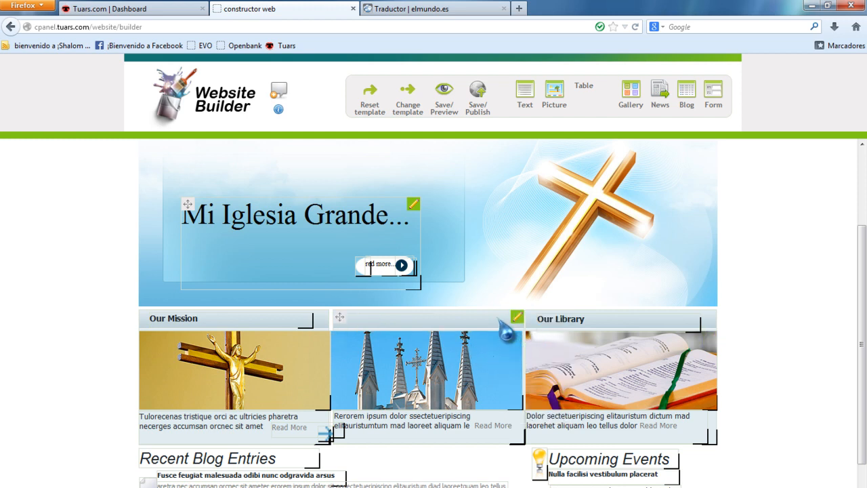
{"action": "left_click", "coordinate": [517, 318]}
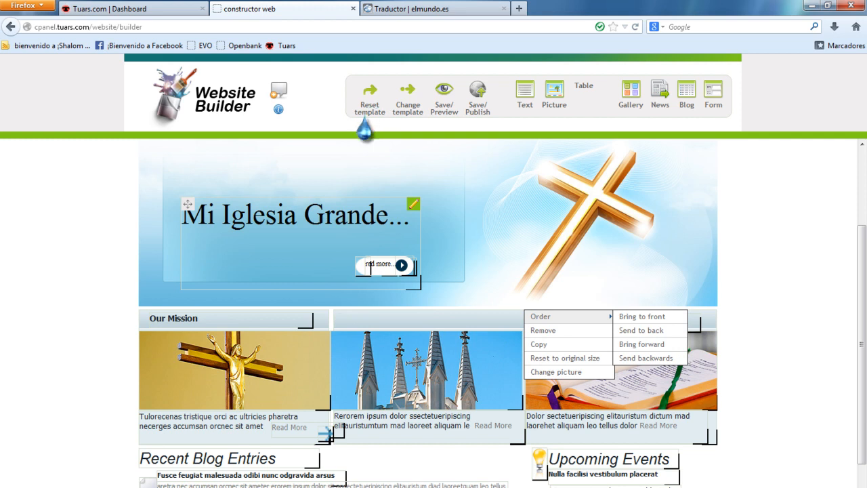
{"action": "left_click", "coordinate": [193, 331]}
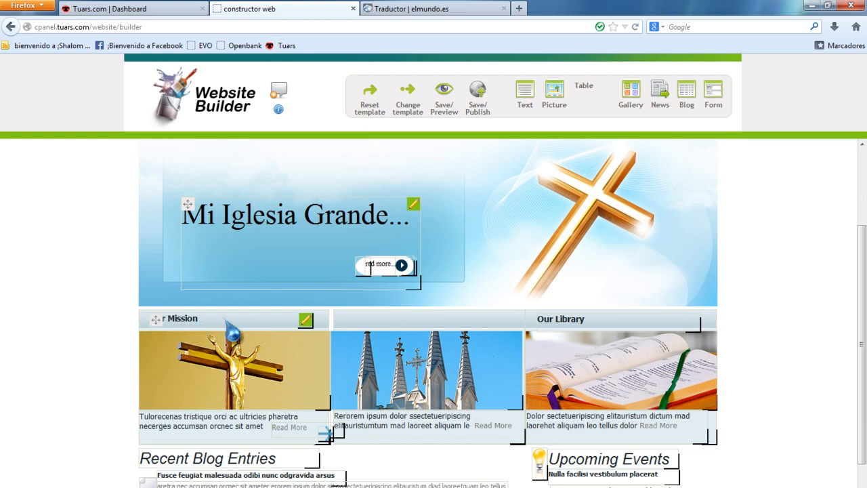
- Open the "Our Mission" heading's text for editing and copy all of it
{"action": "left_click", "coordinate": [304, 319]}
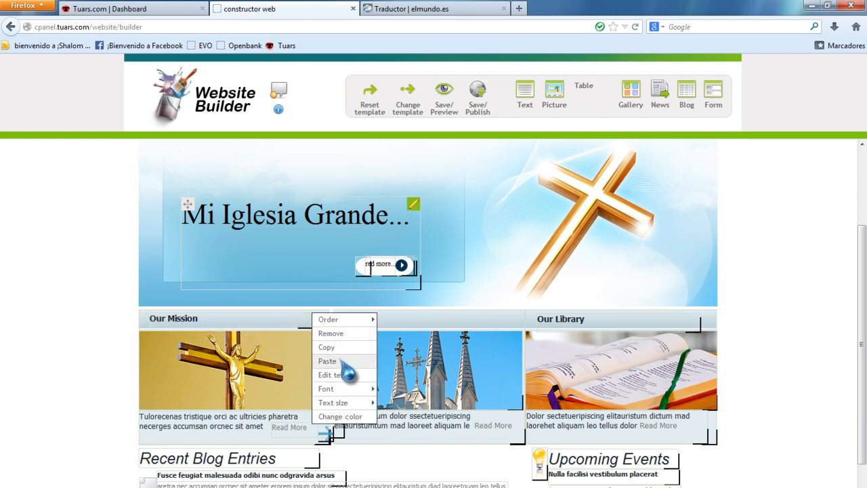
{"action": "left_click", "coordinate": [339, 376]}
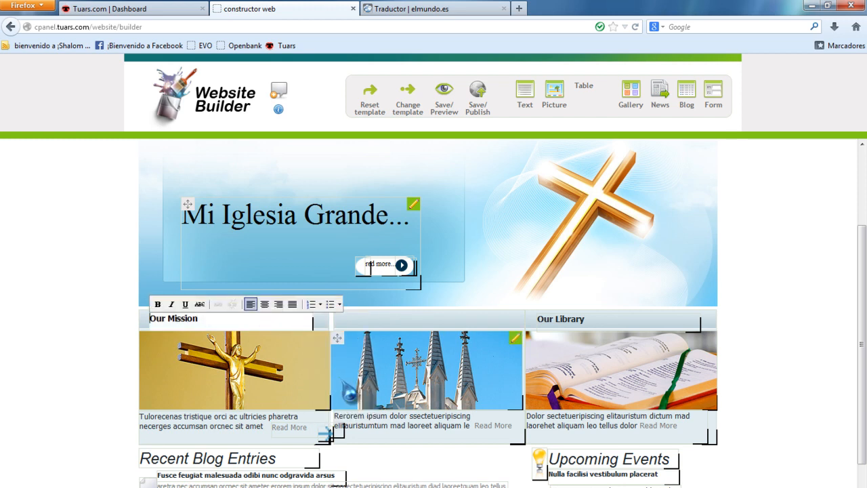
{"action": "left_click_drag", "start_coordinate": [230, 319], "coordinate": [142, 328]}
{"action": "key", "text": "ctrl+c"}
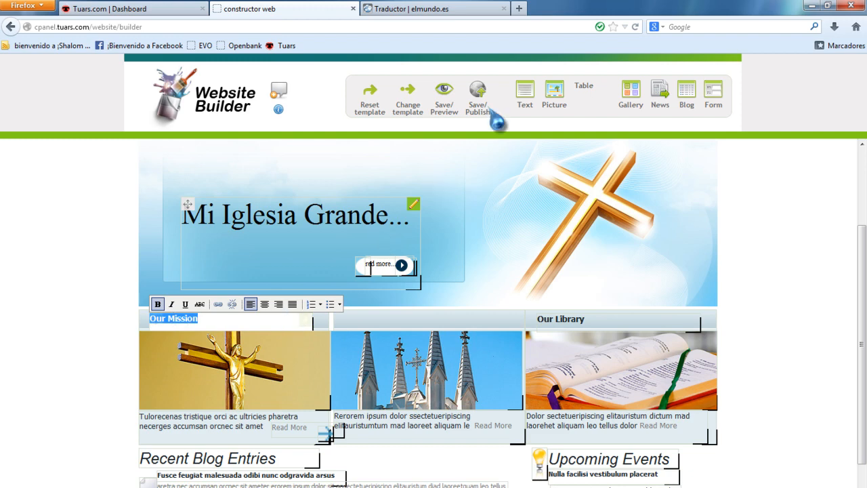
- Translate "Our Mission" from English to Spanish in the elmundo.es translator and take the translation for reuse
{"action": "left_click", "coordinate": [474, 8]}
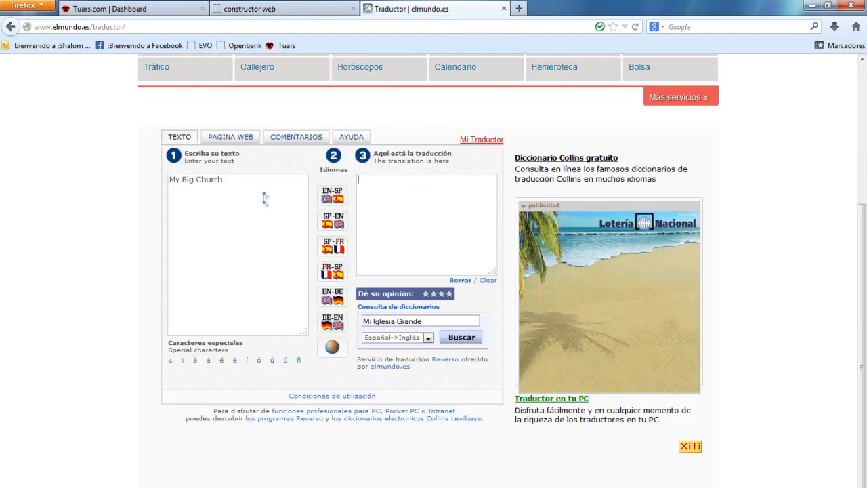
{"action": "left_click_drag", "start_coordinate": [264, 198], "coordinate": [155, 186]}
{"action": "key", "text": "ctrl+v"}
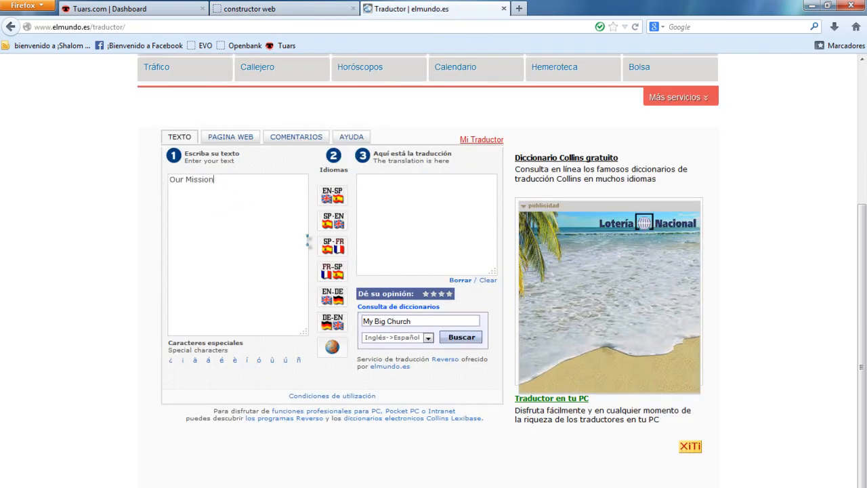
{"action": "left_click", "coordinate": [332, 197]}
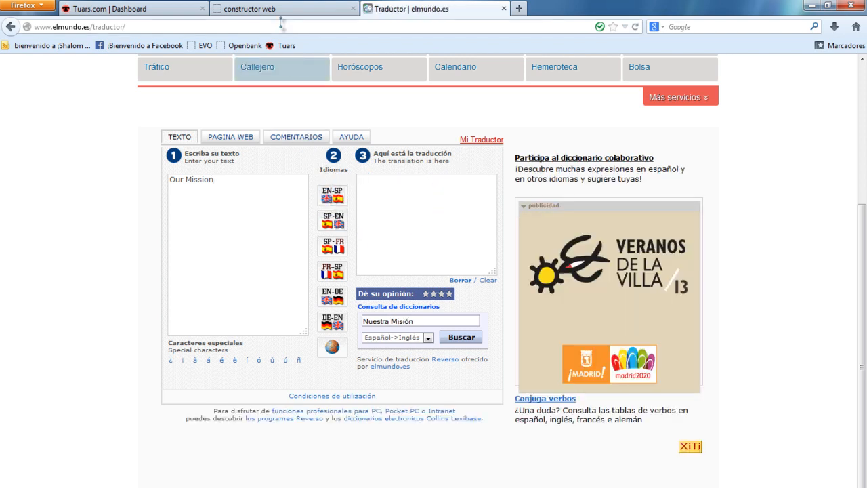
- Switch back to the Website Builder and replace "Our Mission" in the heading with "Nuestra Misión"
{"action": "left_click", "coordinate": [284, 8]}
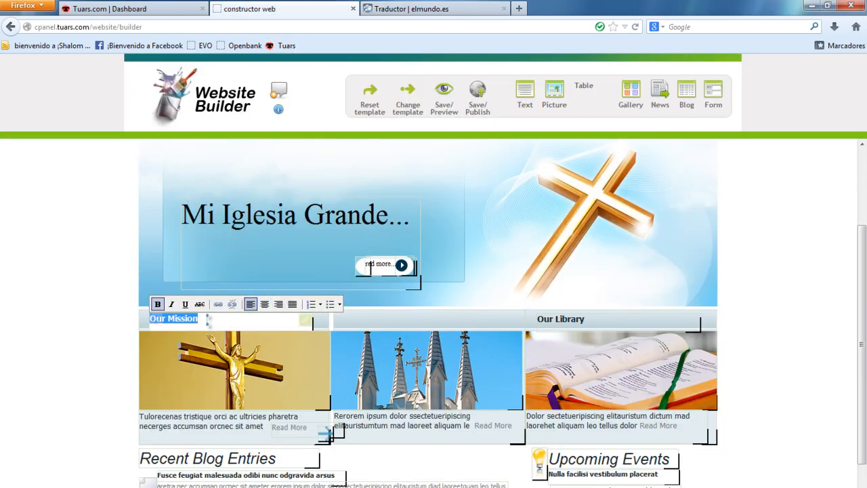
{"action": "type", "text": "Nuestra Misión"}
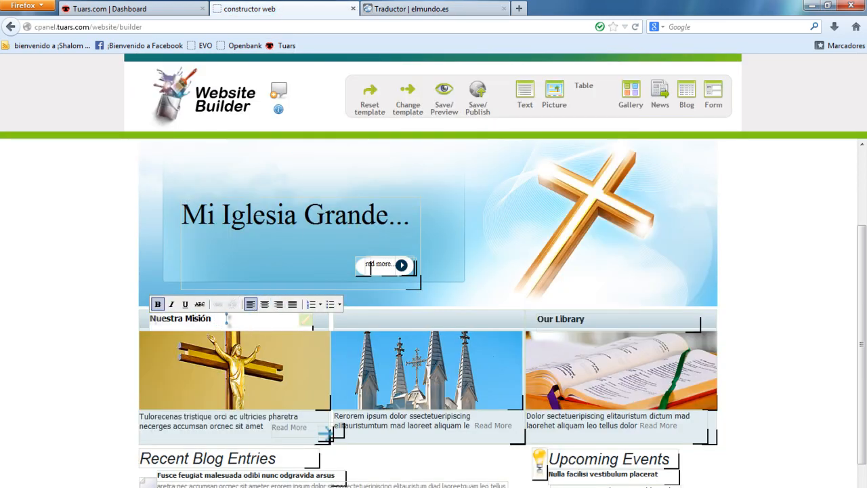
{"action": "left_click", "coordinate": [110, 357]}
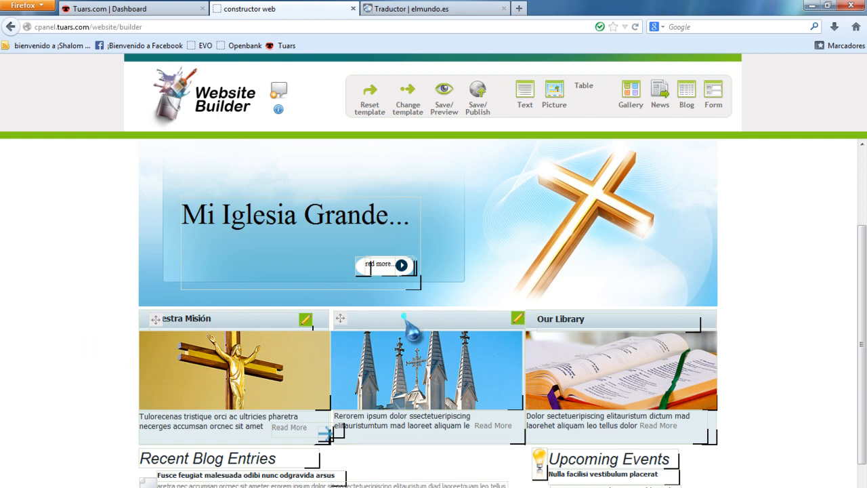
- Copy the blank header bar picture above the church towers
{"action": "left_click", "coordinate": [517, 319]}
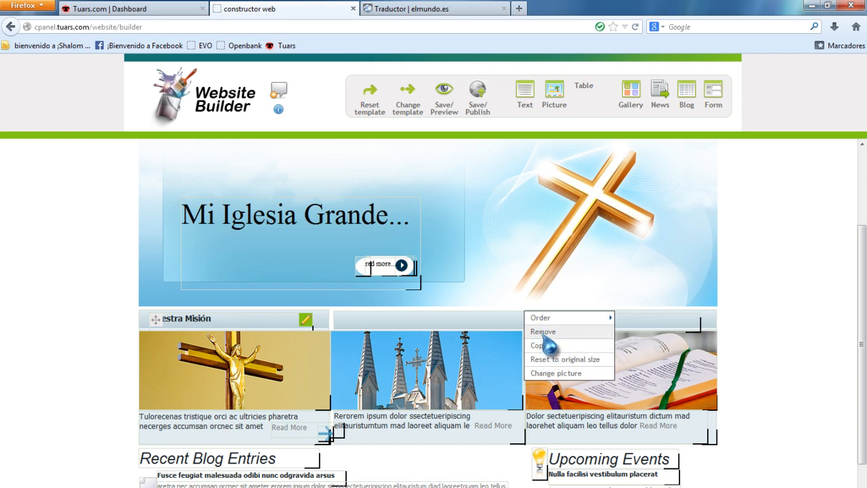
{"action": "mouse_move", "coordinate": [552, 321]}
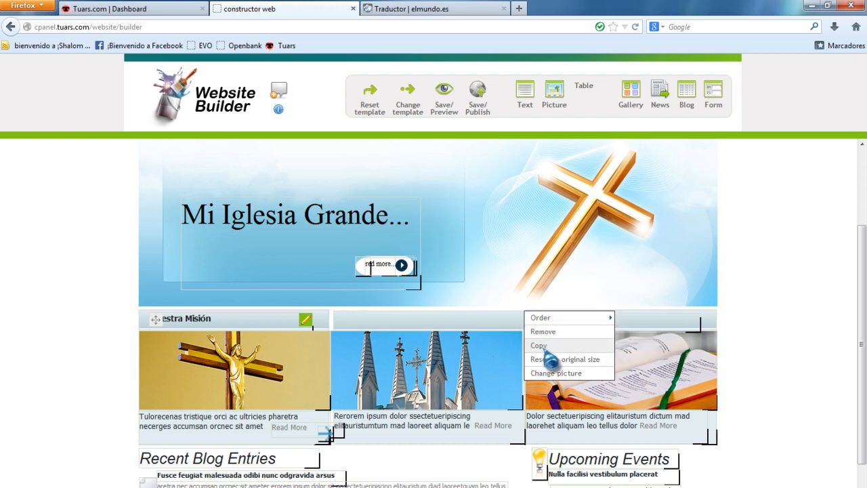
{"action": "left_click", "coordinate": [544, 348]}
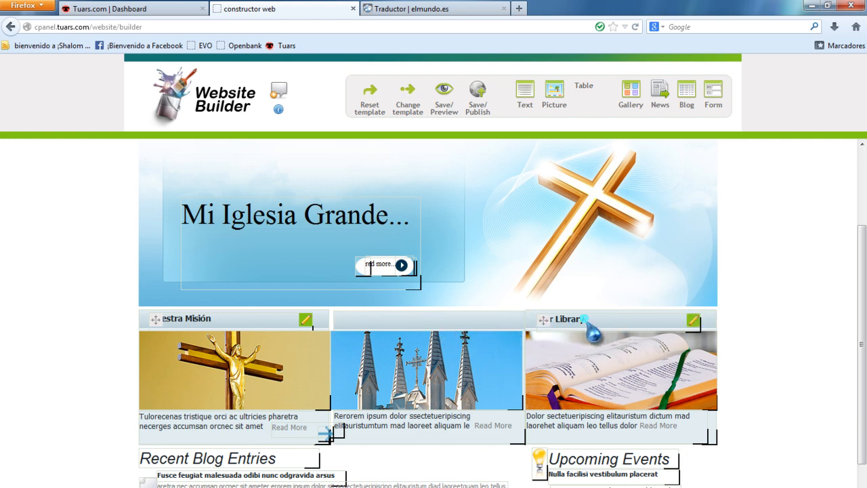
- Open the "Our Library" heading's text for editing and copy all of it
{"action": "left_click", "coordinate": [692, 321]}
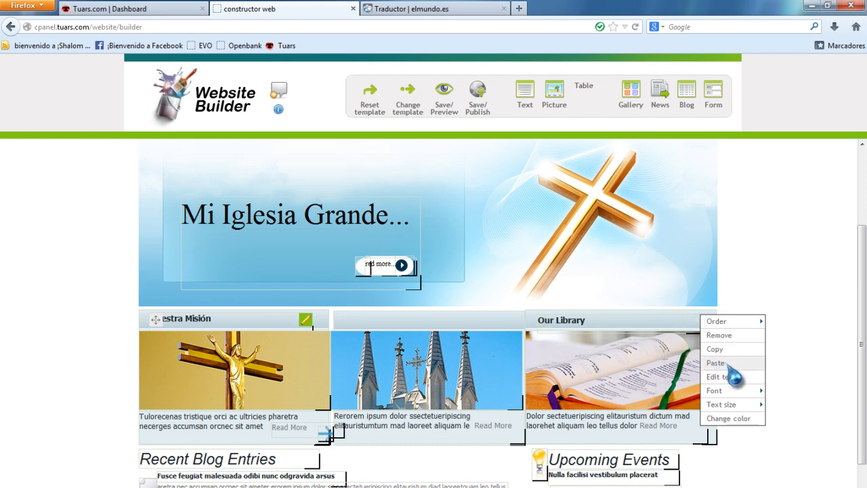
{"action": "left_click", "coordinate": [717, 376]}
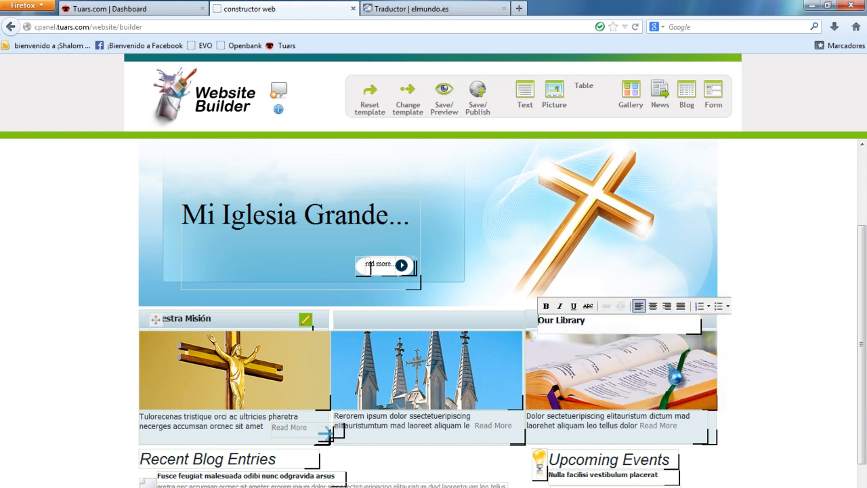
{"action": "left_click_drag", "start_coordinate": [567, 325], "coordinate": [526, 339]}
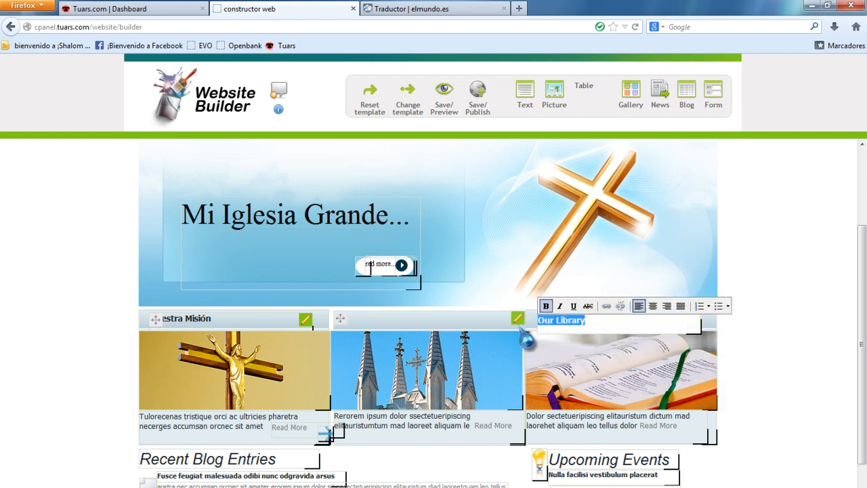
- Translate "Our Library" from English to Spanish in the elmundo.es translator and cut the translation for reuse
{"action": "left_click", "coordinate": [413, 10]}
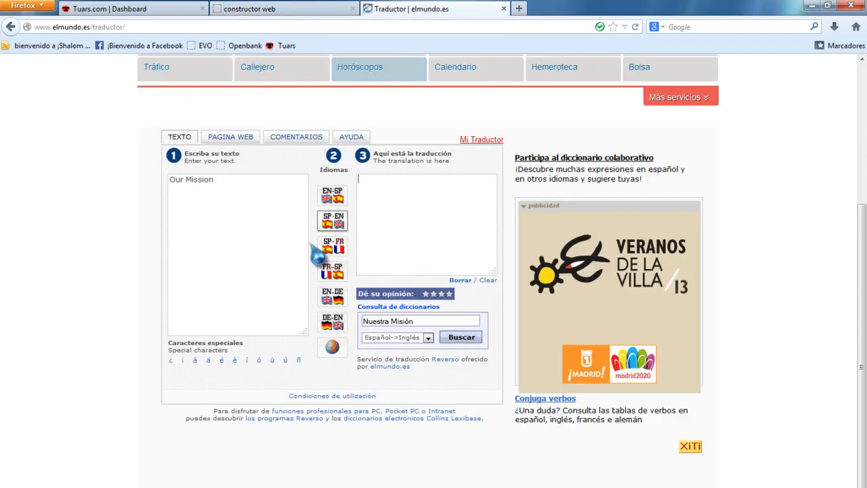
{"action": "left_click_drag", "start_coordinate": [237, 208], "coordinate": [152, 182]}
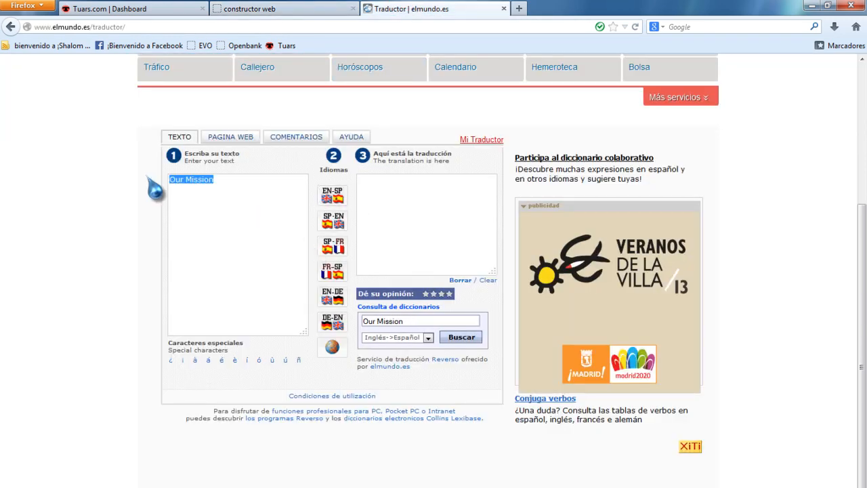
{"action": "left_click", "coordinate": [333, 198]}
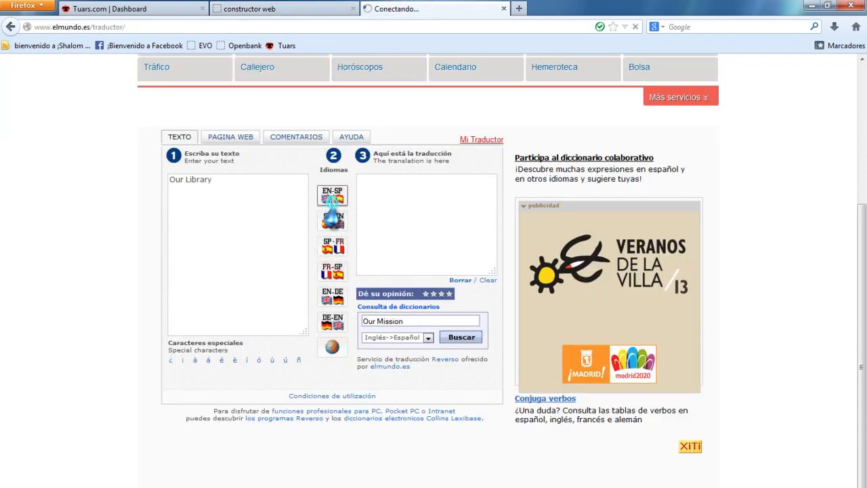
{"action": "left_click_drag", "start_coordinate": [449, 188], "coordinate": [326, 179]}
{"action": "key", "text": "ctrl+x"}
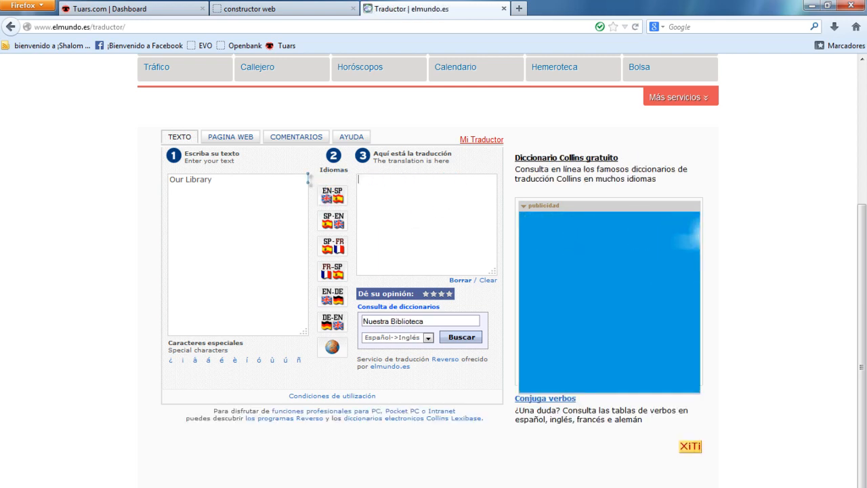
- Switch back to the Website Builder and replace "Our Library" in the heading with "Nuestra Biblioteca"
{"action": "left_click", "coordinate": [302, 9]}
{"action": "key", "text": "ctrl+v"}
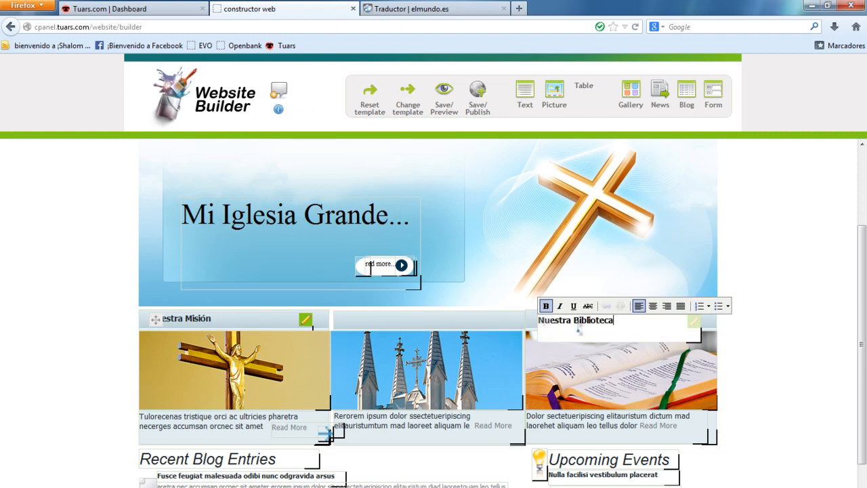
{"action": "left_click", "coordinate": [797, 373]}
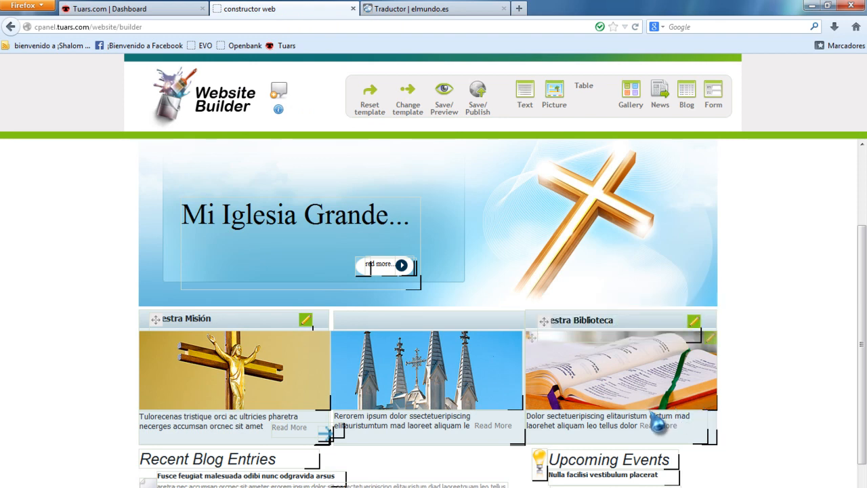
- Save and preview the site, and look over the whole home page
{"action": "scroll", "coordinate": [758, 364], "scroll_direction": "down", "scroll_amount": 1}
{"action": "scroll", "coordinate": [758, 373], "scroll_direction": "up", "scroll_amount": 3}
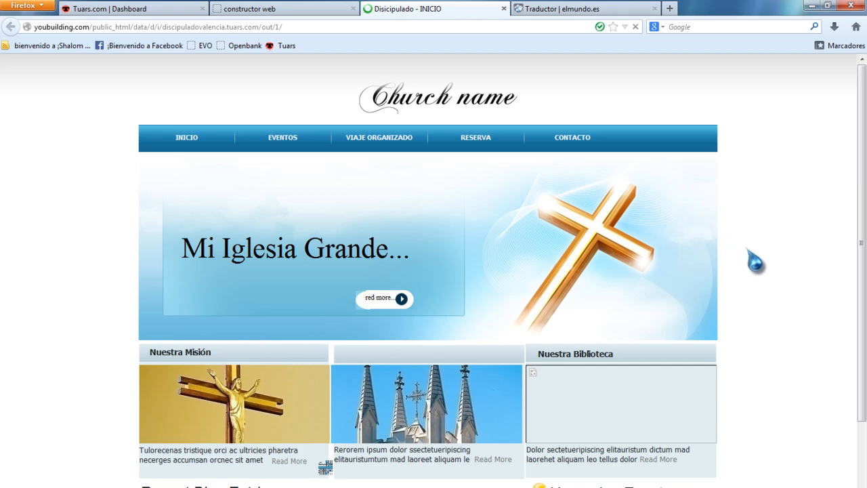
{"action": "scroll", "coordinate": [755, 263], "scroll_direction": "down", "scroll_amount": 4}
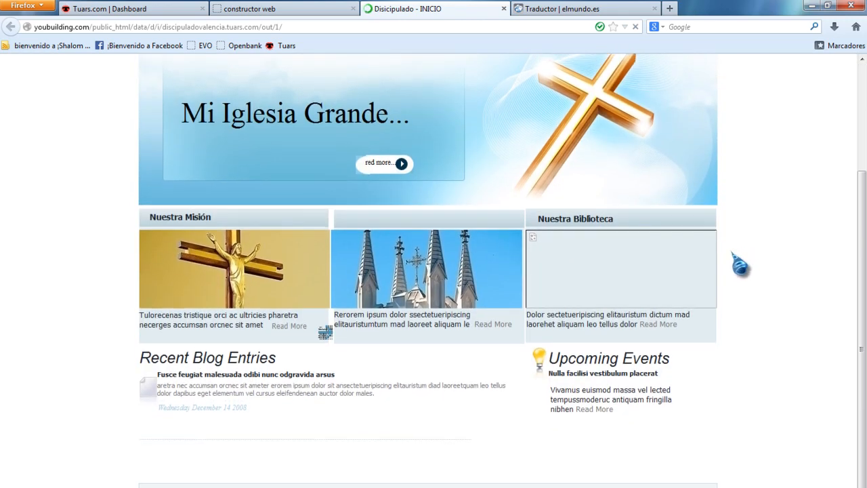
{"action": "scroll", "coordinate": [436, 335], "scroll_direction": "up", "scroll_amount": 4}
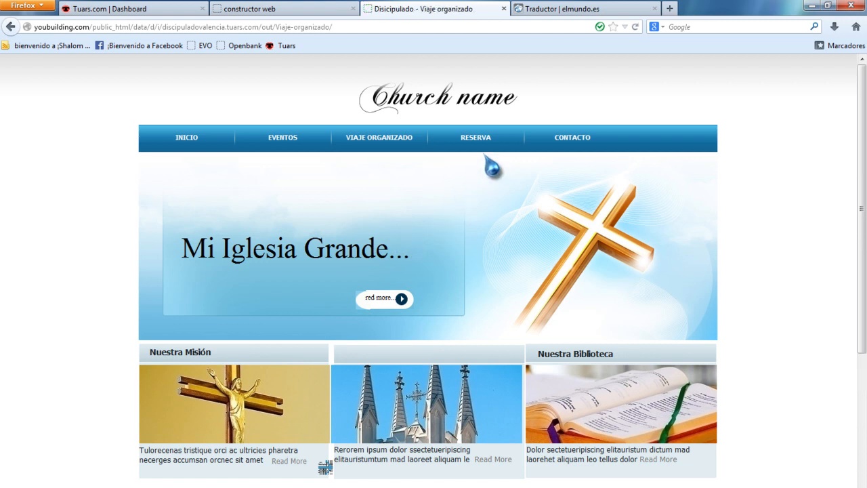
- Open the Reserva and Contacto pages in the site preview and examine their content
{"action": "left_click", "coordinate": [482, 142]}
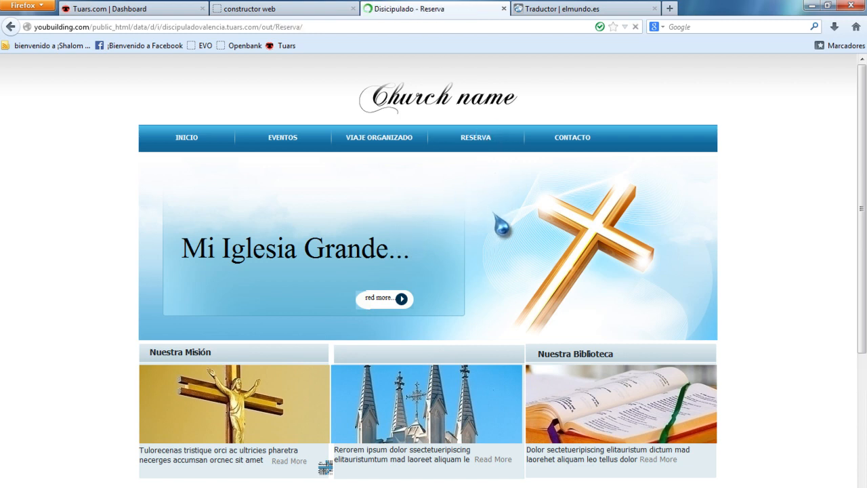
{"action": "scroll", "coordinate": [501, 231], "scroll_direction": "down", "scroll_amount": 3}
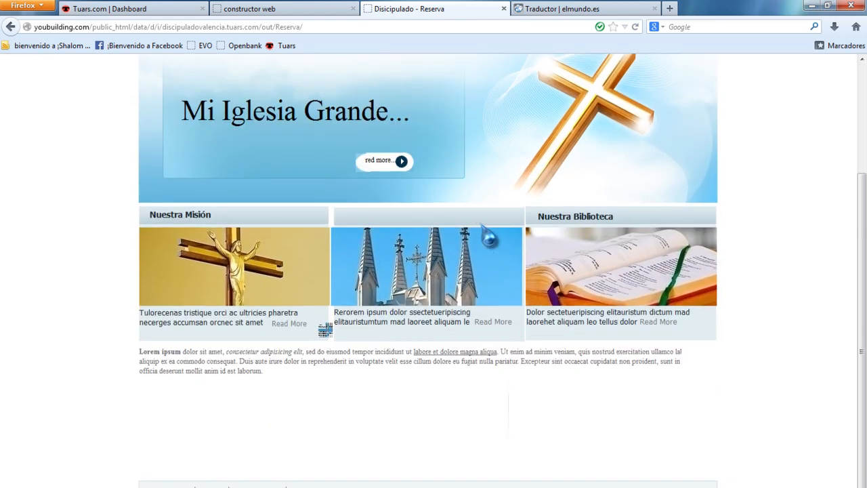
{"action": "scroll", "coordinate": [490, 237], "scroll_direction": "up", "scroll_amount": 3}
{"action": "left_click", "coordinate": [573, 145]}
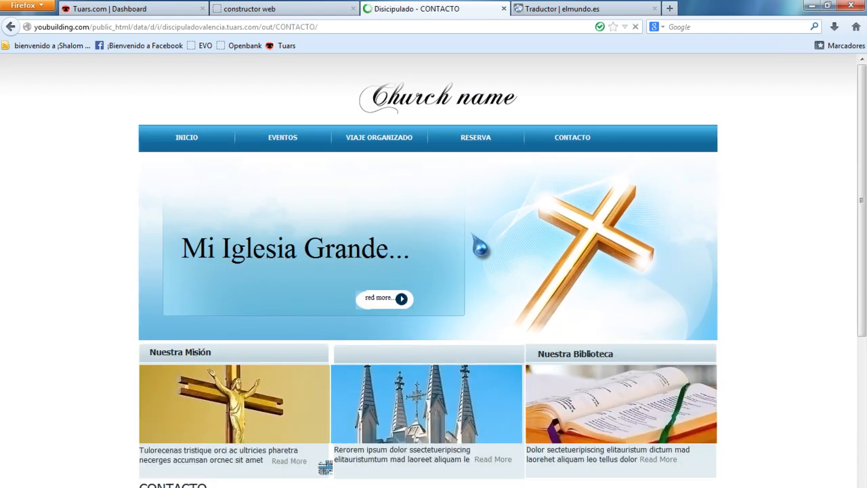
{"action": "scroll", "coordinate": [469, 242], "scroll_direction": "down", "scroll_amount": 3}
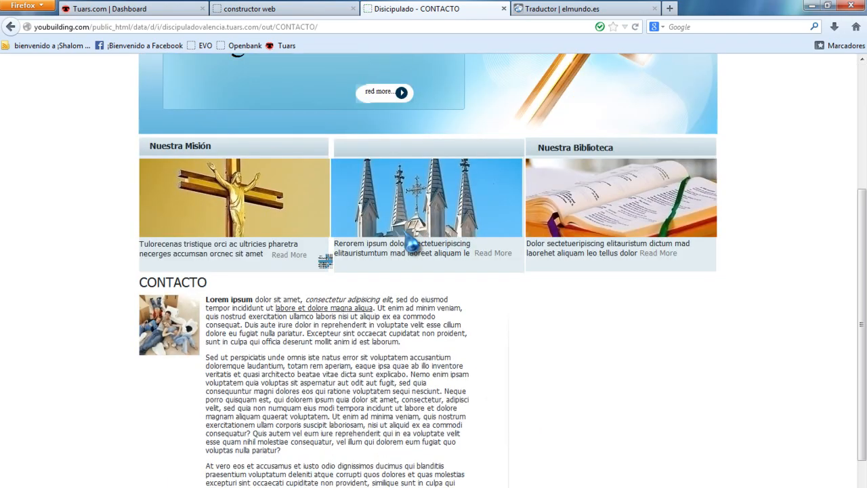
{"action": "scroll", "coordinate": [411, 245], "scroll_direction": "down", "scroll_amount": 2}
{"action": "scroll", "coordinate": [403, 246], "scroll_direction": "up", "scroll_amount": 5}
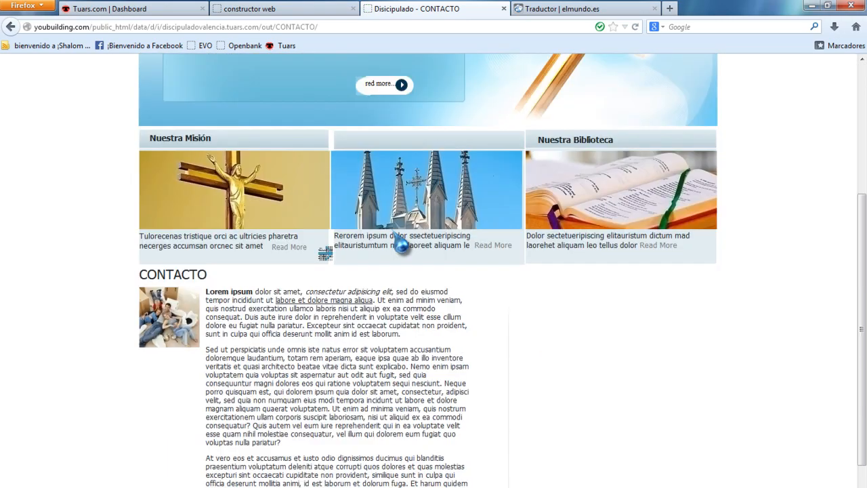
- Reopen the Reserva page in the site preview and examine its layout and content
{"action": "left_click", "coordinate": [477, 137]}
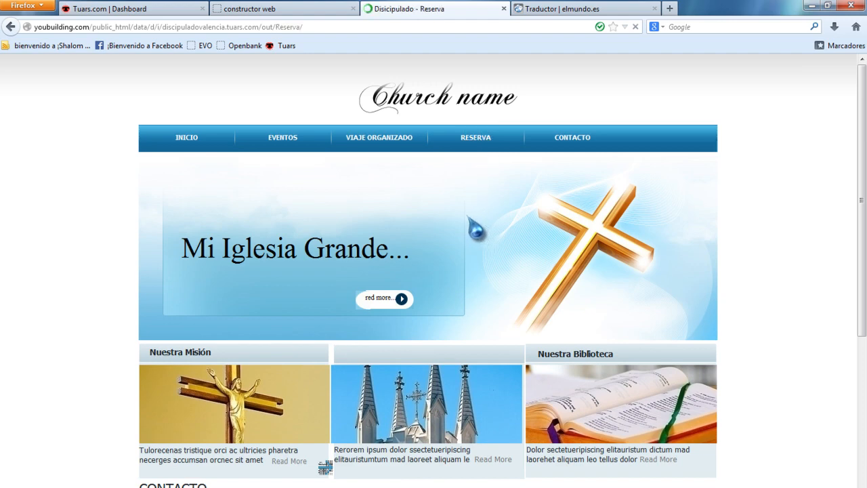
{"action": "scroll", "coordinate": [476, 230], "scroll_direction": "down", "scroll_amount": 5}
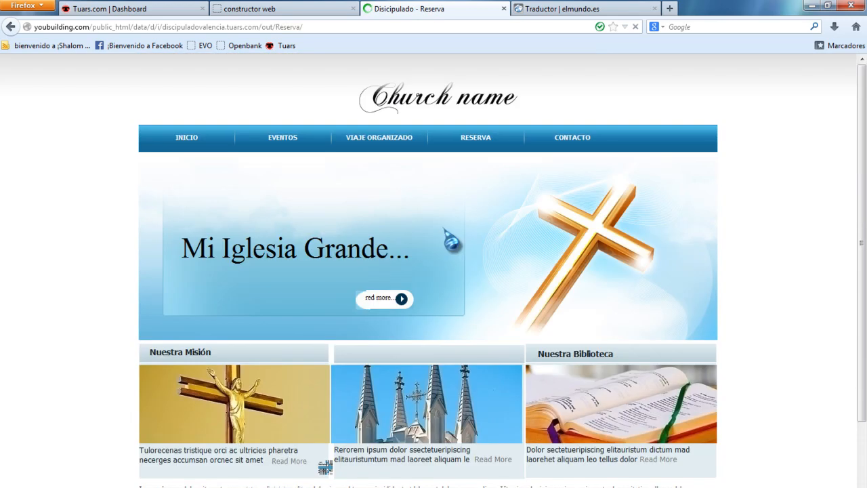
{"action": "scroll", "coordinate": [450, 244], "scroll_direction": "down", "scroll_amount": 3}
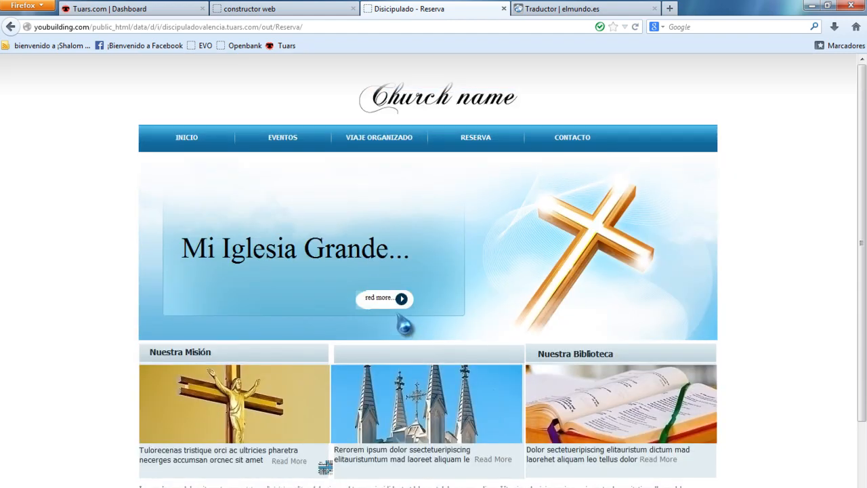
{"action": "left_click", "coordinate": [303, 10]}
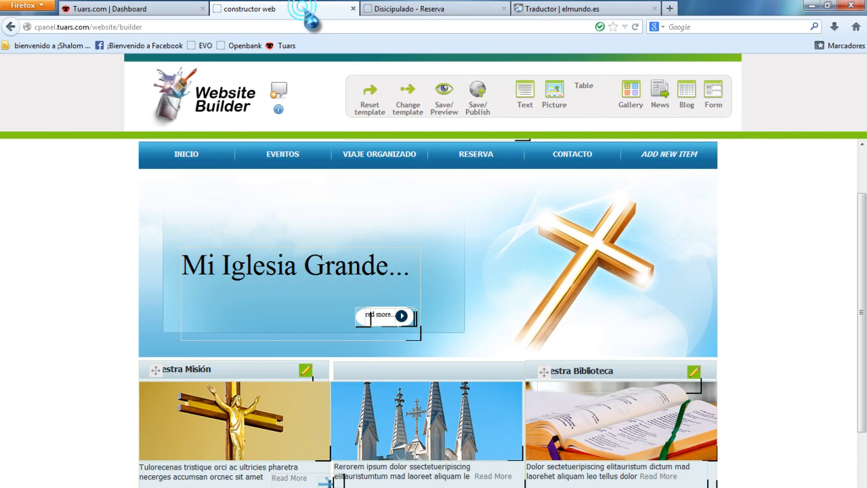
{"action": "left_click", "coordinate": [175, 9]}
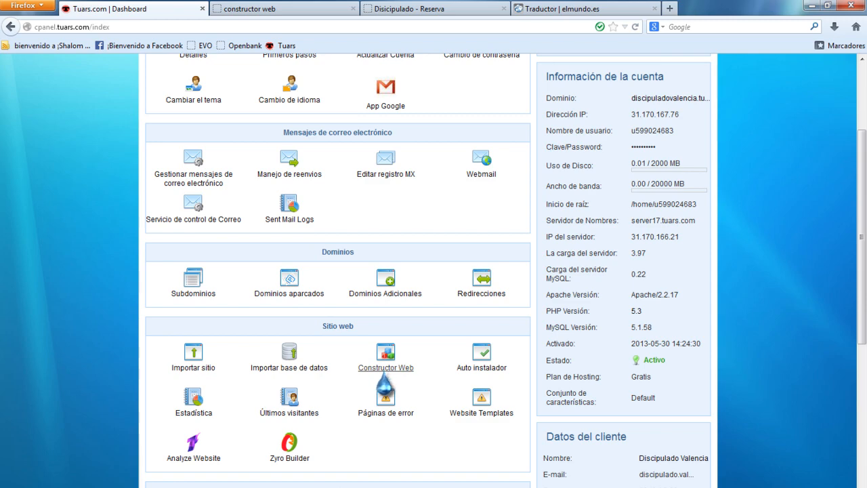
{"action": "scroll", "coordinate": [488, 210], "scroll_direction": "up", "scroll_amount": 4}
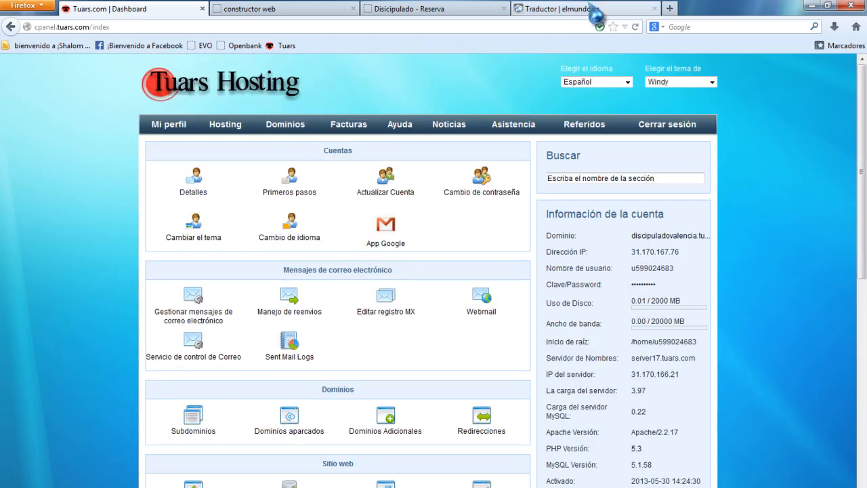
- Return to the site preview and test the Read More link under Nuestra Misión on the Reserva page
{"action": "left_click", "coordinate": [414, 10]}
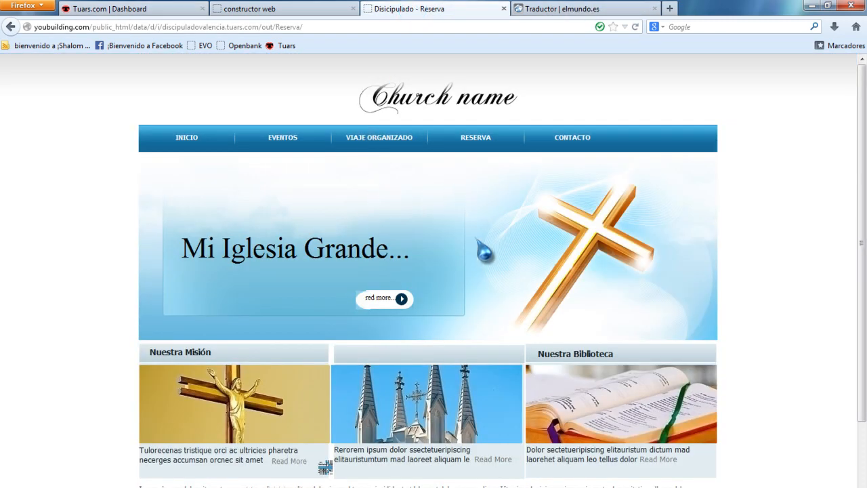
{"action": "scroll", "coordinate": [433, 270], "scroll_direction": "down", "scroll_amount": 2}
{"action": "scroll", "coordinate": [320, 398], "scroll_direction": "down", "scroll_amount": 2}
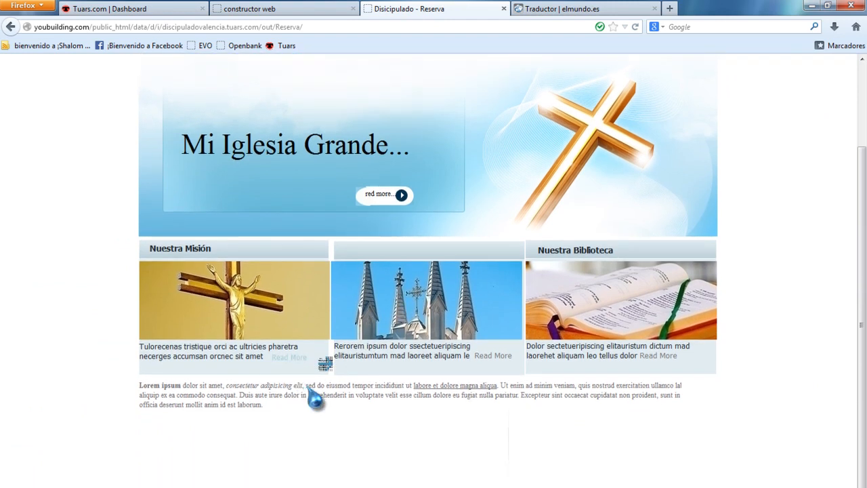
{"action": "left_click", "coordinate": [288, 321]}
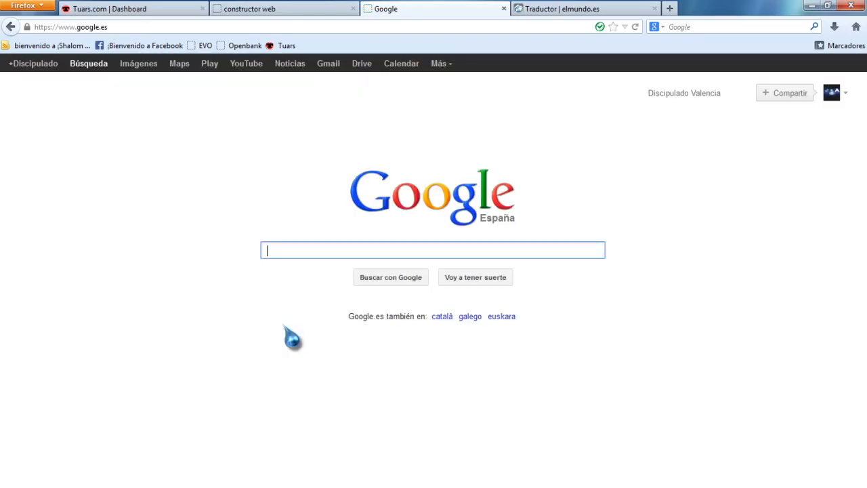
- Switch to the Website Builder and cut the "Read More" text from the link under Nuestra Misión
{"action": "left_click", "coordinate": [330, 9]}
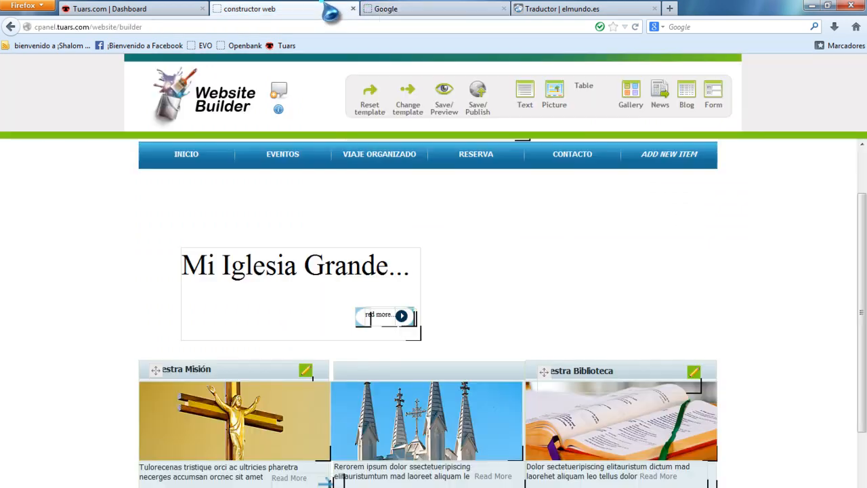
{"action": "scroll", "coordinate": [79, 312], "scroll_direction": "down", "scroll_amount": 1}
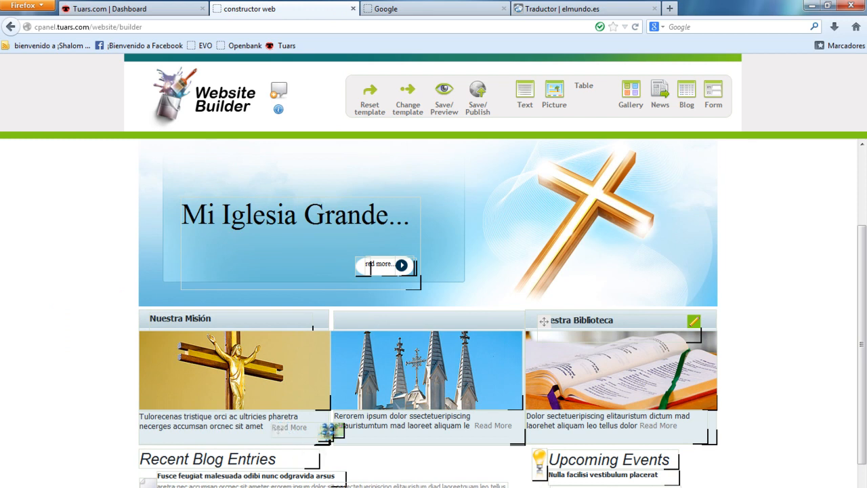
{"action": "right_click", "coordinate": [338, 428]}
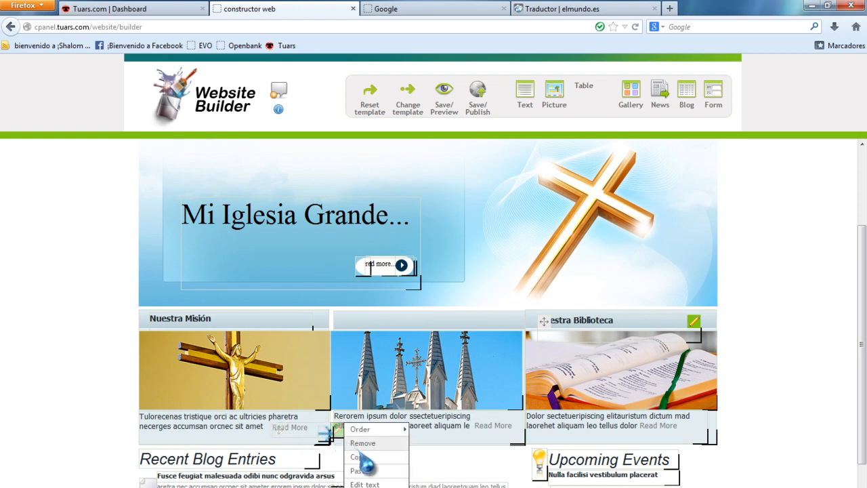
{"action": "left_click", "coordinate": [361, 484]}
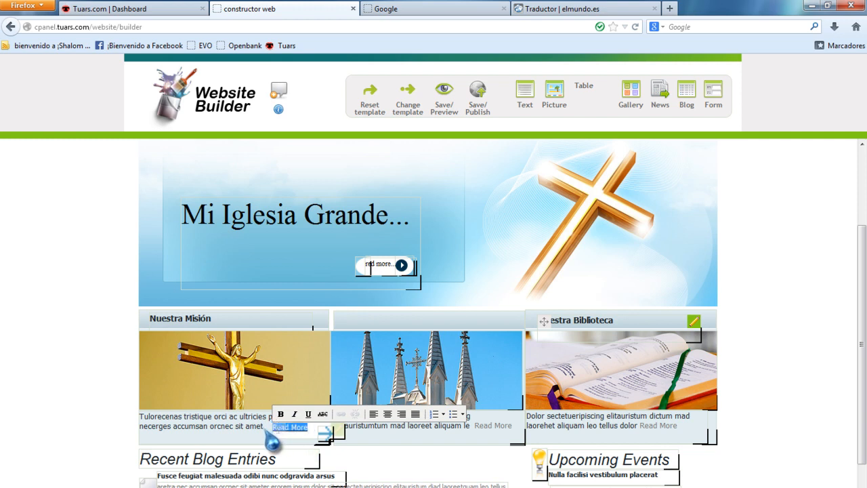
{"action": "key", "text": "Delete"}
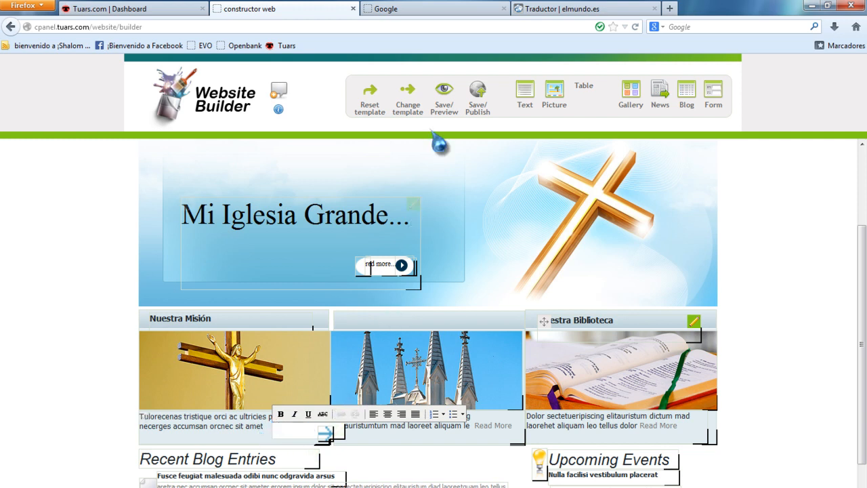
- Translate "Read More" from English to Spanish in the elmundo.es translator and insert "Lea Más" in the emptied link in the Website Builder
{"action": "left_click", "coordinate": [555, 9]}
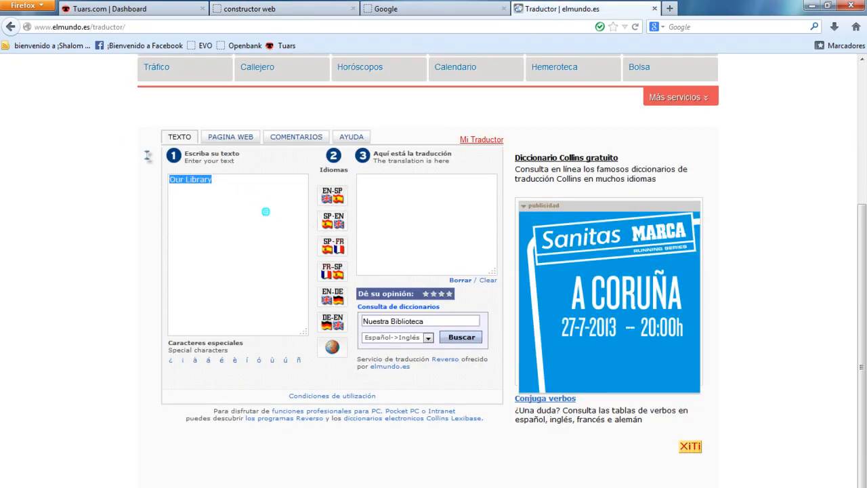
{"action": "type", "text": "Read More"}
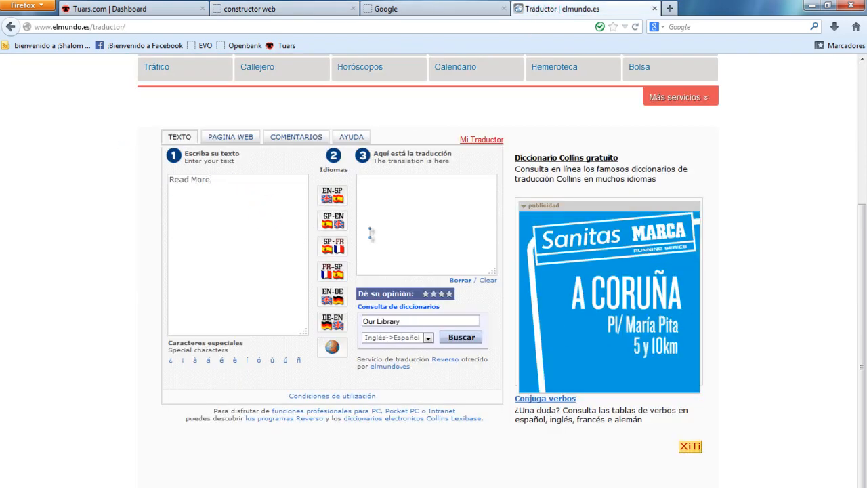
{"action": "left_click", "coordinate": [330, 196]}
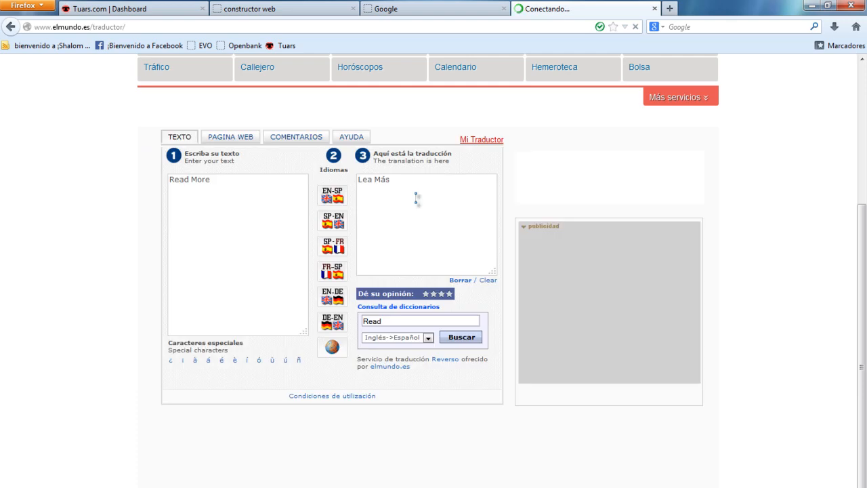
{"action": "triple_click", "coordinate": [416, 197]}
{"action": "left_click", "coordinate": [323, 197]}
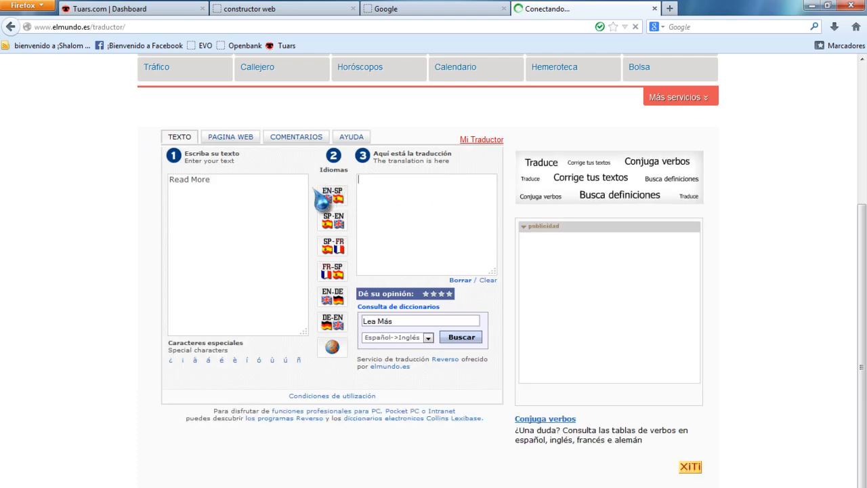
{"action": "left_click", "coordinate": [271, 9]}
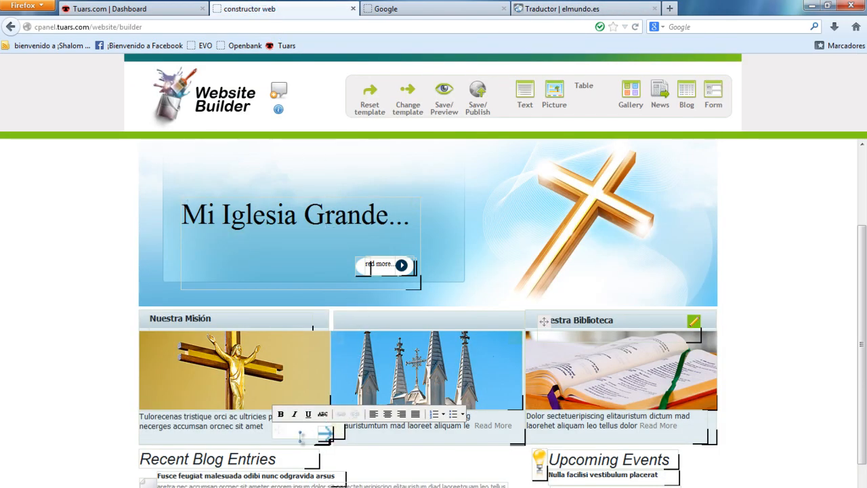
{"action": "left_click", "coordinate": [81, 444]}
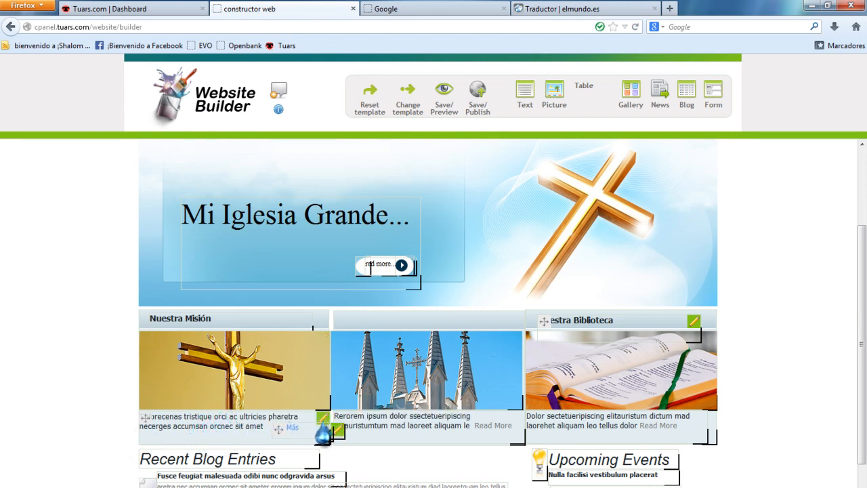
- Open the description paragraph under Nuestra Misión for text editing and cut its whole text for translation
{"action": "right_click", "coordinate": [329, 411]}
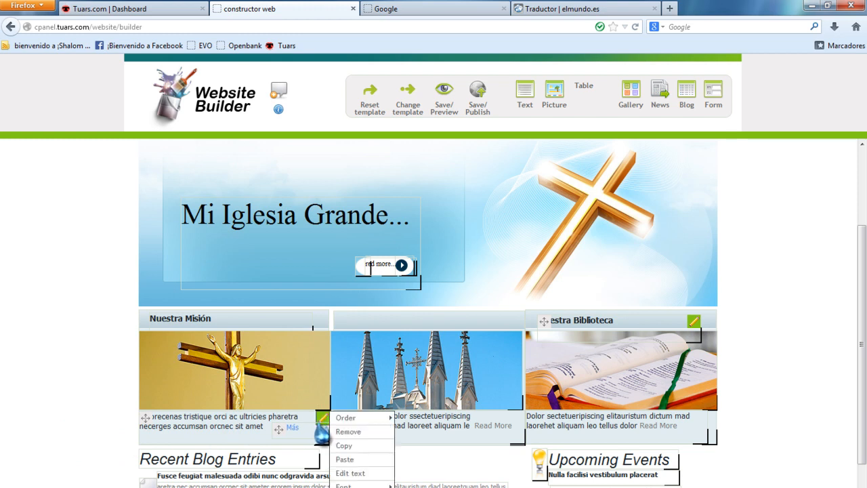
{"action": "left_click", "coordinate": [349, 472]}
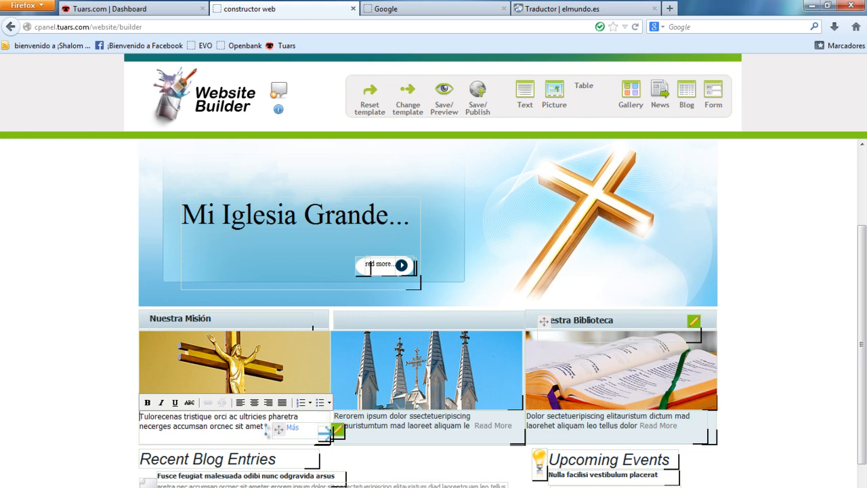
{"action": "left_click_drag", "start_coordinate": [264, 427], "coordinate": [127, 419]}
{"action": "key", "text": "ctrl+c"}
{"action": "key", "text": "BackSpace"}
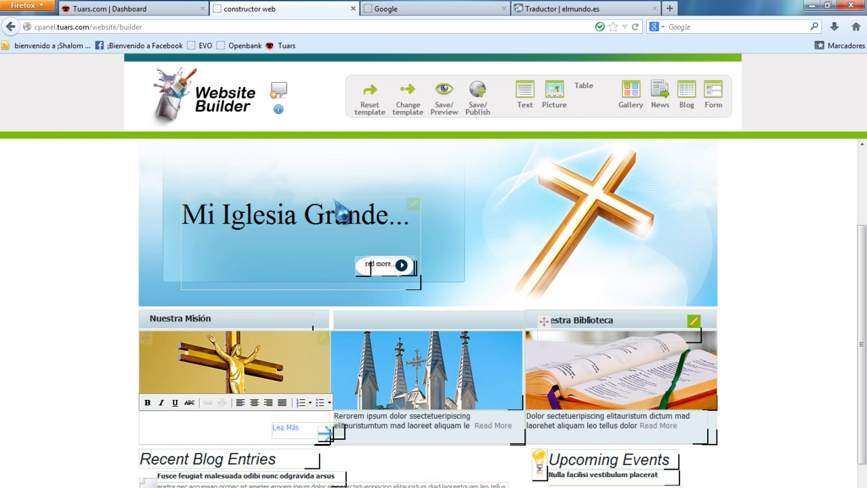
- Try to translate the cut paragraph from English to Spanish in the elmundo.es translator, and paste the original text back in the Website Builder
{"action": "left_click", "coordinate": [557, 12]}
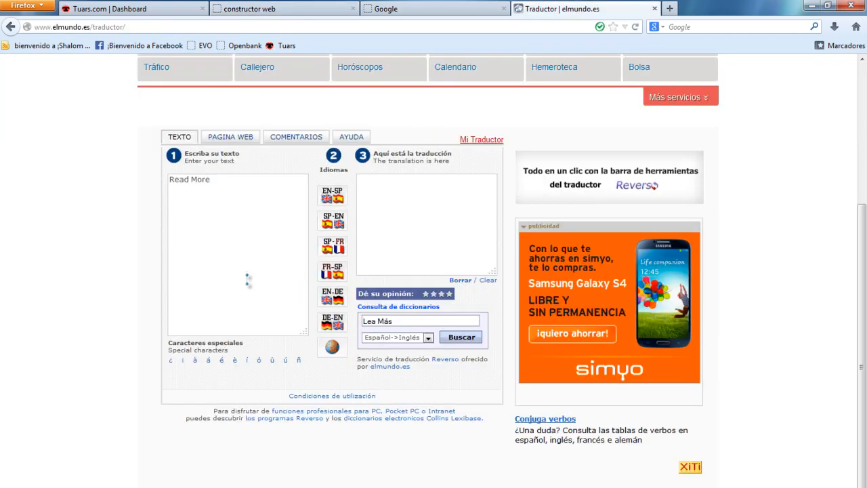
{"action": "left_click_drag", "start_coordinate": [236, 275], "coordinate": [141, 182]}
{"action": "key", "text": "ctrl+v"}
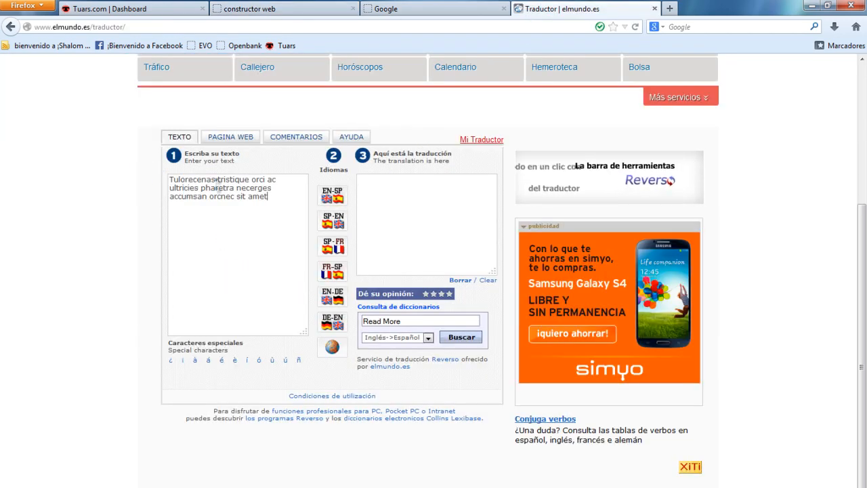
{"action": "left_click", "coordinate": [330, 196]}
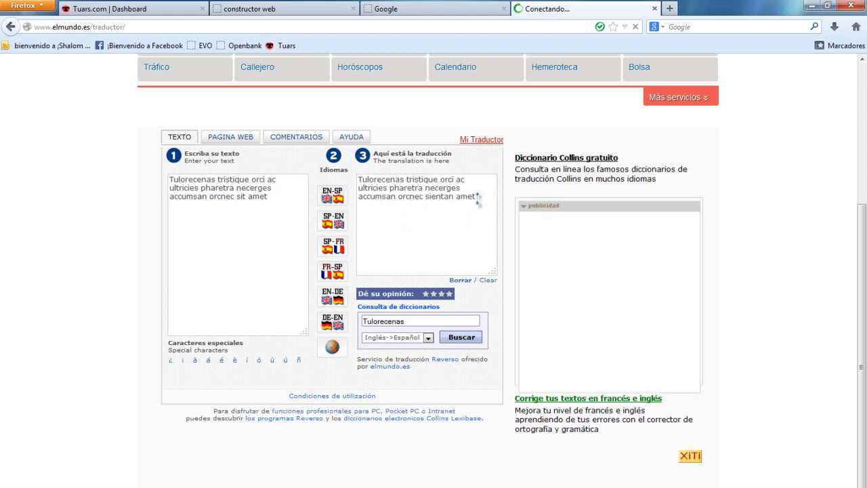
{"action": "left_click", "coordinate": [333, 201]}
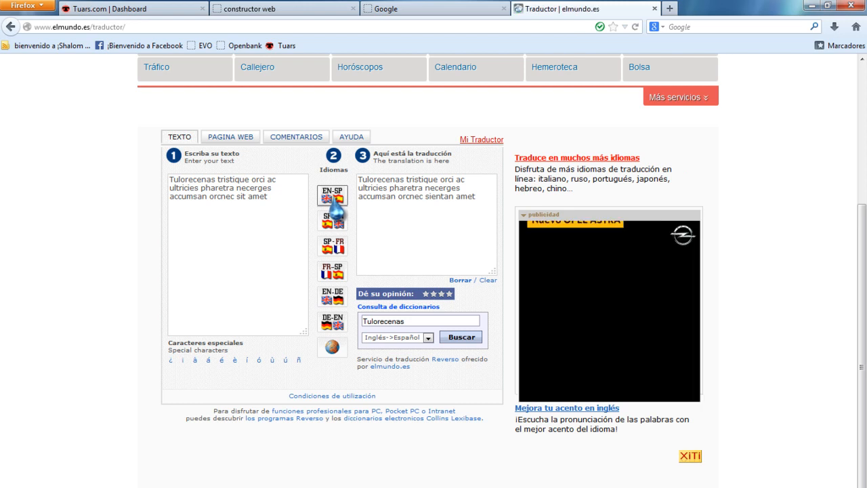
{"action": "left_click", "coordinate": [333, 197]}
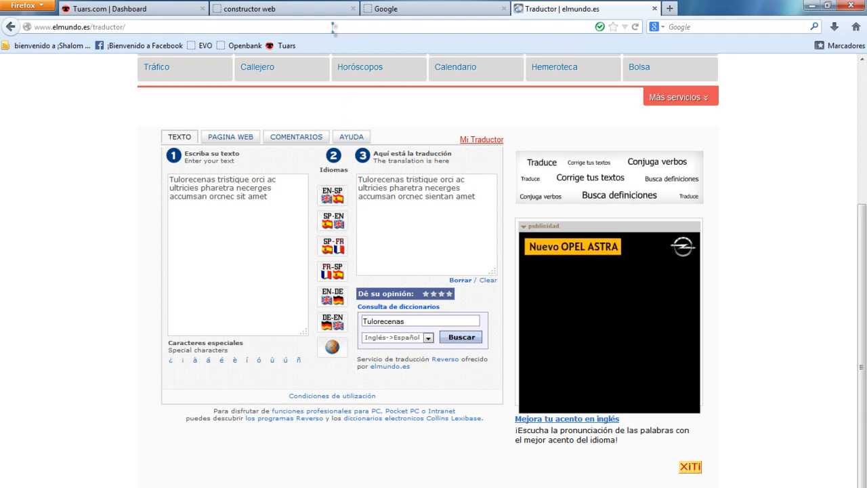
{"action": "left_click", "coordinate": [313, 10]}
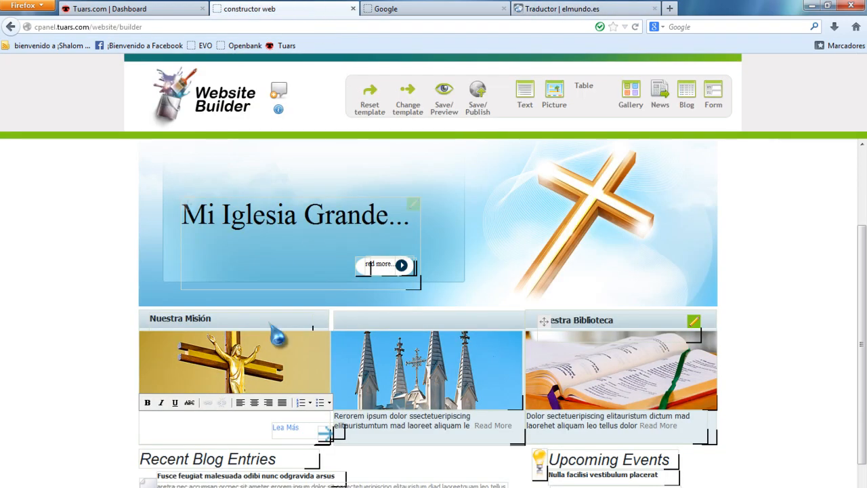
{"action": "key", "text": "ctrl+v"}
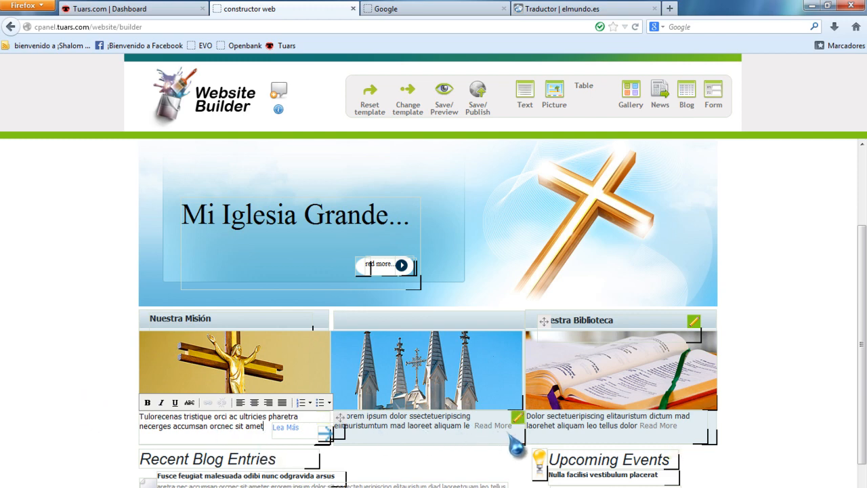
- Open the "Recent Blog Entries" heading for text editing and cut its text for translation
{"action": "scroll", "coordinate": [469, 463], "scroll_direction": "down", "scroll_amount": 3}
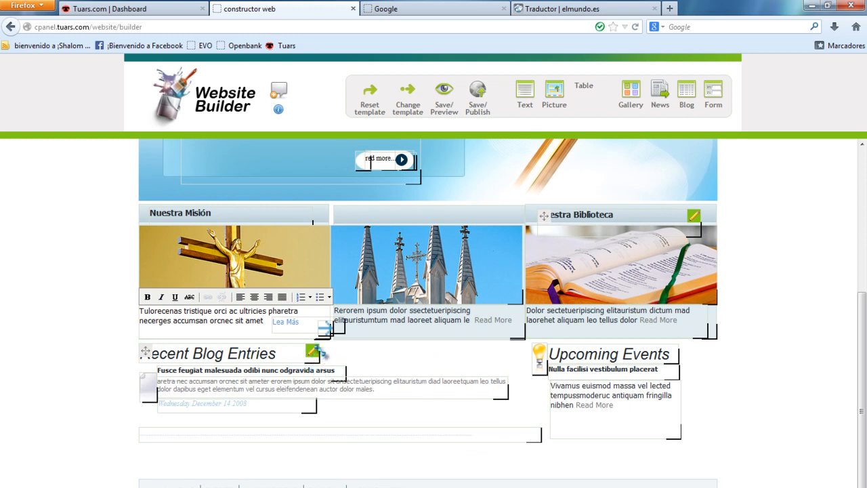
{"action": "left_click", "coordinate": [312, 351]}
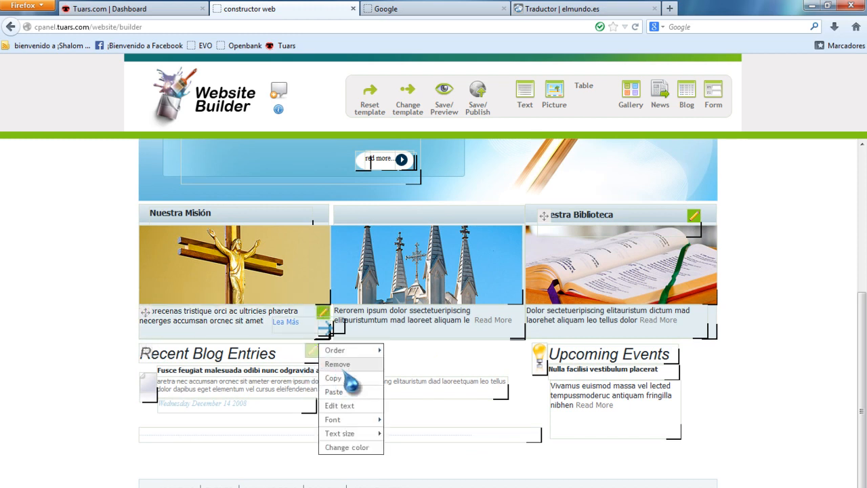
{"action": "left_click", "coordinate": [339, 407]}
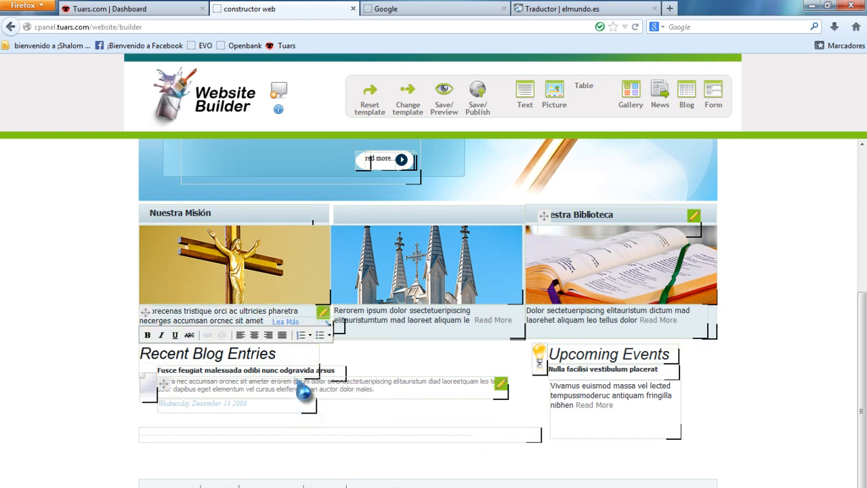
{"action": "left_click_drag", "start_coordinate": [293, 353], "coordinate": [125, 367]}
{"action": "key", "text": "ctrl+c"}
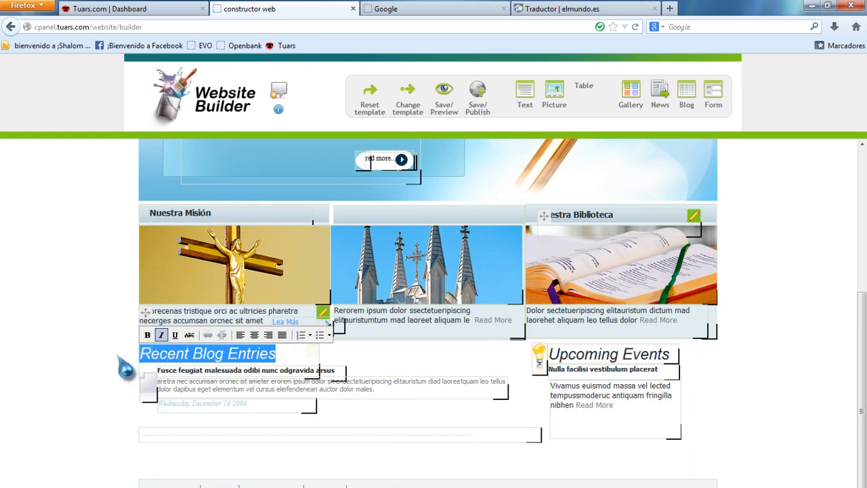
{"action": "key", "text": "BackSpace"}
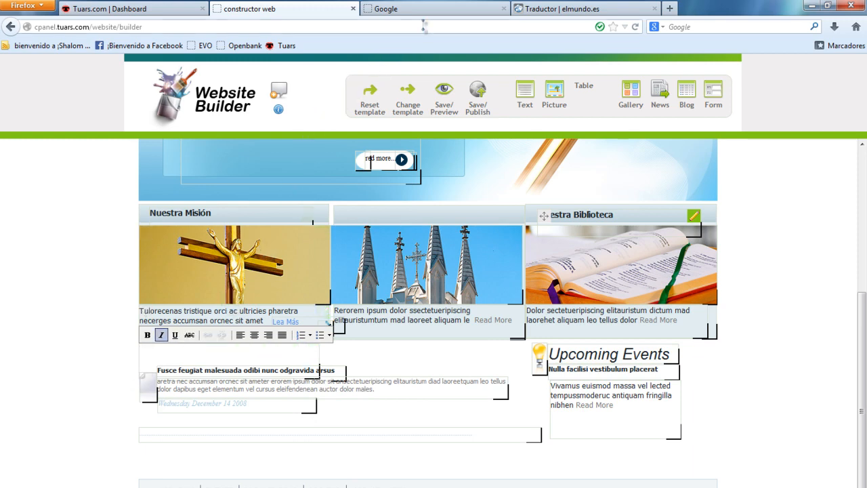
- Translate "Recent Blog Entries" to Spanish in the elmundo.es translator and insert "Entradas de Blog Recientes" in the emptied heading in the Website Builder
{"action": "left_click", "coordinate": [580, 9]}
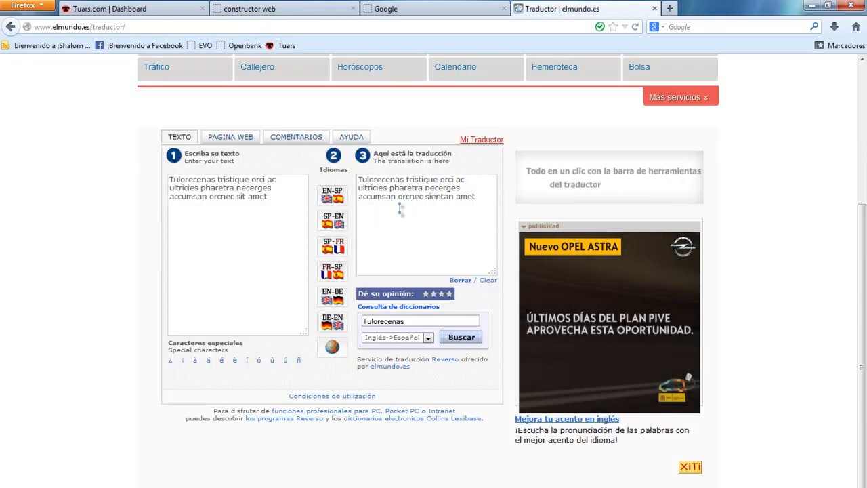
{"action": "left_click_drag", "start_coordinate": [275, 198], "coordinate": [166, 166]}
{"action": "key", "text": "ctrl+v"}
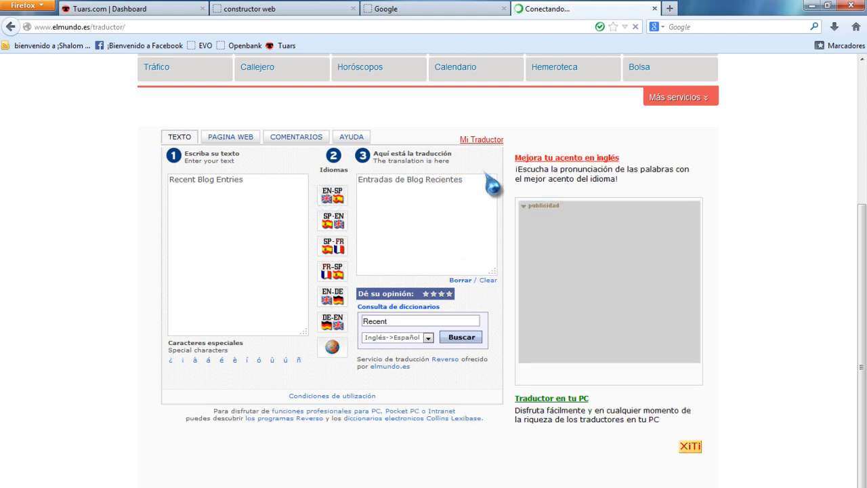
{"action": "left_click_drag", "start_coordinate": [477, 183], "coordinate": [359, 181]}
{"action": "key", "text": "ctrl+x"}
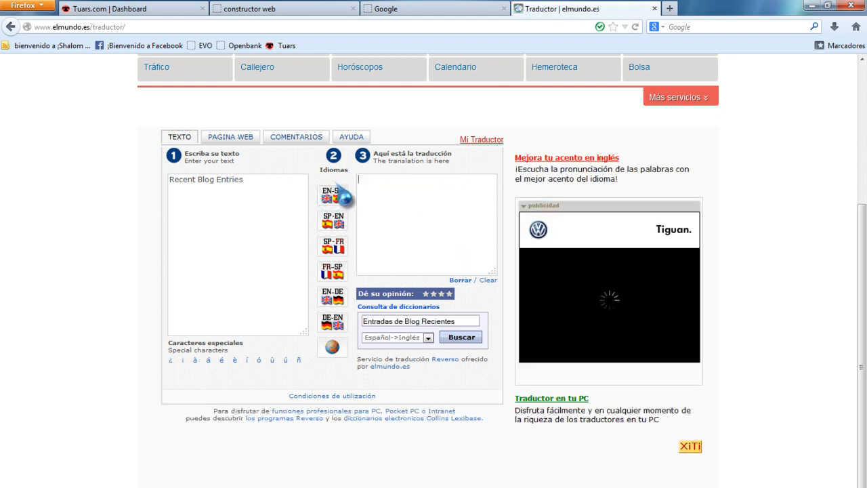
{"action": "left_click", "coordinate": [325, 9]}
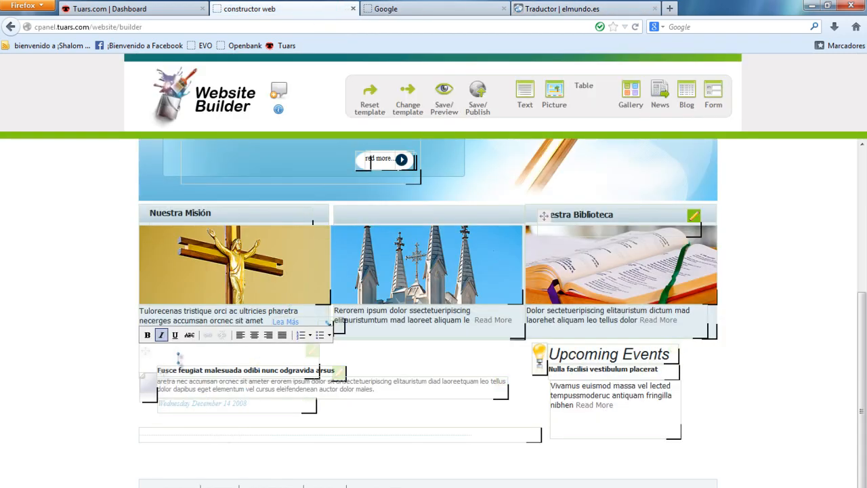
{"action": "key", "text": "ctrl+v"}
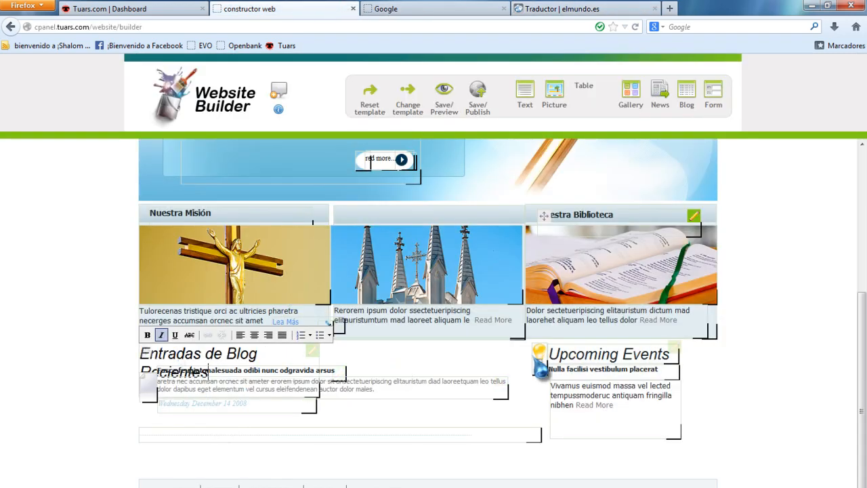
{"action": "left_click", "coordinate": [612, 366]}
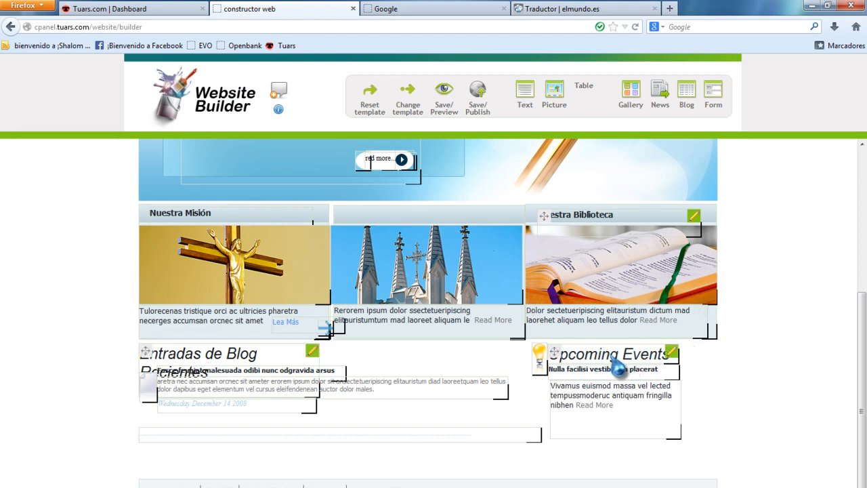
- Open the "Upcoming Events" heading for text editing and cut its text for translation
{"action": "right_click", "coordinate": [669, 357]}
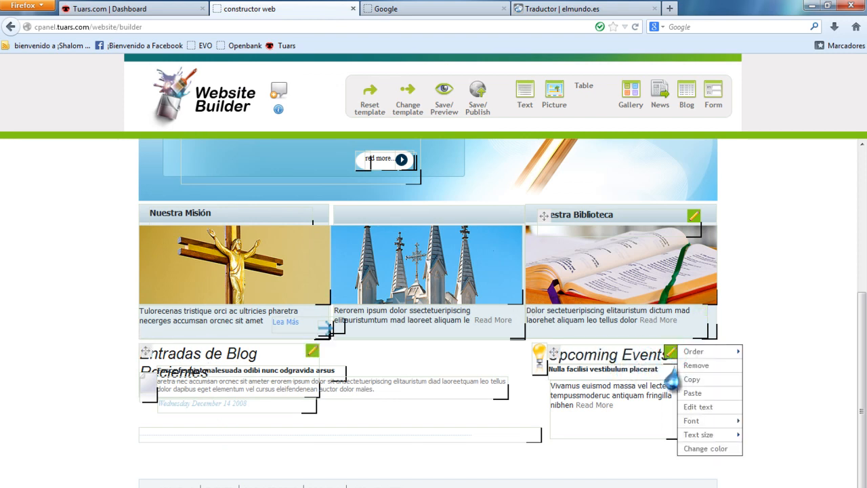
{"action": "left_click", "coordinate": [698, 406]}
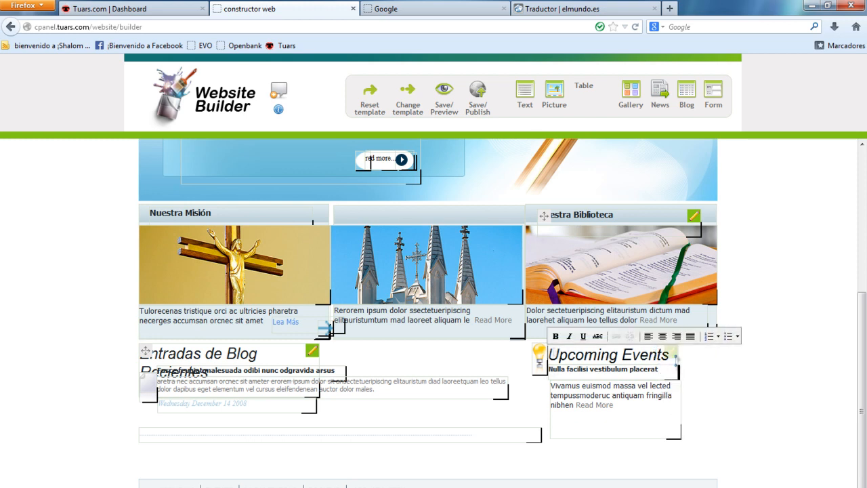
{"action": "left_click_drag", "start_coordinate": [665, 356], "coordinate": [522, 377]}
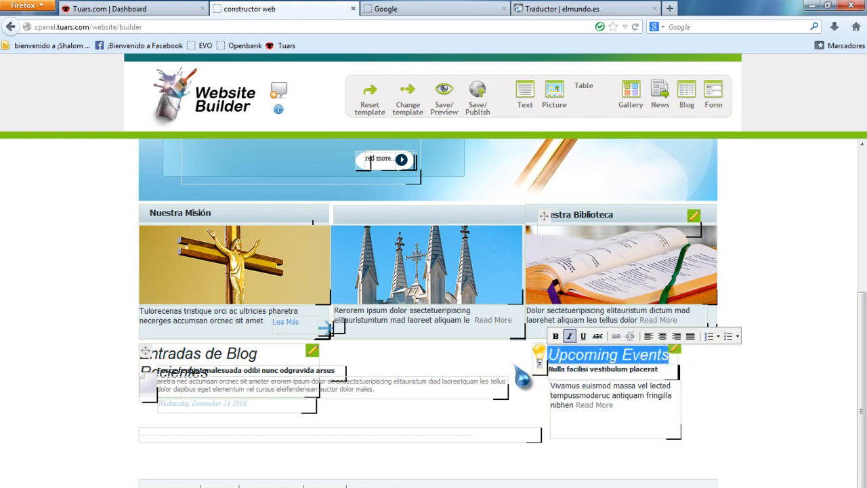
- Translate "Upcoming Events" from English to Spanish in the elmundo.es translator and insert "Acontecimientos Próximos" as the heading in the Website Builder
{"action": "left_click", "coordinate": [583, 9]}
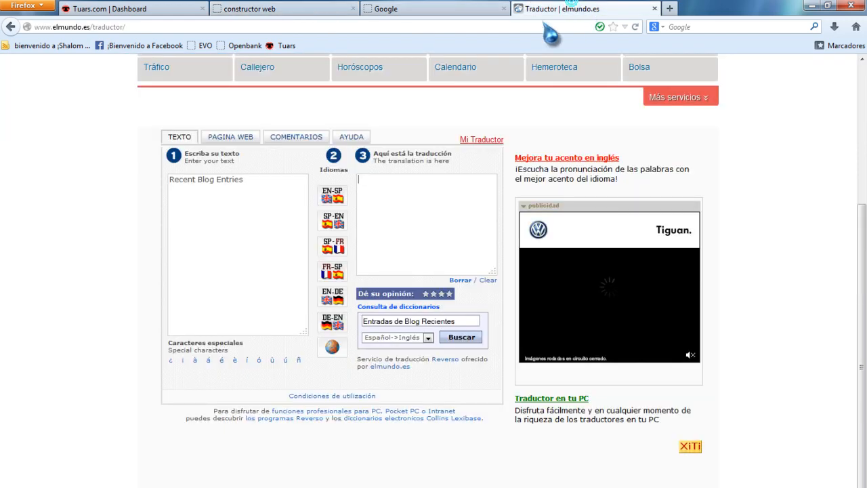
{"action": "left_click_drag", "start_coordinate": [242, 182], "coordinate": [164, 181]}
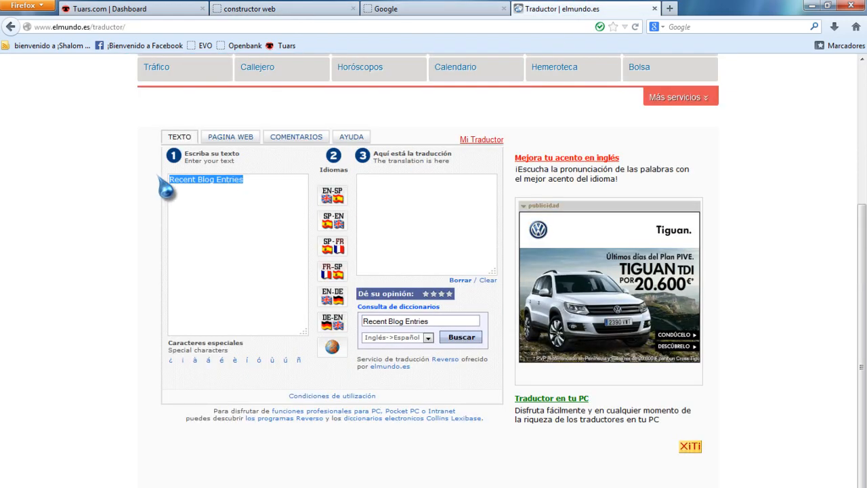
{"action": "key", "text": "ctrl+v"}
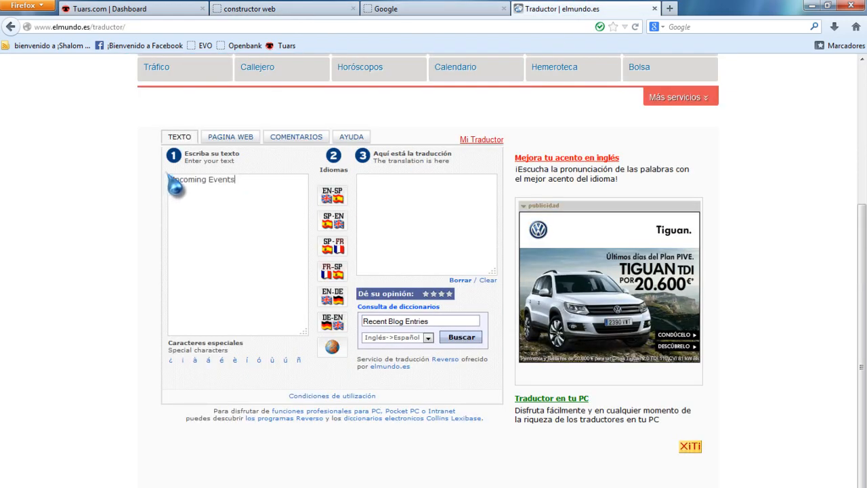
{"action": "left_click", "coordinate": [335, 200]}
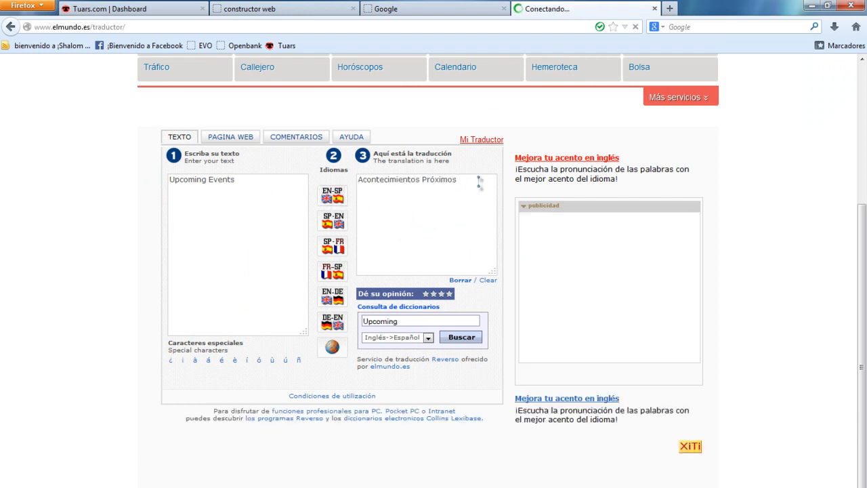
{"action": "left_click_drag", "start_coordinate": [415, 193], "coordinate": [366, 197]}
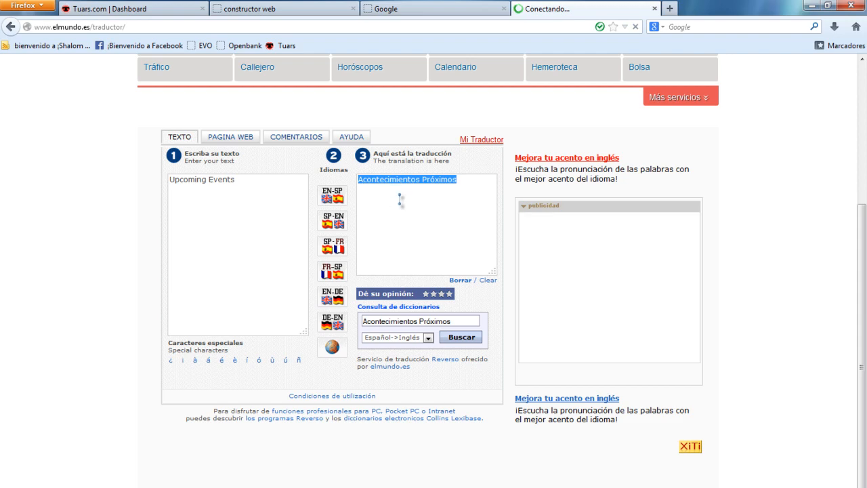
{"action": "key", "text": "ctrl+x"}
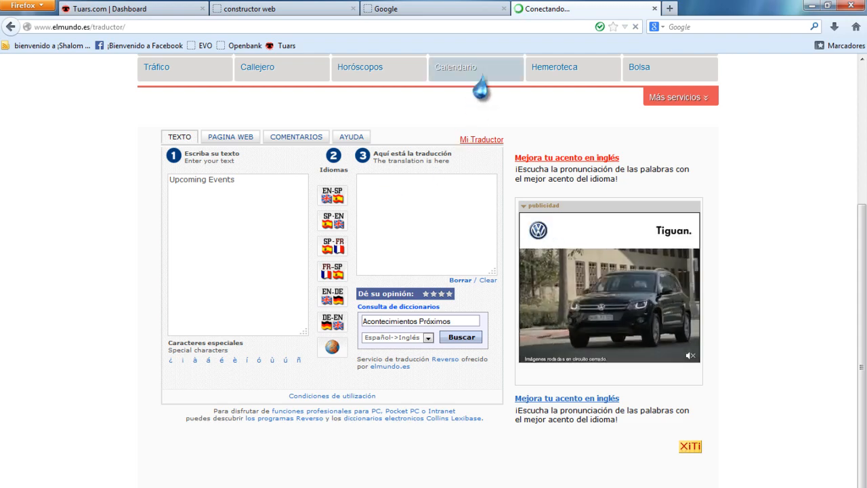
{"action": "left_click", "coordinate": [295, 12]}
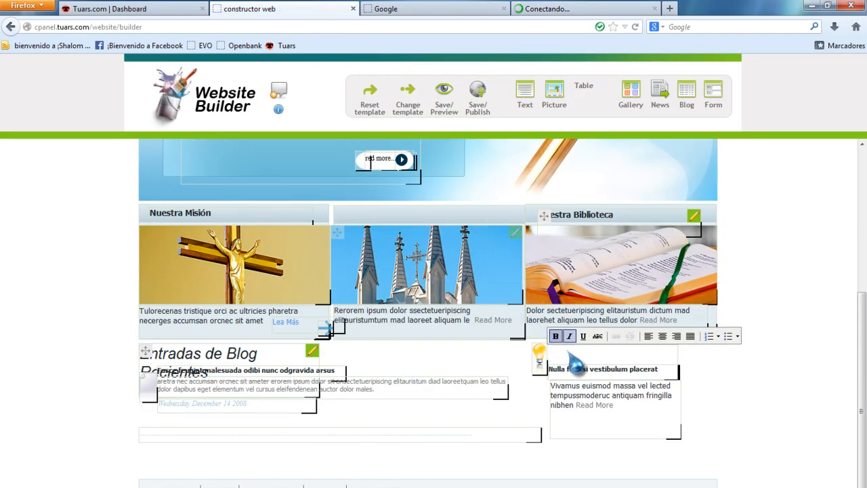
{"action": "key", "text": "ctrl+v"}
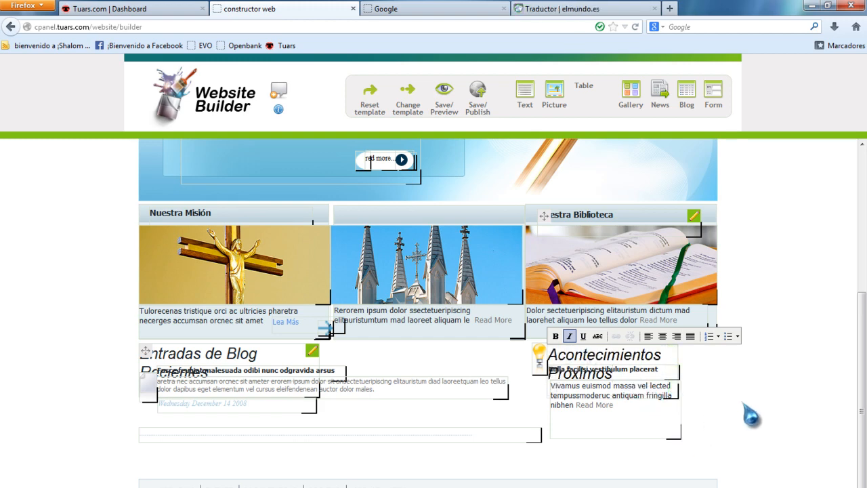
- Save and preview the site, closing the unused Google page and examining the headings and text layout down the previewed page
{"action": "scroll", "coordinate": [751, 419], "scroll_direction": "up", "scroll_amount": 2}
{"action": "scroll", "coordinate": [750, 404], "scroll_direction": "up", "scroll_amount": 4}
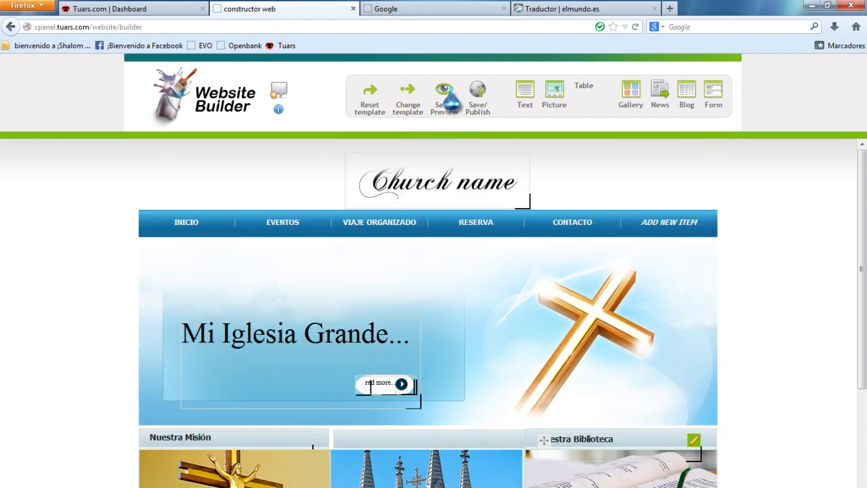
{"action": "left_click", "coordinate": [445, 92]}
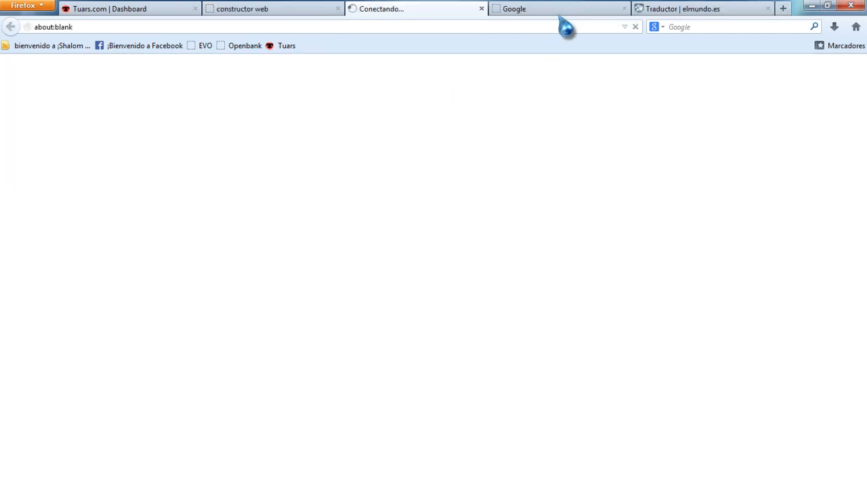
{"action": "left_click", "coordinate": [624, 8]}
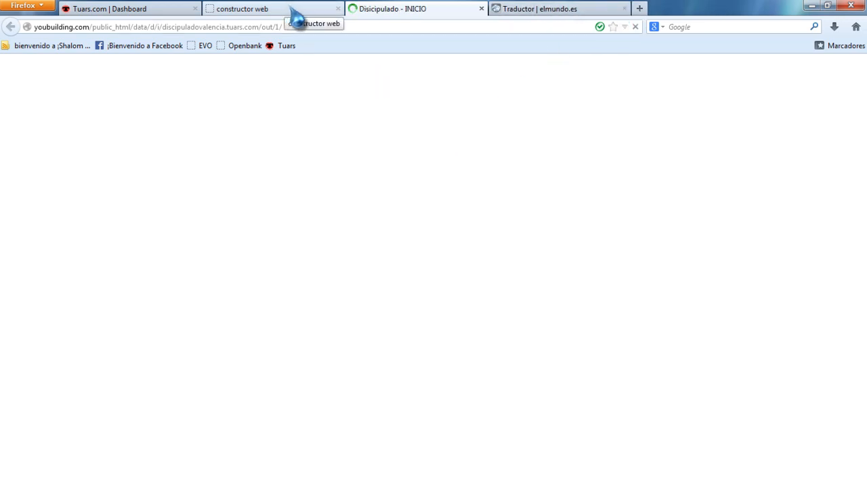
{"action": "scroll", "coordinate": [89, 243], "scroll_direction": "down", "scroll_amount": 2}
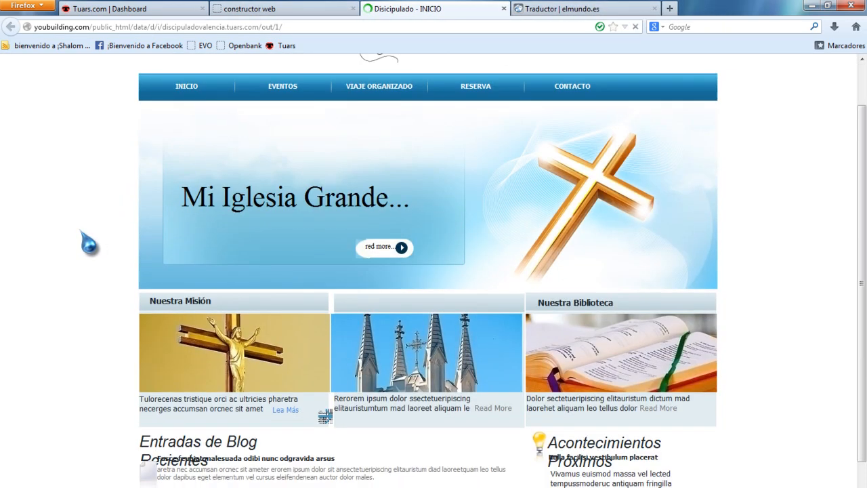
{"action": "scroll", "coordinate": [89, 243], "scroll_direction": "down", "scroll_amount": 3}
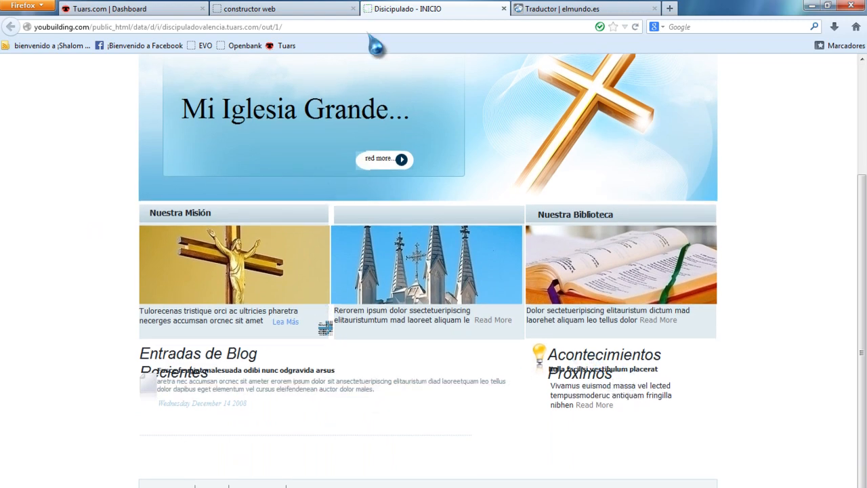
- Back in the Website Builder, move the titles and paragraphs under "Entradas de Blog Recientes" and "Acontecimientos Próximos" down, away from the headings
{"action": "left_click", "coordinate": [317, 10]}
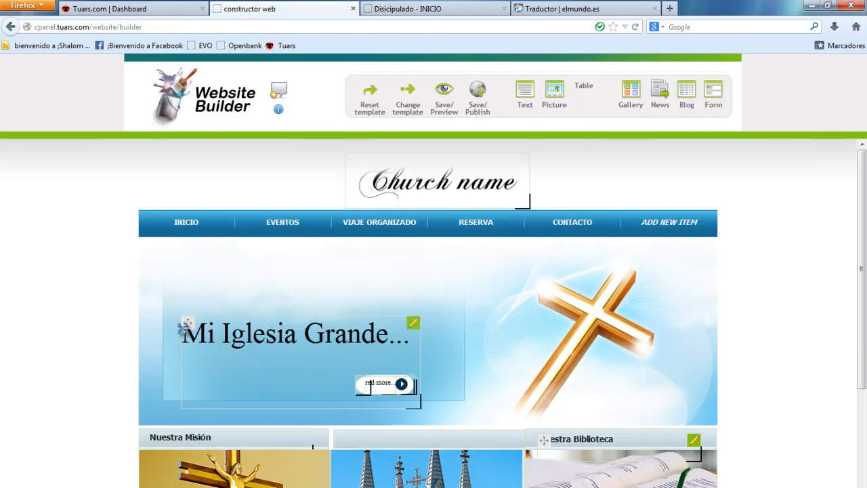
{"action": "scroll", "coordinate": [96, 345], "scroll_direction": "down", "scroll_amount": 6}
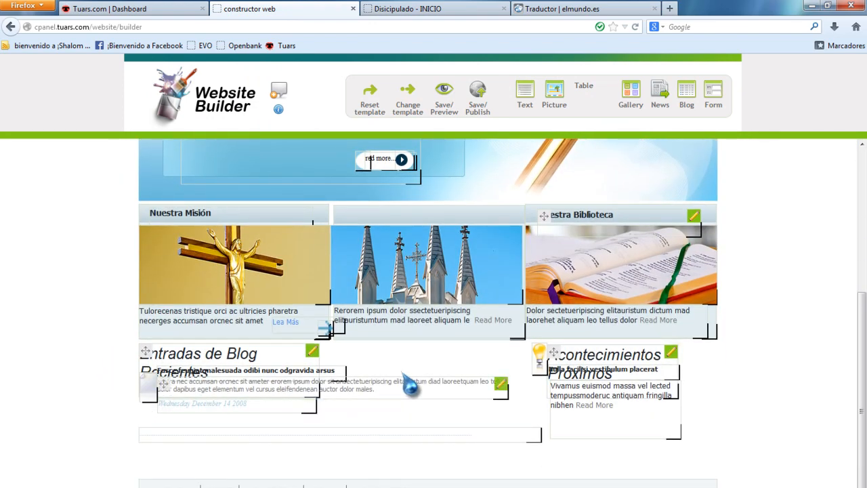
{"action": "mouse_move", "coordinate": [410, 378]}
{"action": "left_mouse_down"}
{"action": "mouse_move", "coordinate": [419, 404]}
{"action": "mouse_move", "coordinate": [339, 383]}
{"action": "left_mouse_up"}
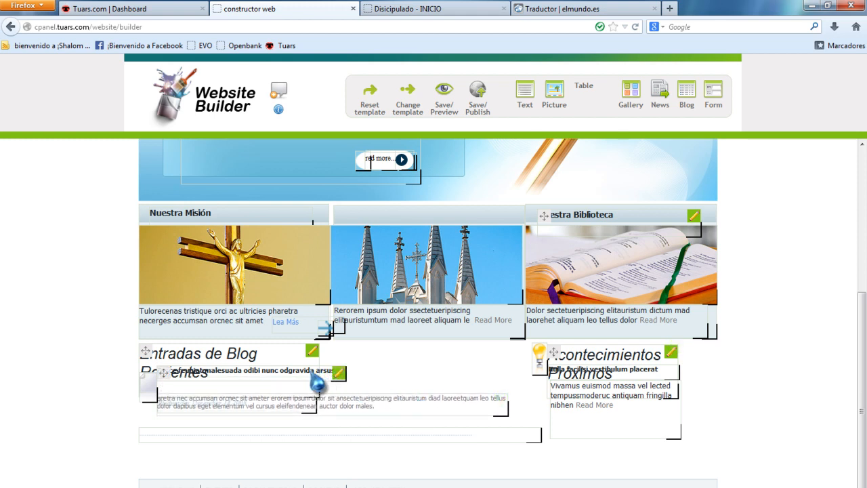
{"action": "left_click_drag", "start_coordinate": [273, 371], "coordinate": [279, 392]}
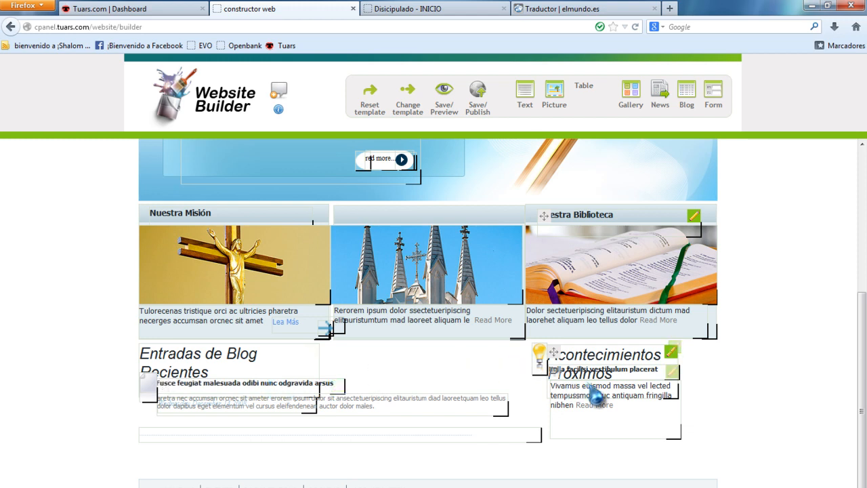
{"action": "left_click_drag", "start_coordinate": [633, 396], "coordinate": [629, 420]}
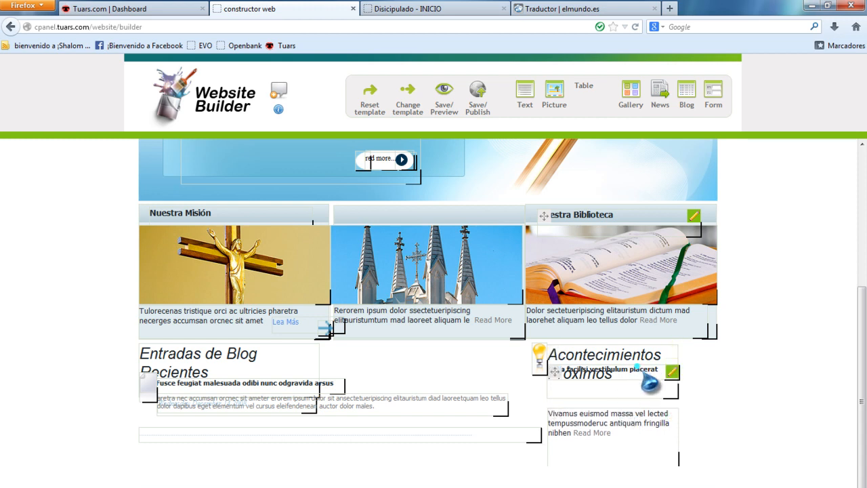
{"action": "mouse_move", "coordinate": [649, 383]}
{"action": "left_mouse_down"}
{"action": "mouse_move", "coordinate": [643, 406]}
{"action": "mouse_move", "coordinate": [672, 398]}
{"action": "mouse_move", "coordinate": [650, 400]}
{"action": "left_mouse_up"}
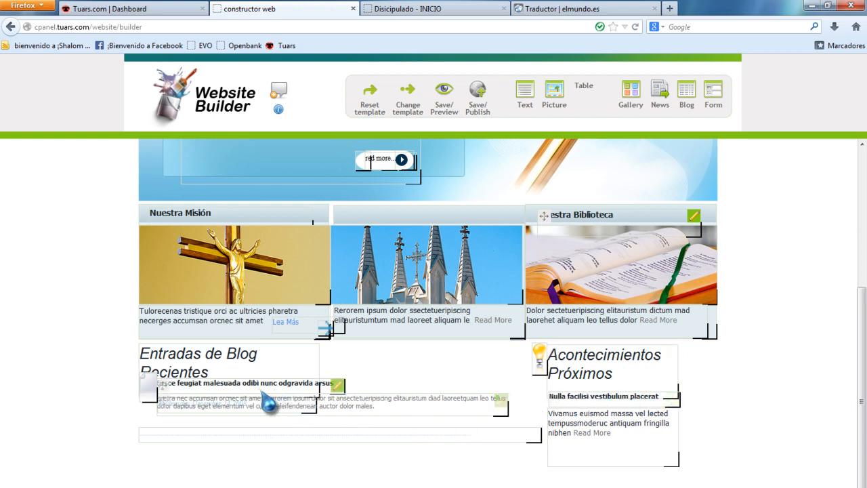
- Space out the blog entry by moving its divider line, description, title and date further down below the heading
{"action": "left_click_drag", "start_coordinate": [359, 434], "coordinate": [358, 454]}
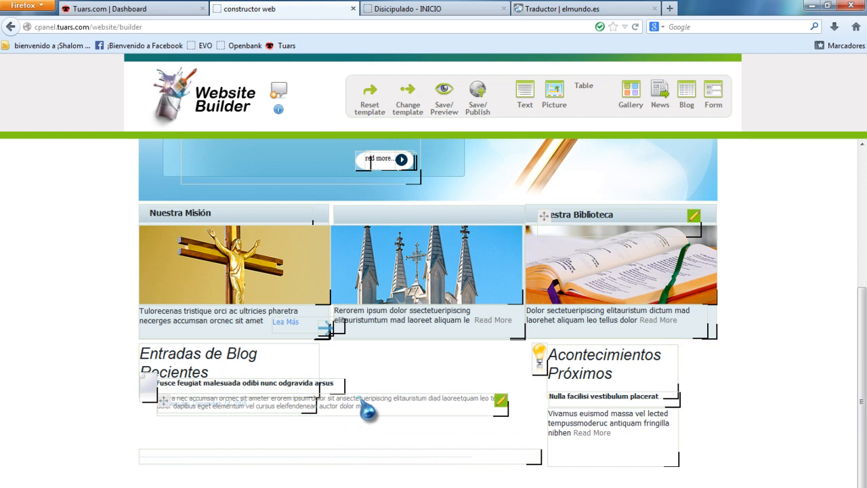
{"action": "mouse_move", "coordinate": [366, 409]}
{"action": "left_mouse_down"}
{"action": "mouse_move", "coordinate": [347, 422]}
{"action": "mouse_move", "coordinate": [347, 440]}
{"action": "left_mouse_up"}
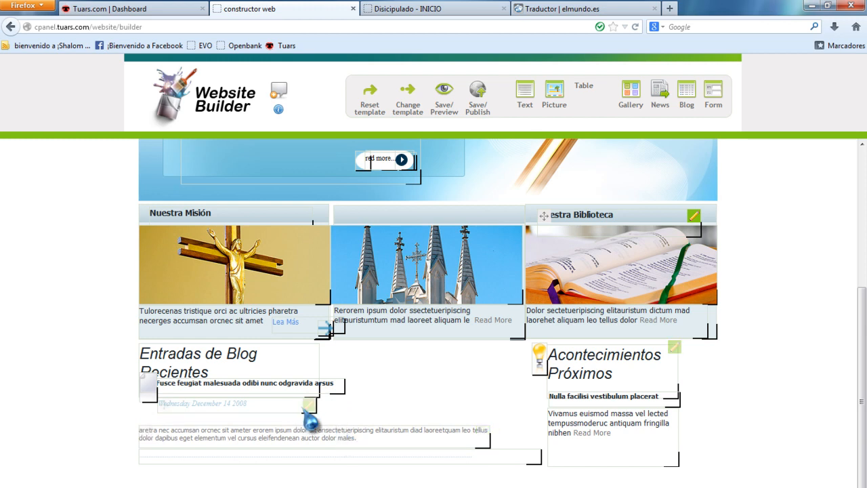
{"action": "mouse_move", "coordinate": [299, 409]}
{"action": "left_mouse_down"}
{"action": "mouse_move", "coordinate": [293, 421]}
{"action": "mouse_move", "coordinate": [292, 405]}
{"action": "left_mouse_up"}
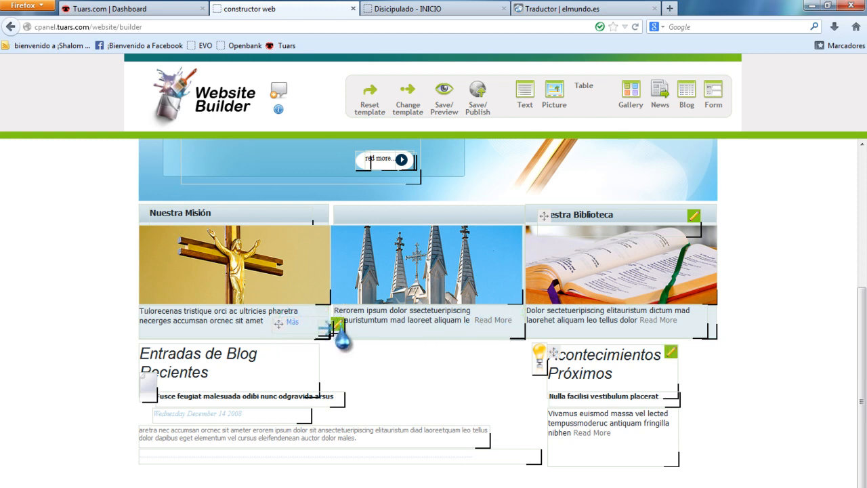
{"action": "right_click", "coordinate": [338, 327]}
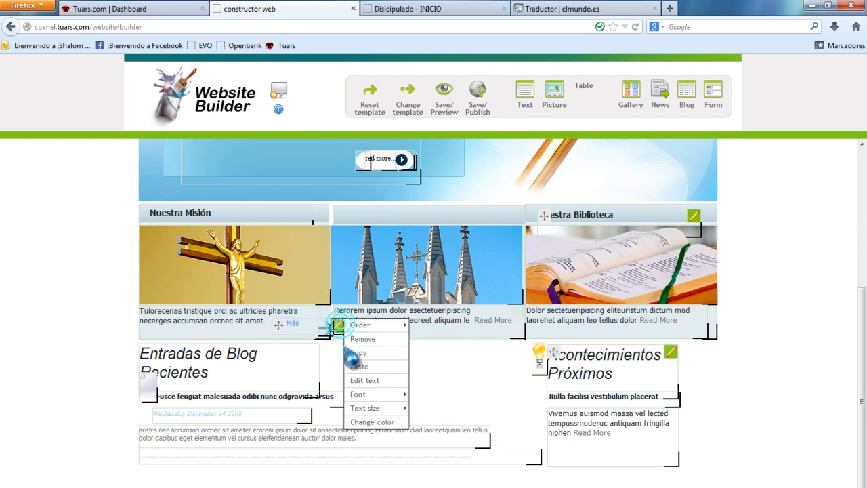
{"action": "left_click", "coordinate": [365, 380]}
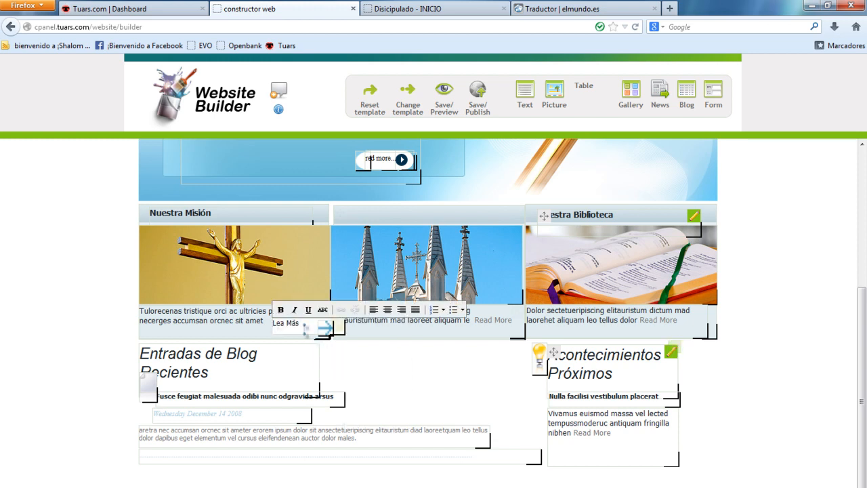
{"action": "left_click_drag", "start_coordinate": [285, 326], "coordinate": [260, 347]}
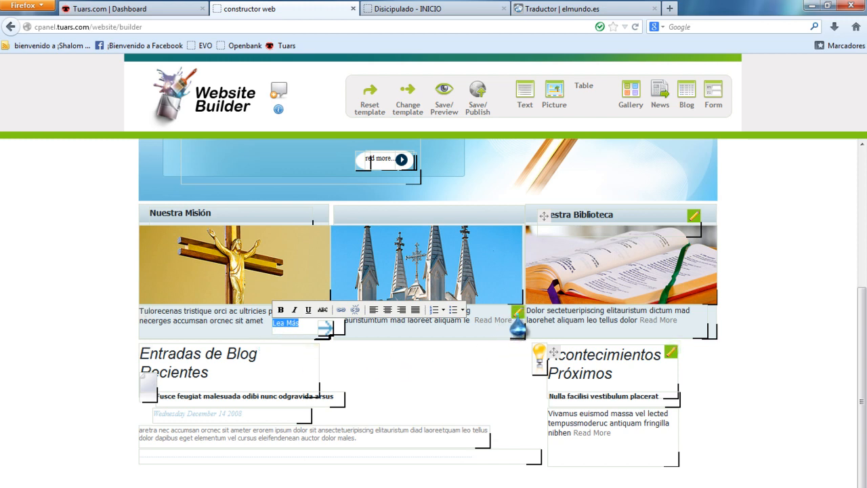
{"action": "right_click", "coordinate": [522, 309]}
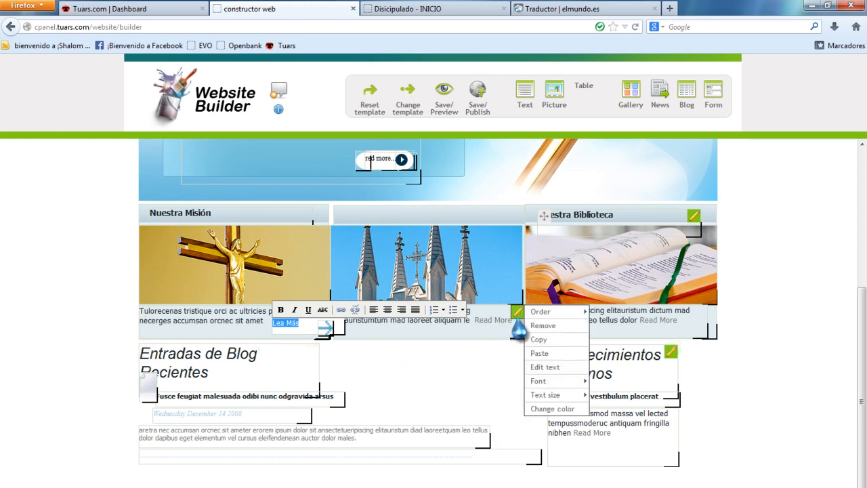
{"action": "left_click", "coordinate": [535, 367]}
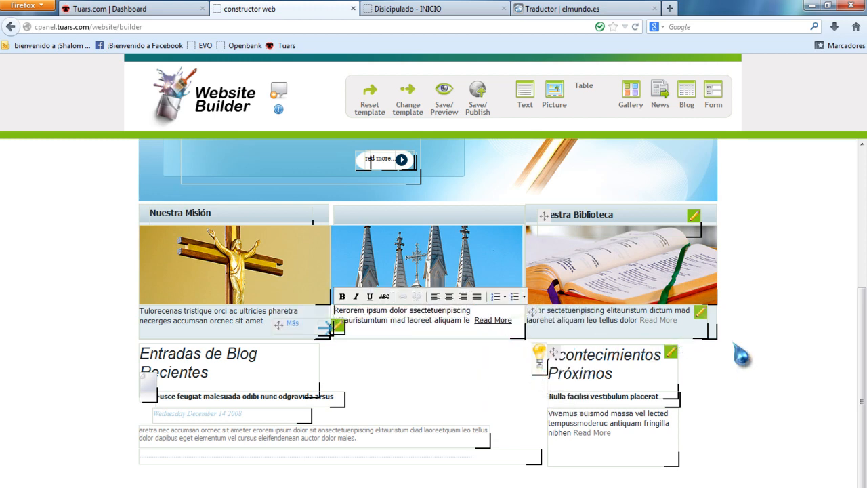
{"action": "left_click", "coordinate": [676, 331]}
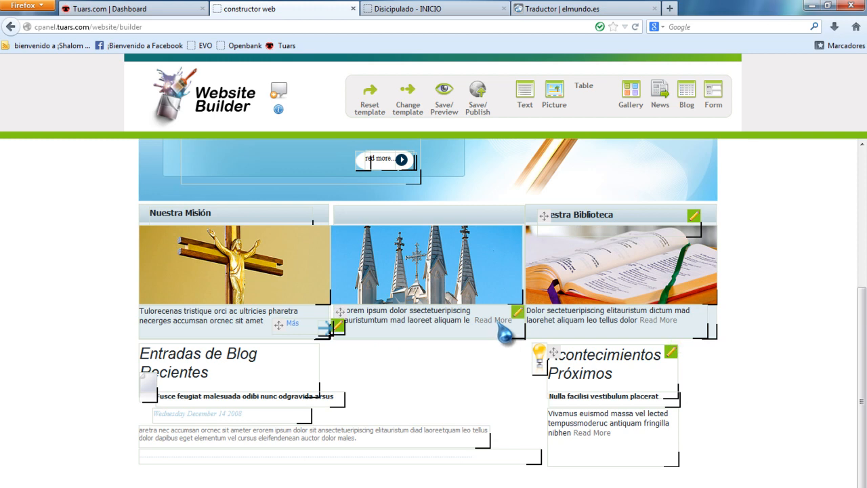
{"action": "left_click", "coordinate": [519, 311]}
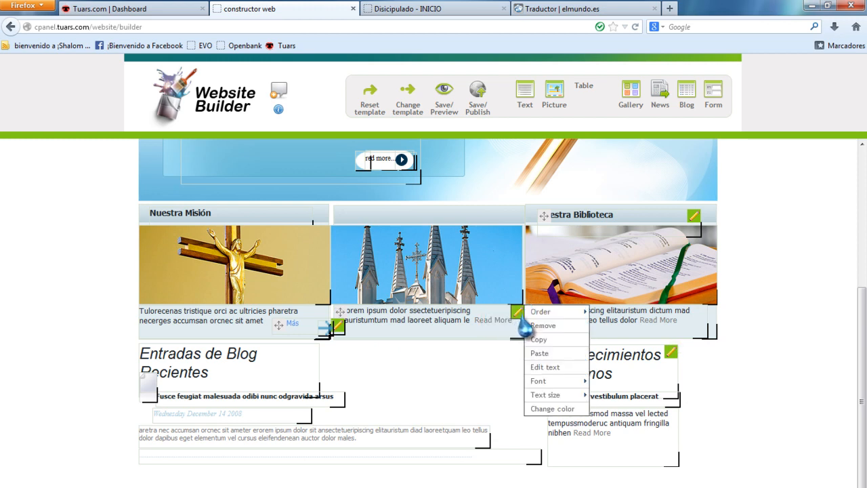
{"action": "left_click", "coordinate": [535, 367]}
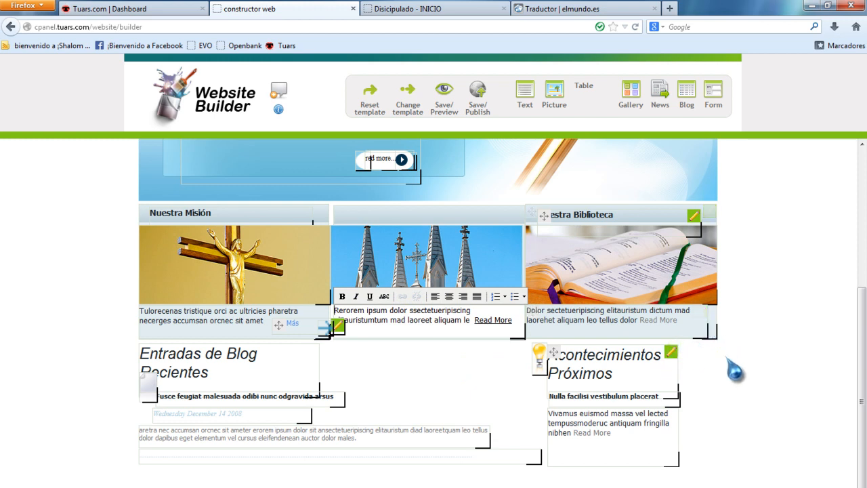
{"action": "left_click", "coordinate": [778, 348]}
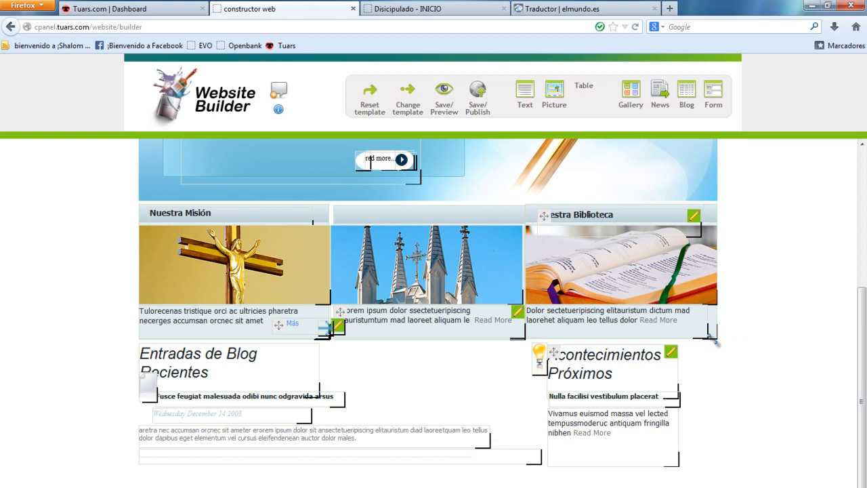
- Slightly resize the panel below the "Nuestra Biblioteca" picture and move its description text down out of the panel
{"action": "mouse_move", "coordinate": [711, 338]}
{"action": "left_mouse_down"}
{"action": "mouse_move", "coordinate": [721, 329]}
{"action": "mouse_move", "coordinate": [727, 350]}
{"action": "mouse_move", "coordinate": [720, 320]}
{"action": "mouse_move", "coordinate": [710, 339]}
{"action": "left_mouse_up"}
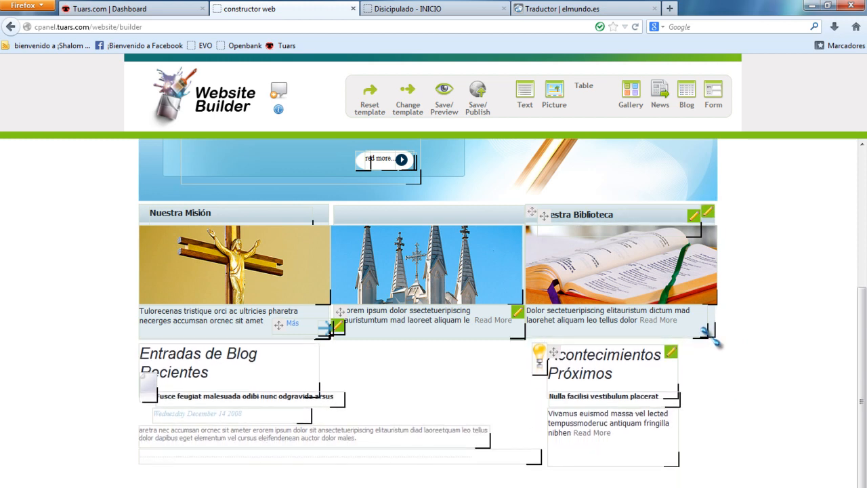
{"action": "left_click_drag", "start_coordinate": [710, 338], "coordinate": [709, 336]}
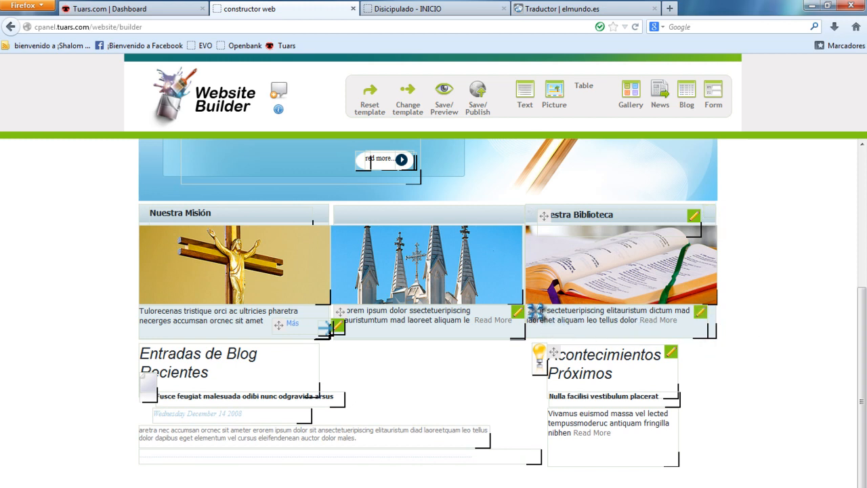
{"action": "left_click_drag", "start_coordinate": [530, 312], "coordinate": [691, 378]}
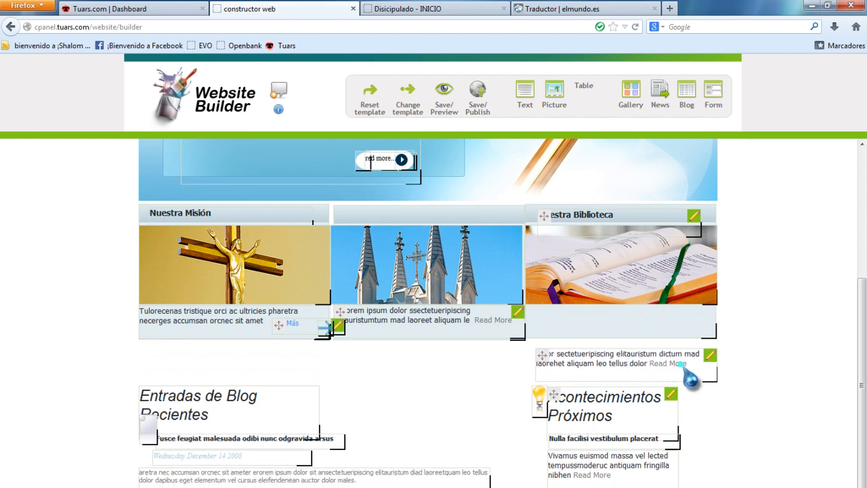
{"action": "right_click", "coordinate": [697, 366]}
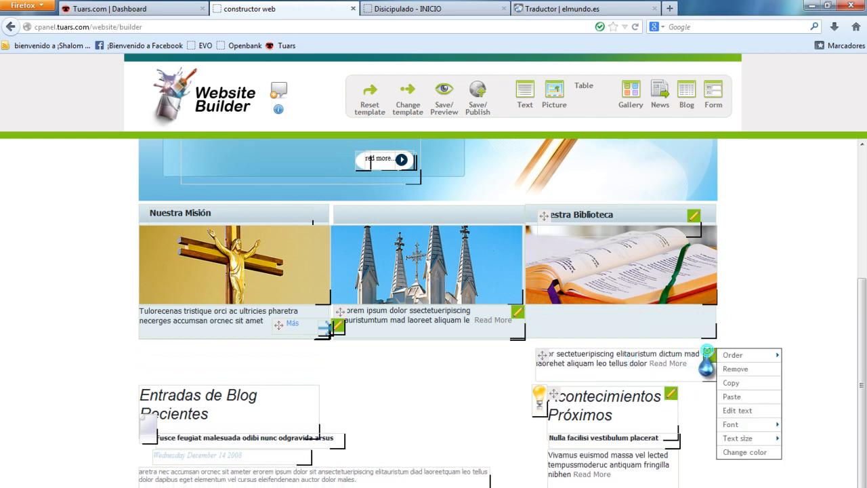
{"action": "left_click", "coordinate": [743, 411]}
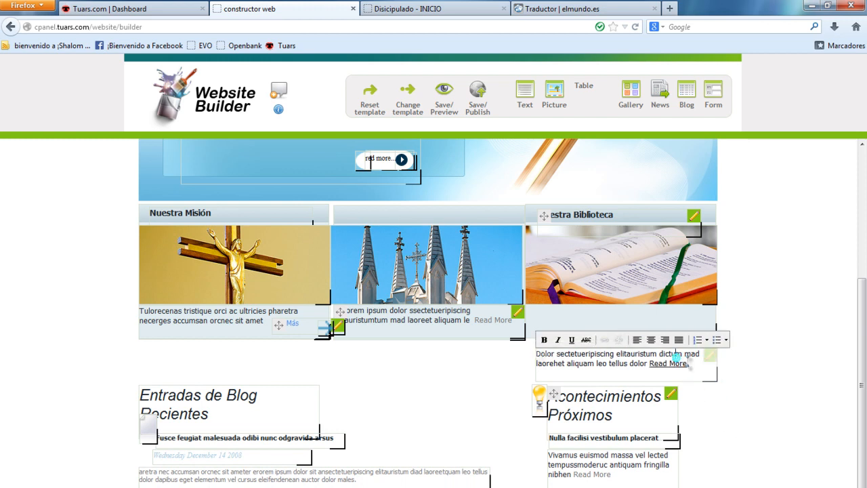
{"action": "right_click", "coordinate": [711, 354]}
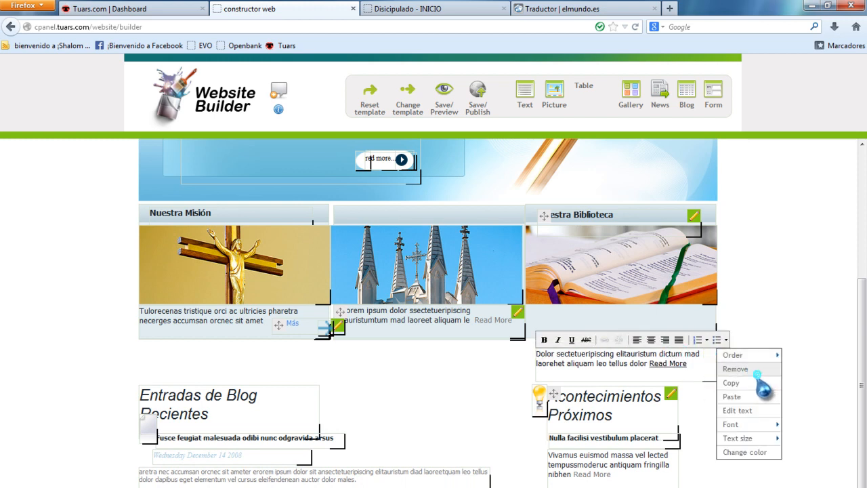
{"action": "left_click", "coordinate": [780, 288]}
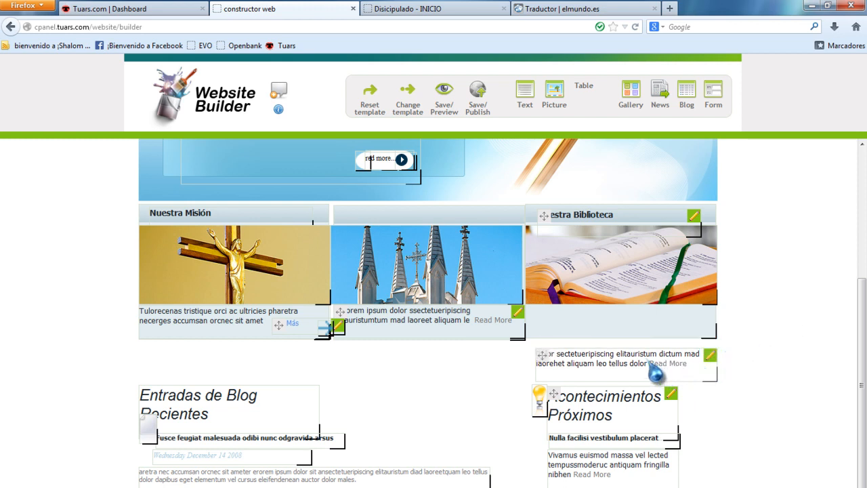
- Move the description back into the panel under the "Nuestra Biblioteca" picture and shift the "Lea Más" link slightly left
{"action": "left_click_drag", "start_coordinate": [650, 364], "coordinate": [643, 328]}
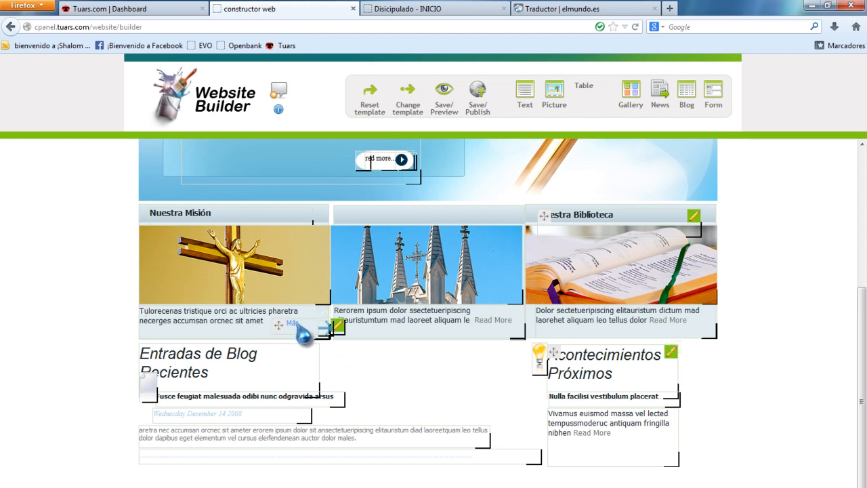
{"action": "mouse_move", "coordinate": [278, 325]}
{"action": "left_mouse_down"}
{"action": "mouse_move", "coordinate": [266, 330]}
{"action": "mouse_move", "coordinate": [306, 333]}
{"action": "mouse_move", "coordinate": [291, 330]}
{"action": "mouse_move", "coordinate": [287, 346]}
{"action": "mouse_move", "coordinate": [264, 326]}
{"action": "left_mouse_up"}
- Save and preview the site, examining the column texts, the "Lea Más" link and the headings down the page
{"action": "left_click", "coordinate": [444, 95]}
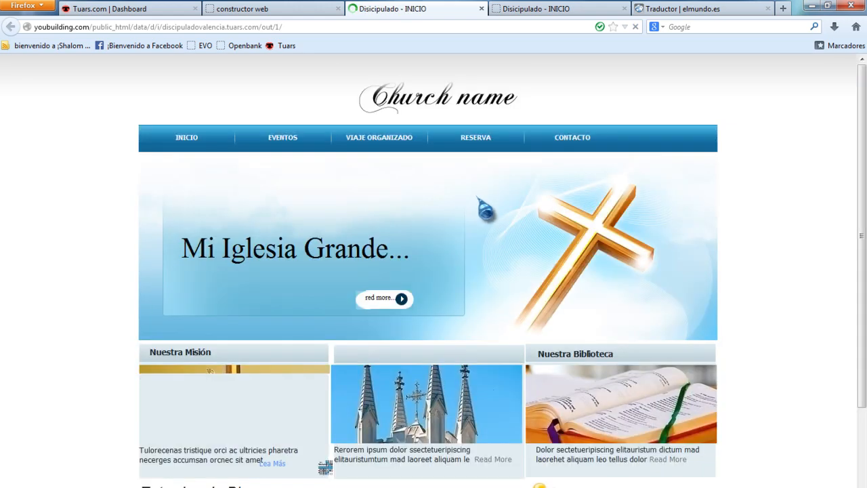
{"action": "scroll", "coordinate": [474, 224], "scroll_direction": "down", "scroll_amount": 5}
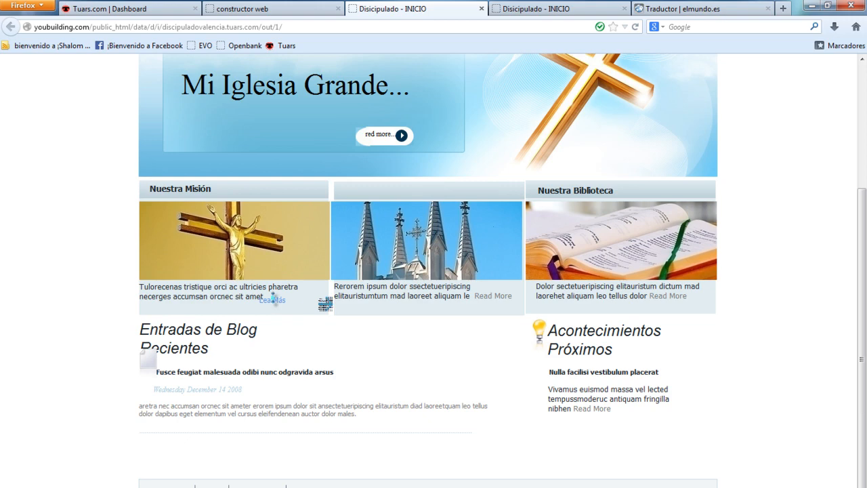
{"action": "scroll", "coordinate": [389, 339], "scroll_direction": "up", "scroll_amount": 3}
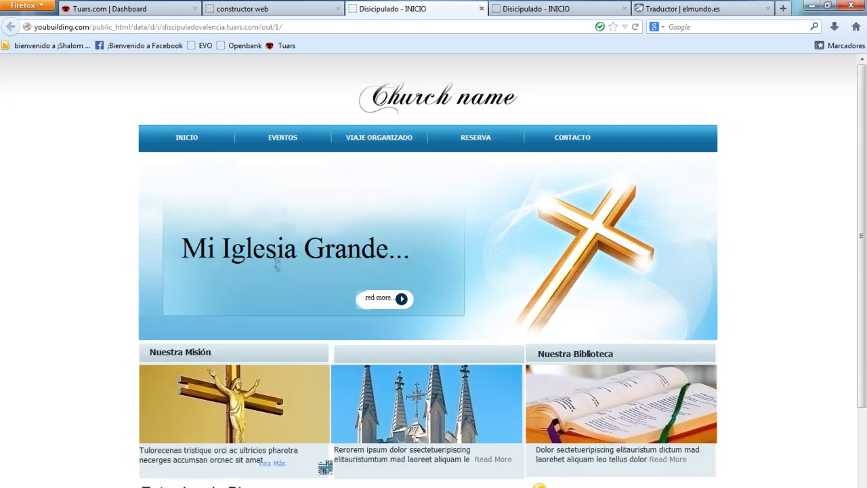
- Back in the Website Builder, format the "Entradas de Blog Recientes" heading as a bulleted list item of the Circle type
{"action": "left_click", "coordinate": [298, 11]}
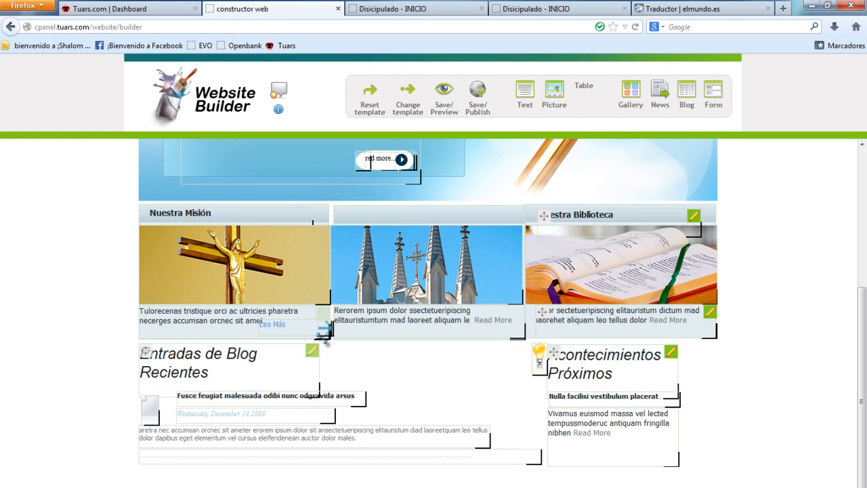
{"action": "right_click", "coordinate": [318, 343]}
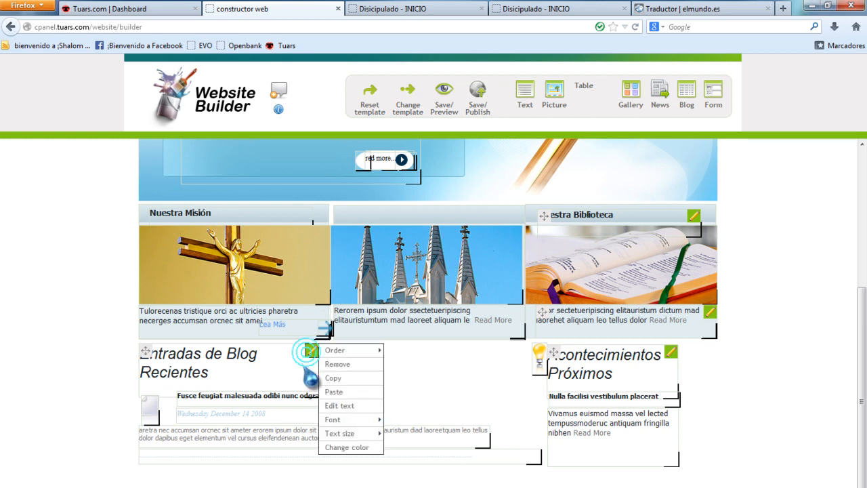
{"action": "left_click", "coordinate": [332, 405]}
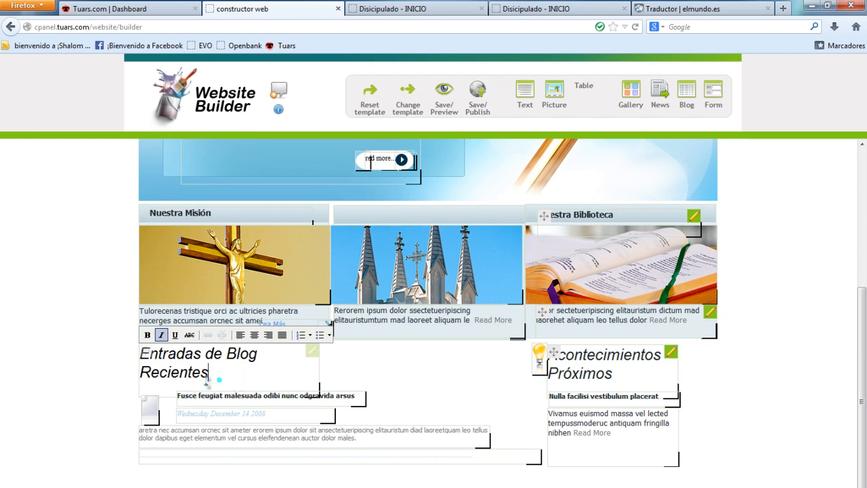
{"action": "left_click_drag", "start_coordinate": [208, 374], "coordinate": [140, 364]}
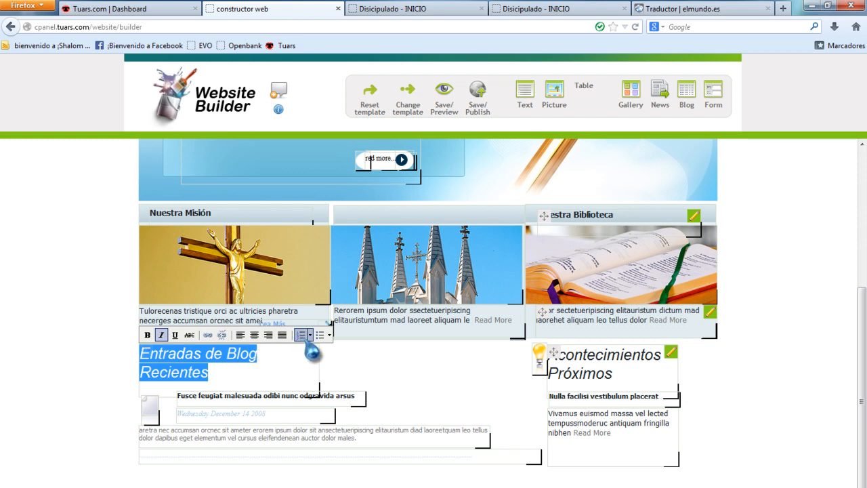
{"action": "left_click", "coordinate": [330, 334]}
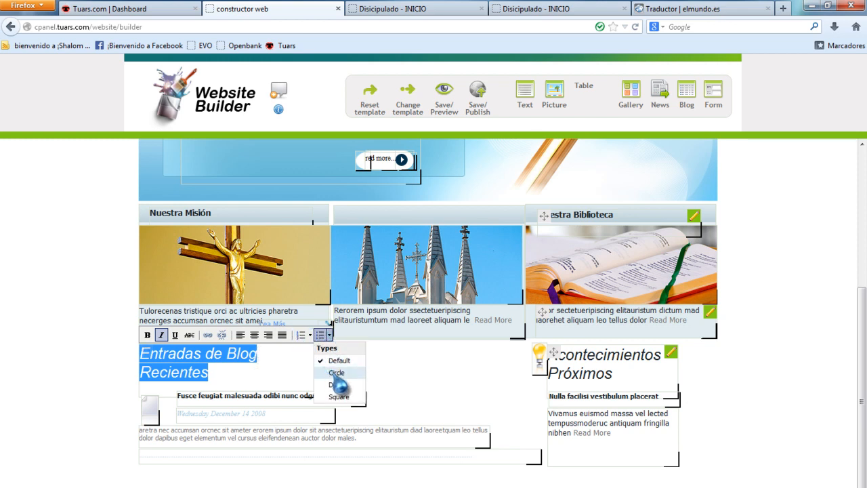
{"action": "left_click", "coordinate": [335, 372]}
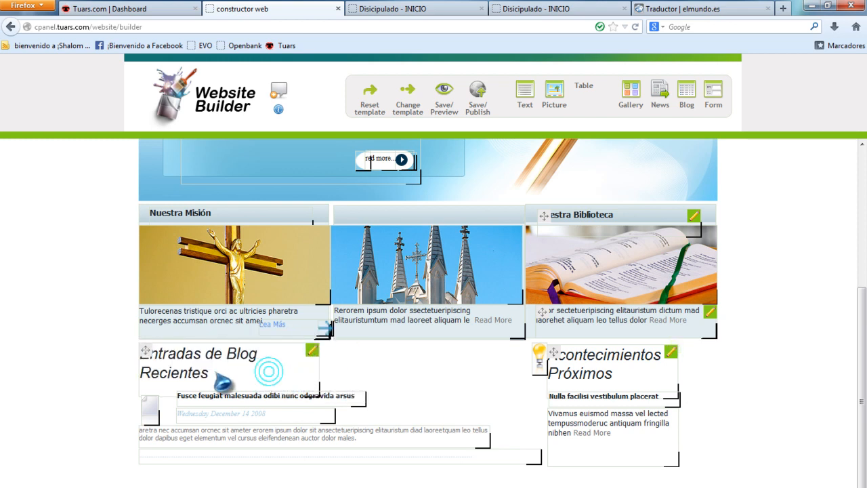
- Change the bullet type of the "Entradas de Blog Recientes" heading to Default
{"action": "left_click", "coordinate": [311, 350]}
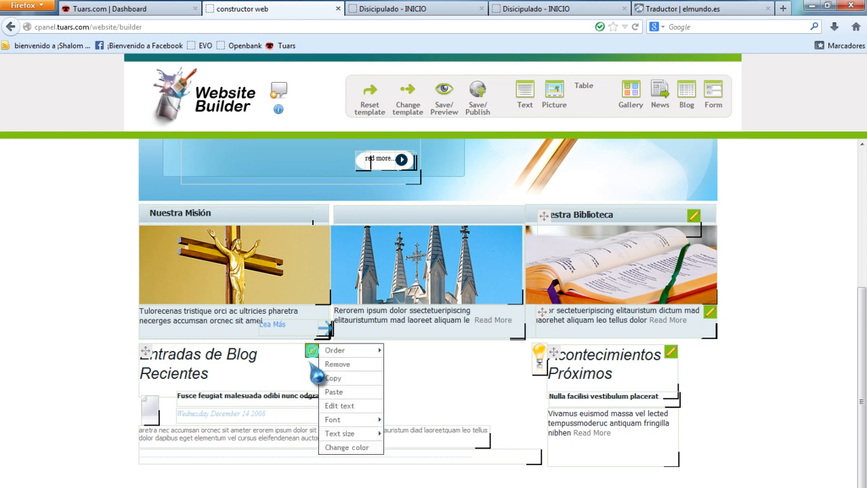
{"action": "left_click", "coordinate": [344, 405]}
{"action": "left_click_drag", "start_coordinate": [240, 378], "coordinate": [164, 354]}
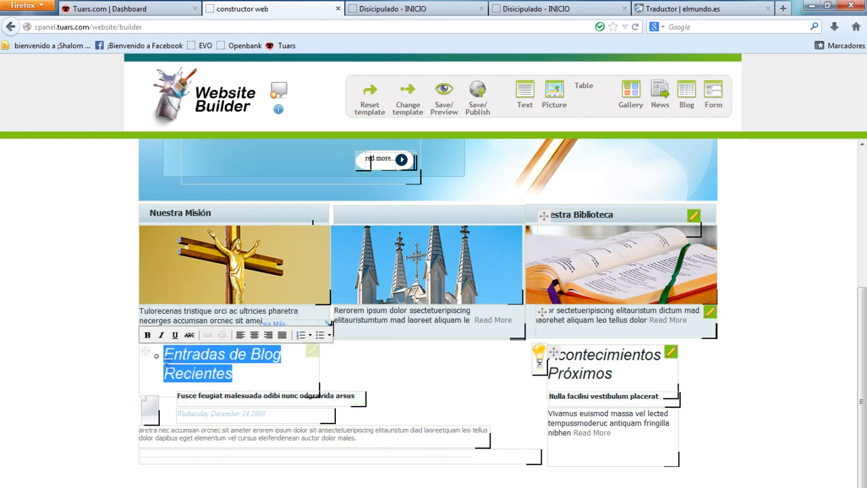
{"action": "left_click", "coordinate": [329, 334]}
{"action": "left_click", "coordinate": [335, 361]}
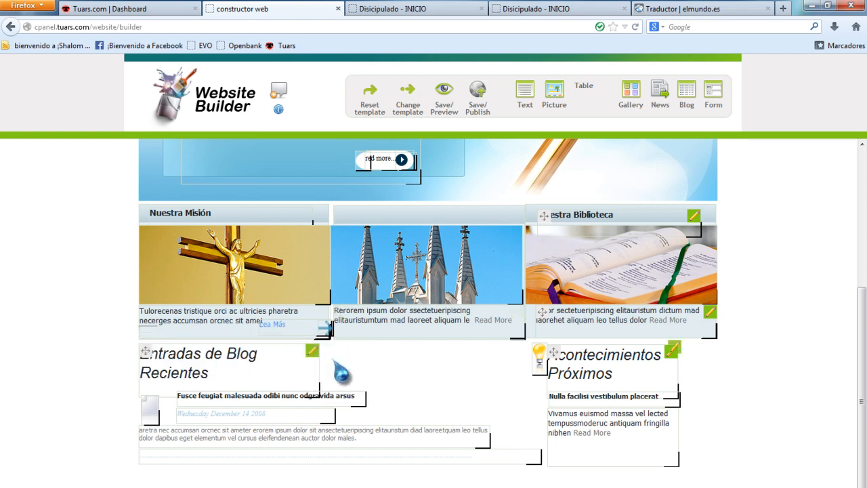
- Edit the "Entradas de Blog Recientes" heading and change its bullet type to Square
{"action": "left_click", "coordinate": [314, 358]}
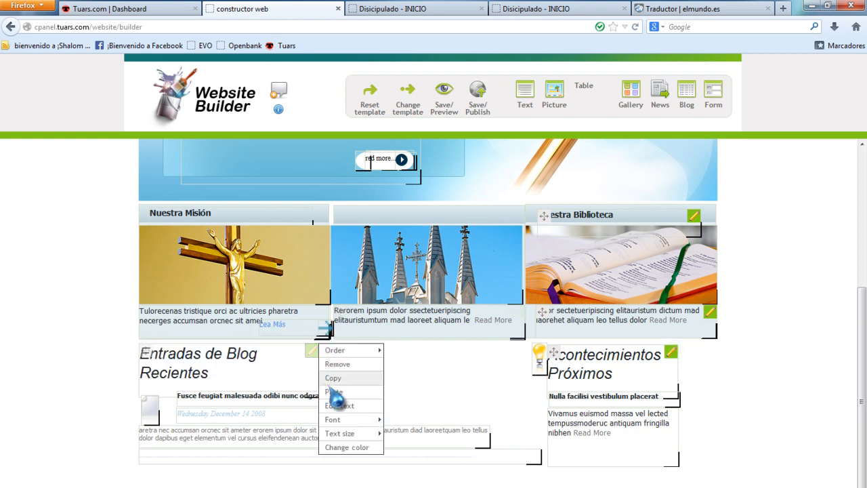
{"action": "left_click", "coordinate": [337, 406]}
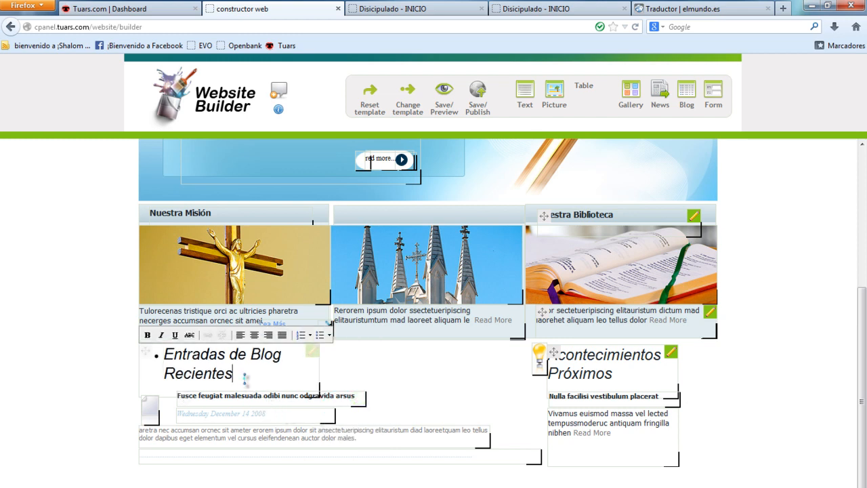
{"action": "left_click_drag", "start_coordinate": [233, 376], "coordinate": [181, 355]}
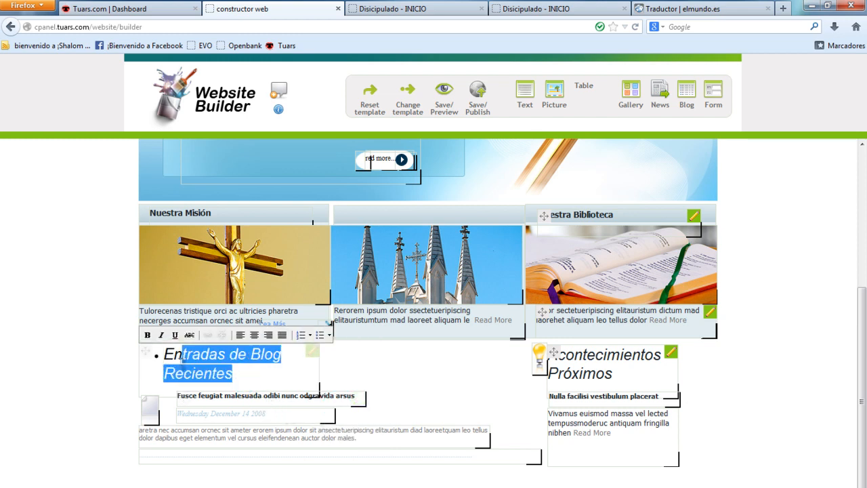
{"action": "left_click", "coordinate": [330, 335]}
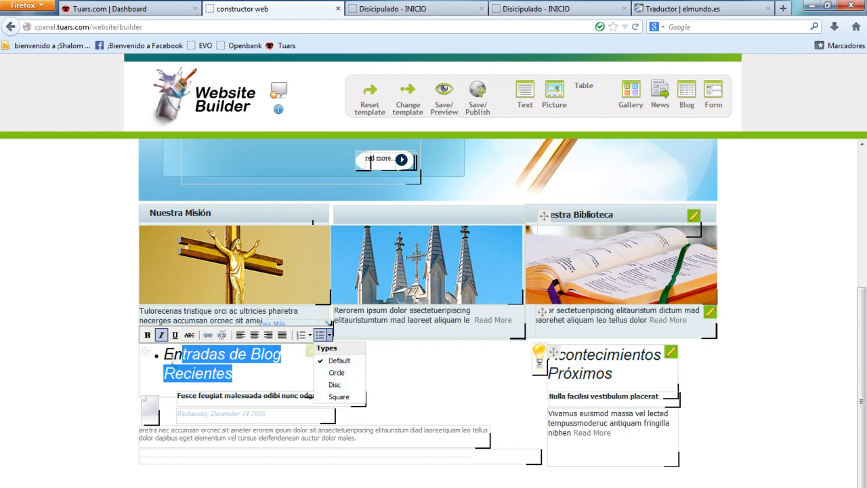
{"action": "left_click", "coordinate": [161, 356]}
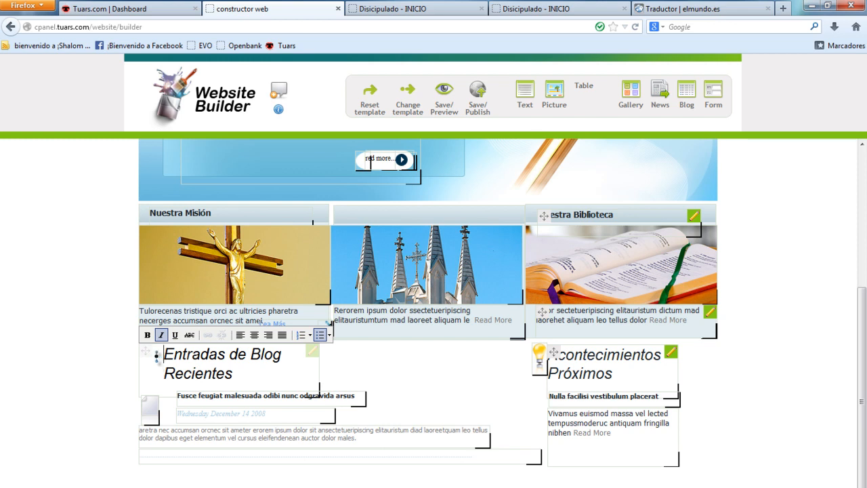
{"action": "left_click", "coordinate": [301, 335]}
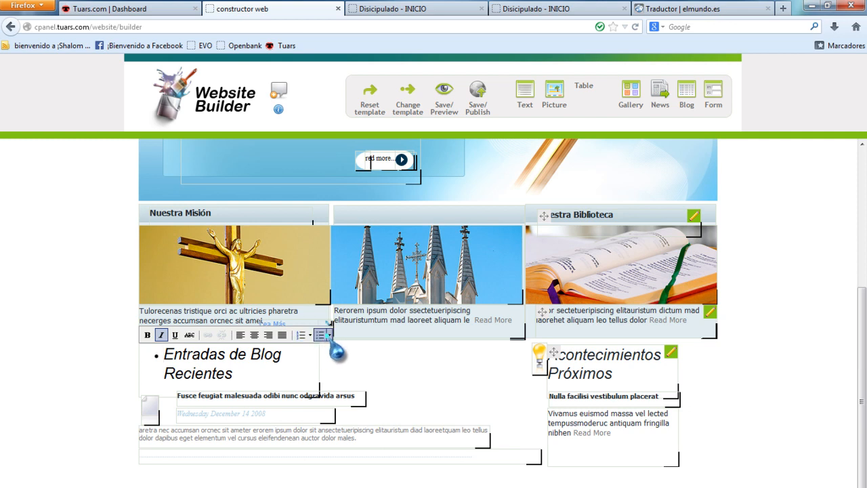
{"action": "left_click", "coordinate": [329, 334]}
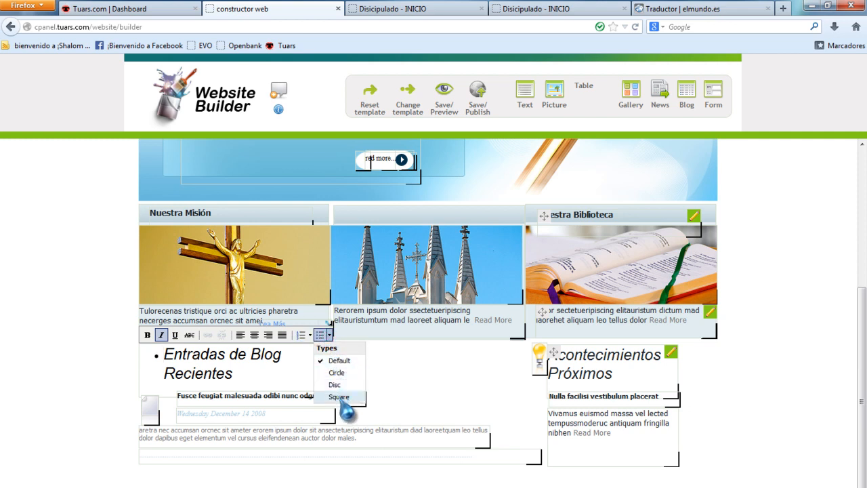
{"action": "left_click", "coordinate": [339, 396]}
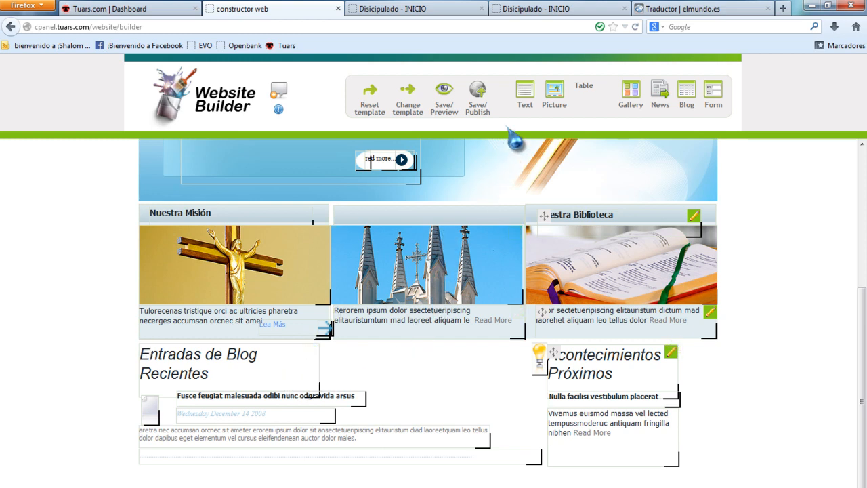
- Save and preview the site, and close the two older preview pages
{"action": "left_click", "coordinate": [444, 98]}
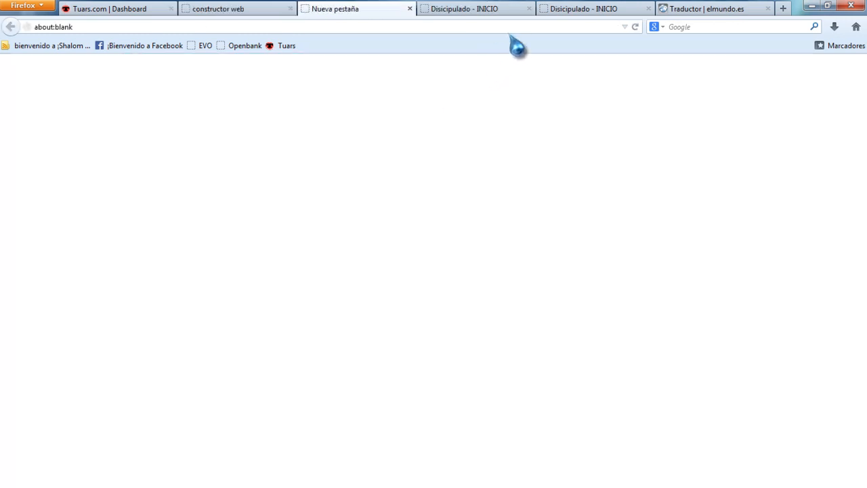
{"action": "left_click", "coordinate": [529, 9]}
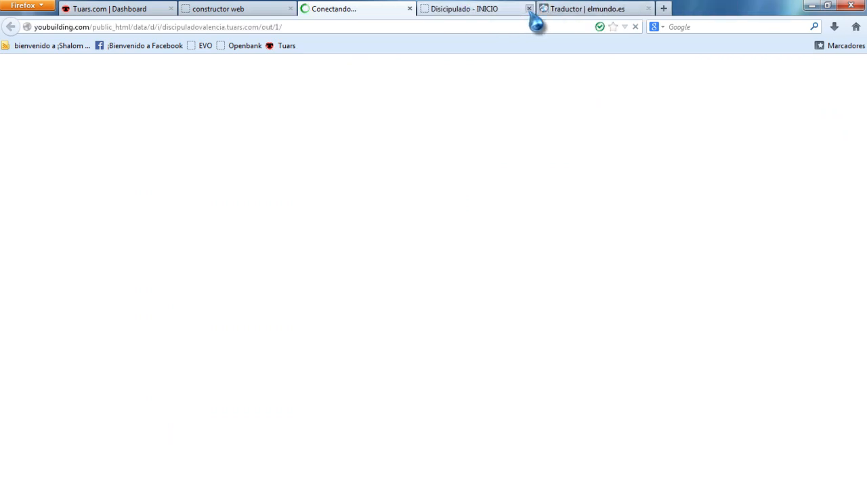
{"action": "left_click", "coordinate": [529, 9]}
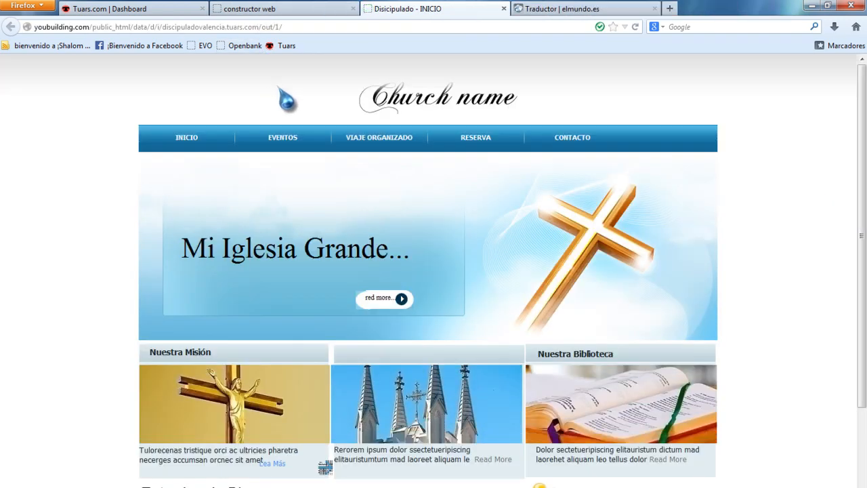
- Back in the Website Builder, open the crucifix picture under "Nuestra Misión" for replacement and accept it without choosing another image
{"action": "left_click", "coordinate": [313, 9]}
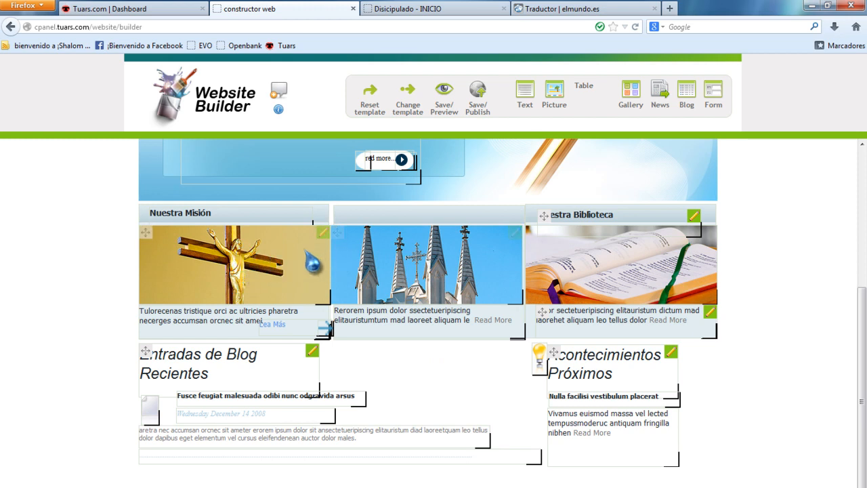
{"action": "right_click", "coordinate": [331, 237]}
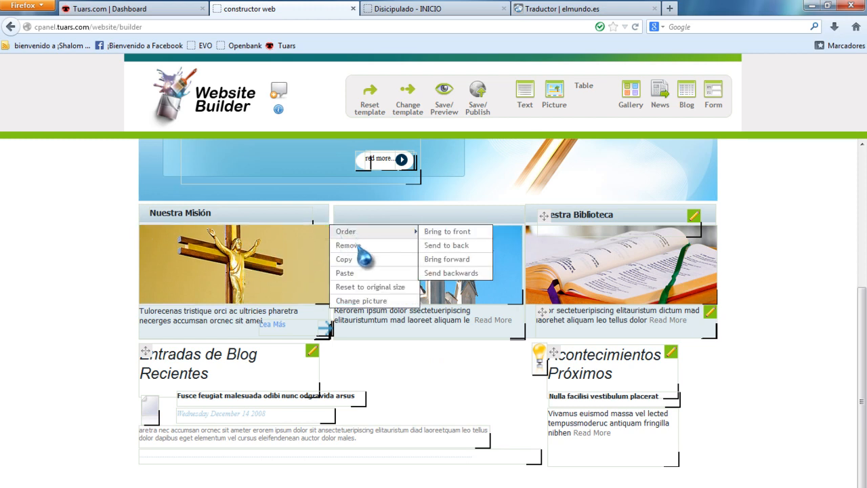
{"action": "left_click", "coordinate": [346, 301]}
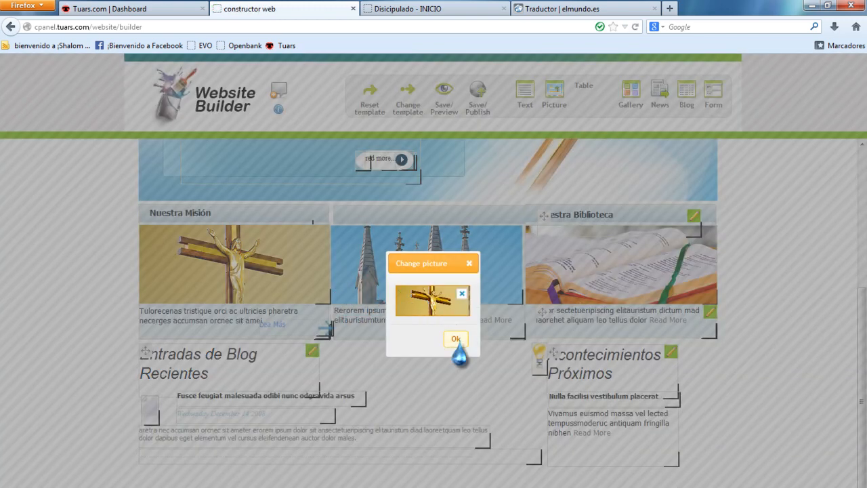
{"action": "left_click", "coordinate": [456, 340]}
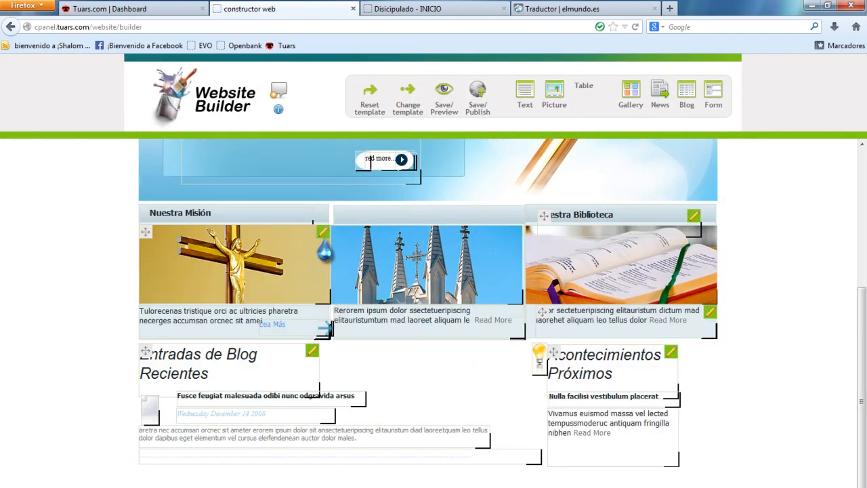
- Remove the crucifix picture under "Nuestra Misión" and the background panel behind that column
{"action": "right_click", "coordinate": [216, 259]}
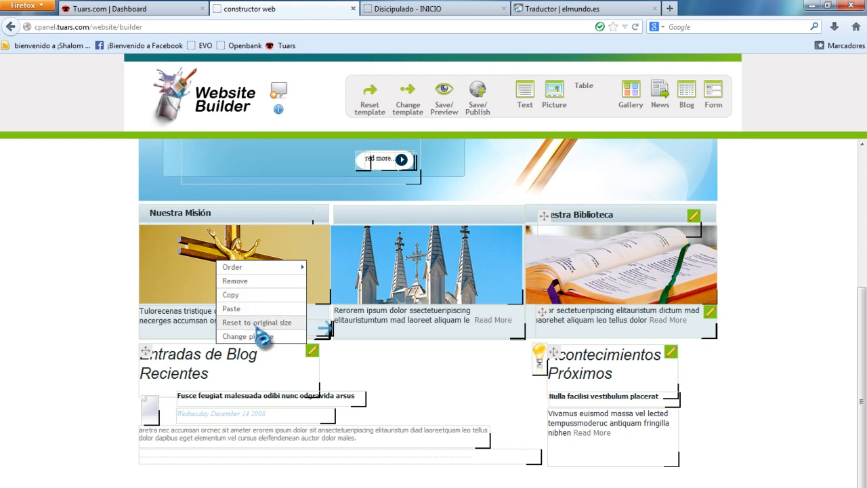
{"action": "left_click", "coordinate": [279, 280]}
{"action": "right_click", "coordinate": [292, 261]}
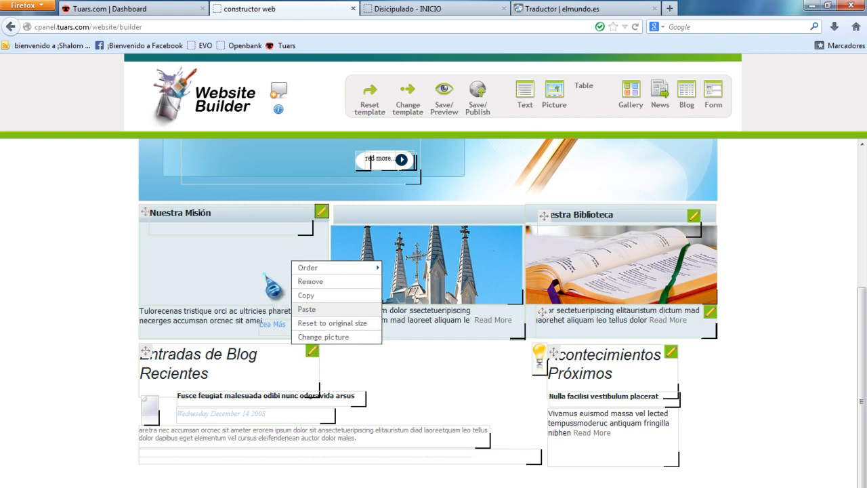
{"action": "left_click", "coordinate": [327, 283]}
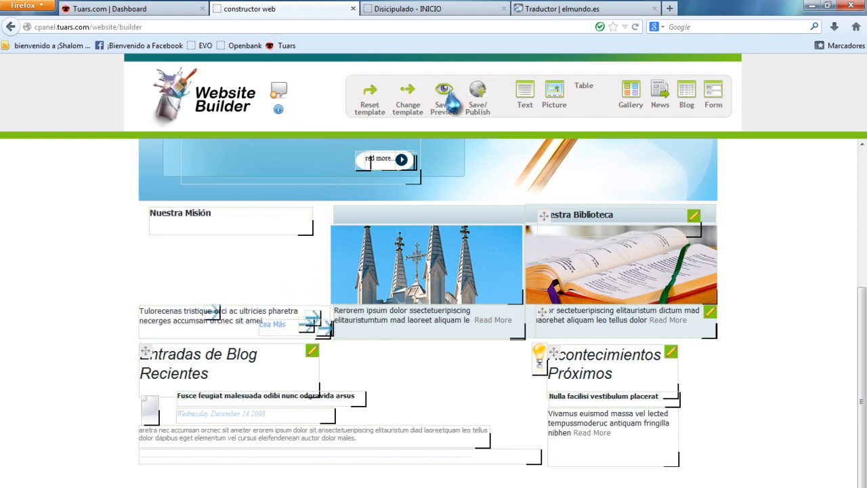
- Reset the template and recreate the site from the Church template with title "Discipulado", keywords "Valencia" and description "ASESOR"
{"action": "left_click", "coordinate": [371, 94]}
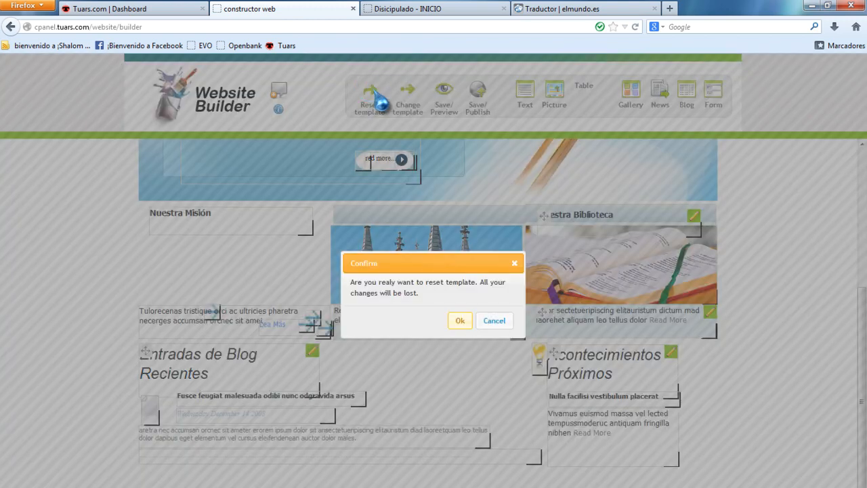
{"action": "left_click", "coordinate": [458, 321]}
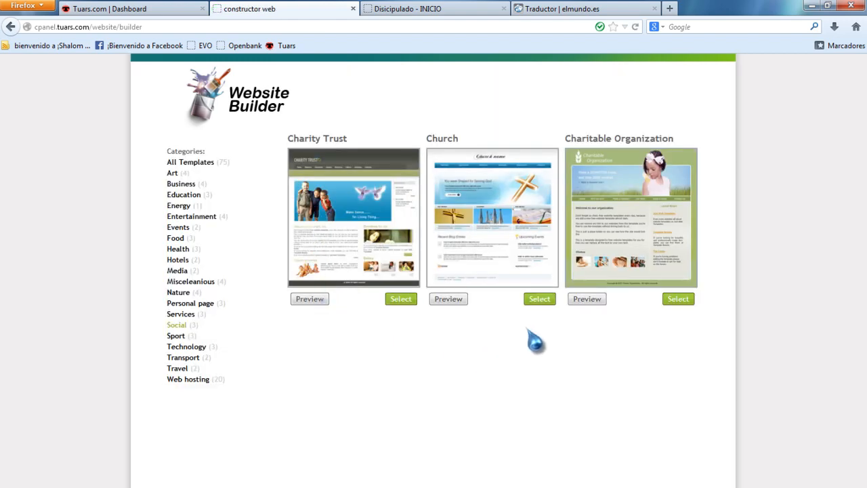
{"action": "left_click", "coordinate": [540, 299]}
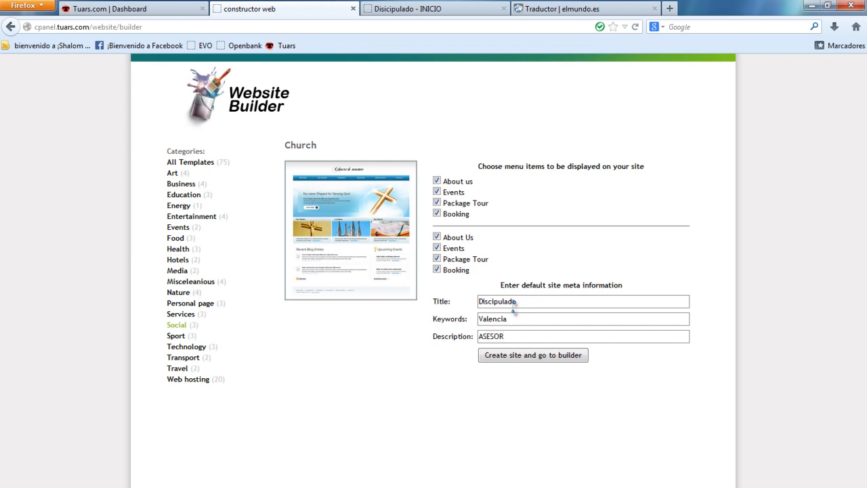
{"action": "key", "text": "Return"}
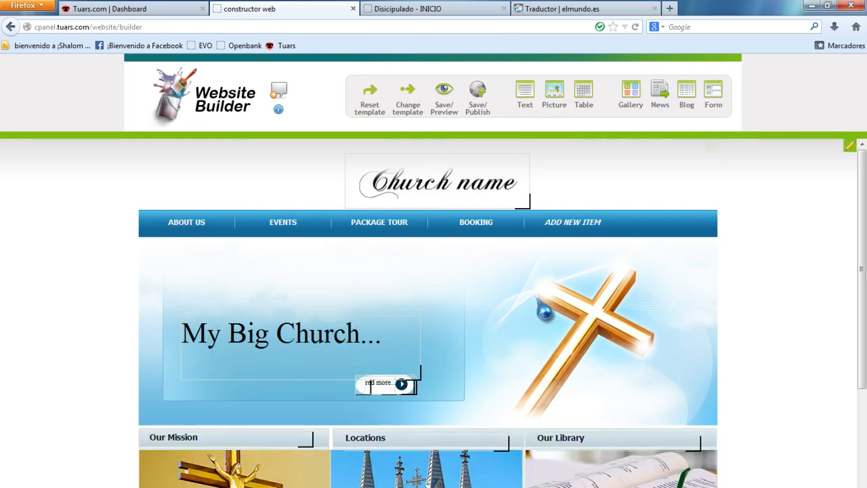
- Check the recreated Church page down to its blog and events sections, and save and publish the site
{"action": "scroll", "coordinate": [251, 325], "scroll_direction": "down", "scroll_amount": 3}
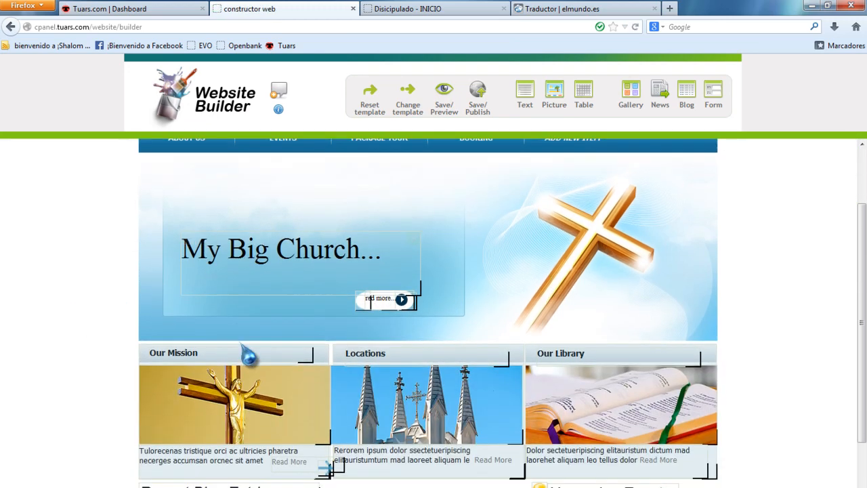
{"action": "scroll", "coordinate": [250, 354], "scroll_direction": "down", "scroll_amount": 3}
{"action": "scroll", "coordinate": [322, 386], "scroll_direction": "down", "scroll_amount": 2}
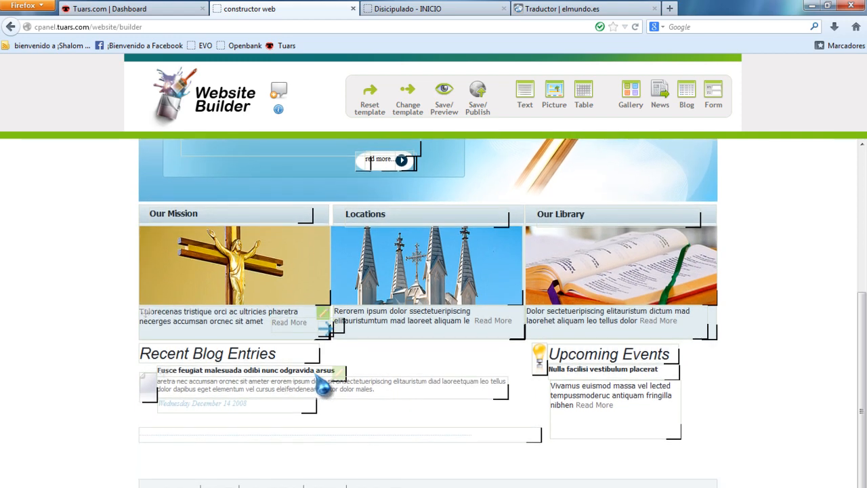
{"action": "scroll", "coordinate": [323, 389], "scroll_direction": "up", "scroll_amount": 7}
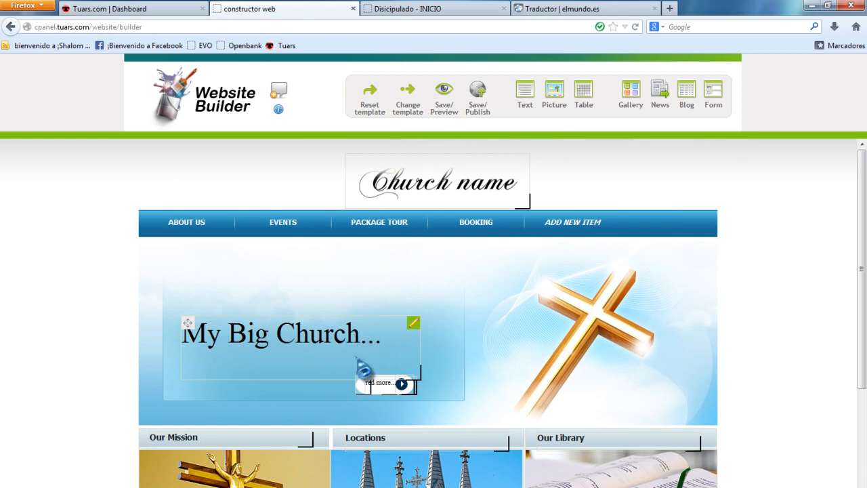
{"action": "left_click", "coordinate": [479, 98]}
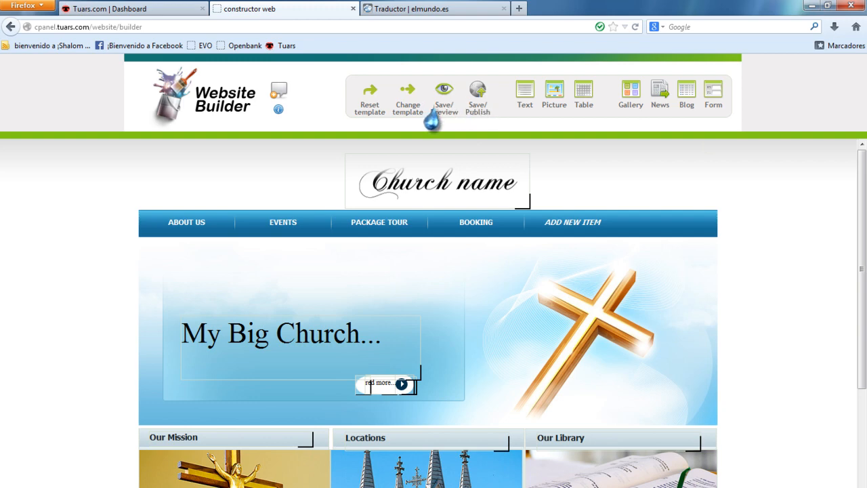
- On the Tuars hosting dashboard, look through the tool sections from Cuentas down to Más
{"action": "left_click", "coordinate": [143, 9]}
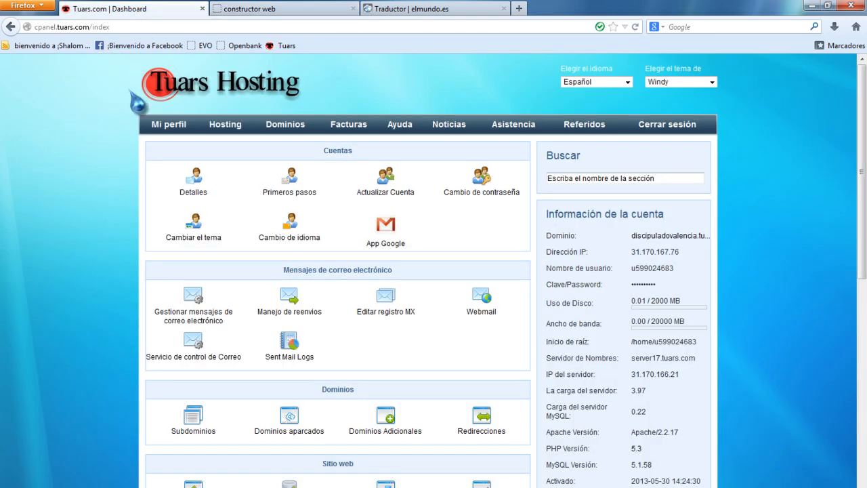
{"action": "scroll", "coordinate": [90, 226], "scroll_direction": "down", "scroll_amount": 5}
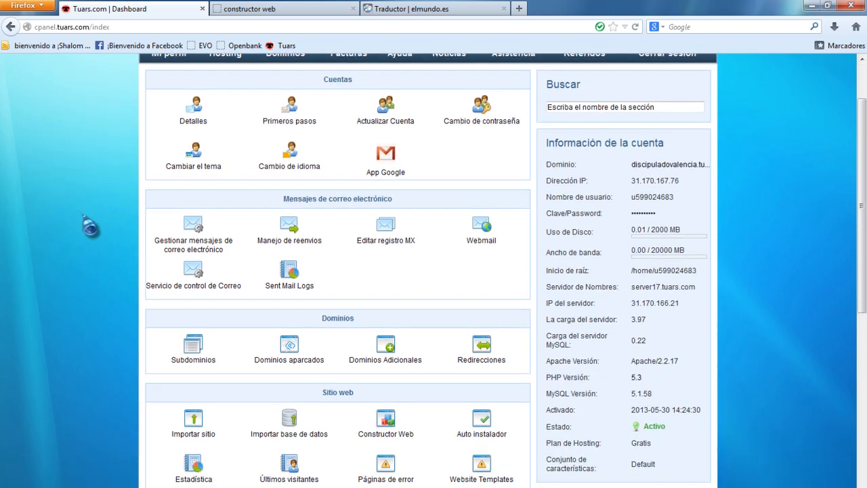
{"action": "scroll", "coordinate": [90, 226], "scroll_direction": "down", "scroll_amount": 5}
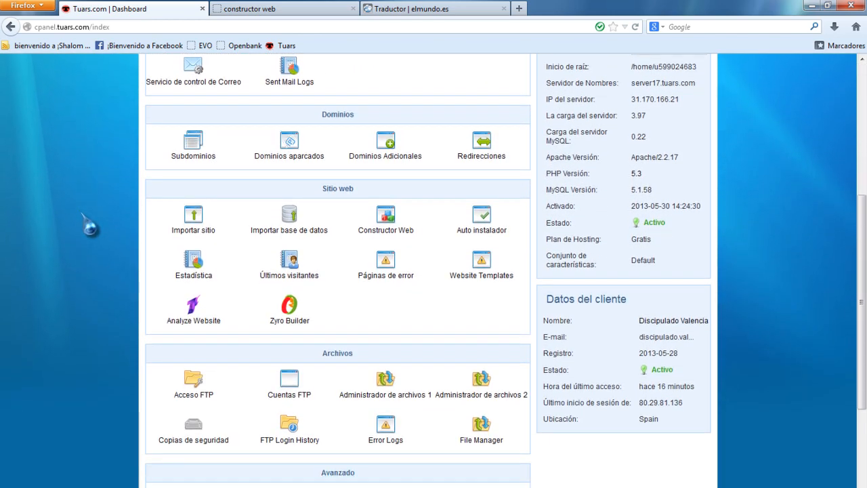
{"action": "scroll", "coordinate": [90, 227], "scroll_direction": "up", "scroll_amount": 5}
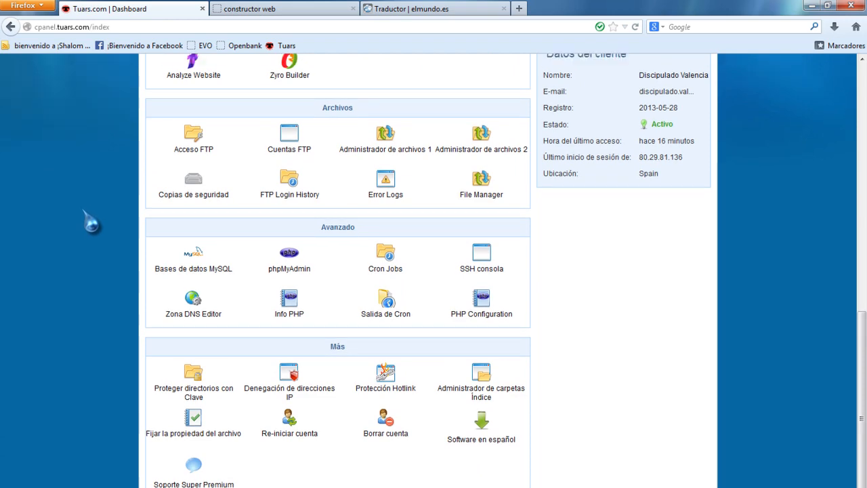
{"action": "scroll", "coordinate": [93, 220], "scroll_direction": "down", "scroll_amount": 5}
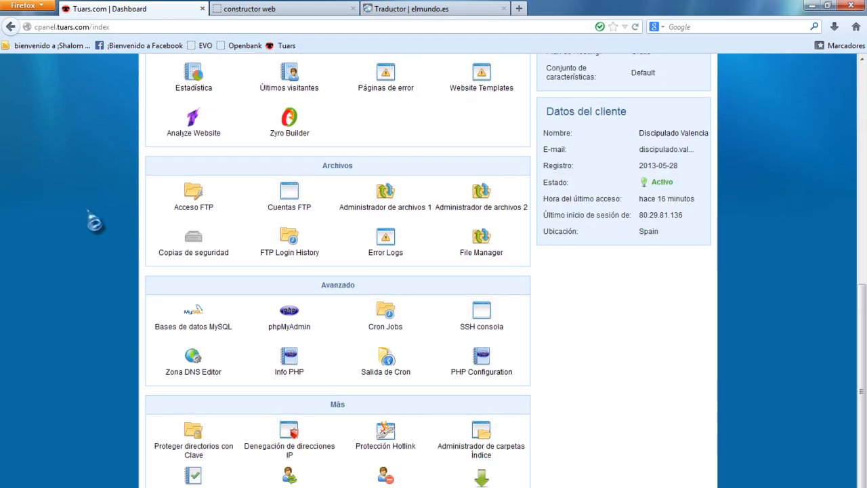
{"action": "scroll", "coordinate": [94, 220], "scroll_direction": "up", "scroll_amount": 7}
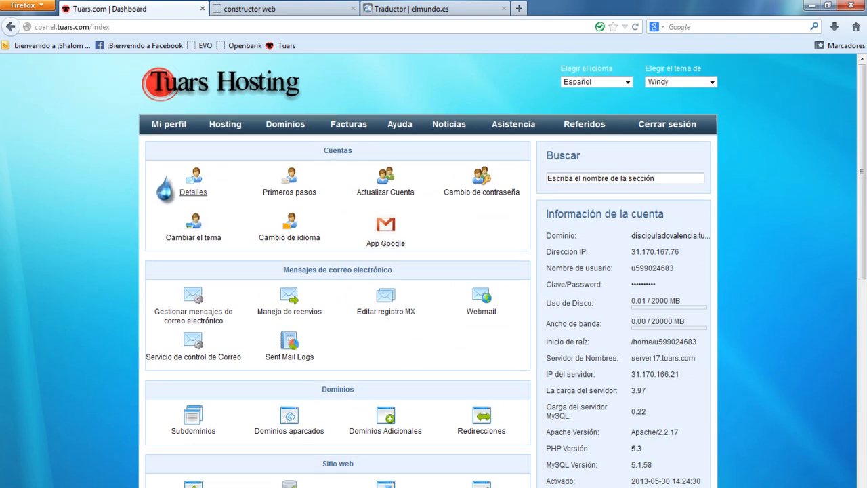
- Check the account profile, and open the published site discipuladovalencia.tuars.com from the list of active hosting accounts
{"action": "left_click", "coordinate": [169, 127]}
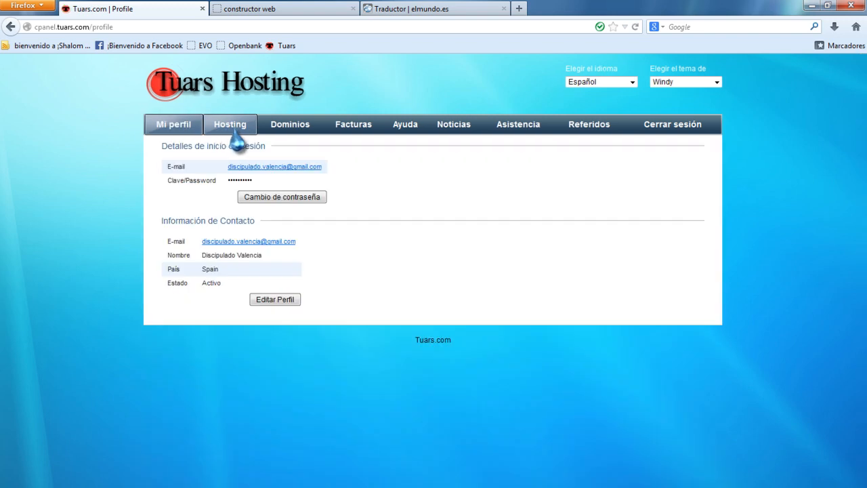
{"action": "left_click", "coordinate": [232, 133]}
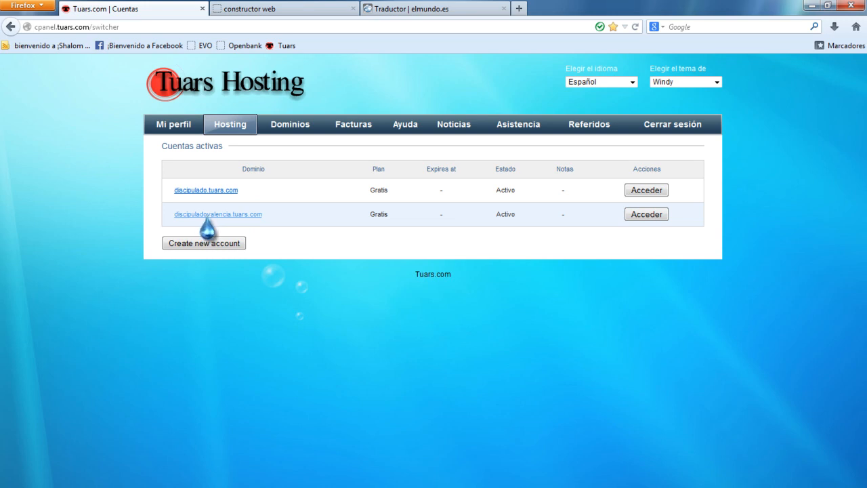
{"action": "left_click", "coordinate": [204, 215]}
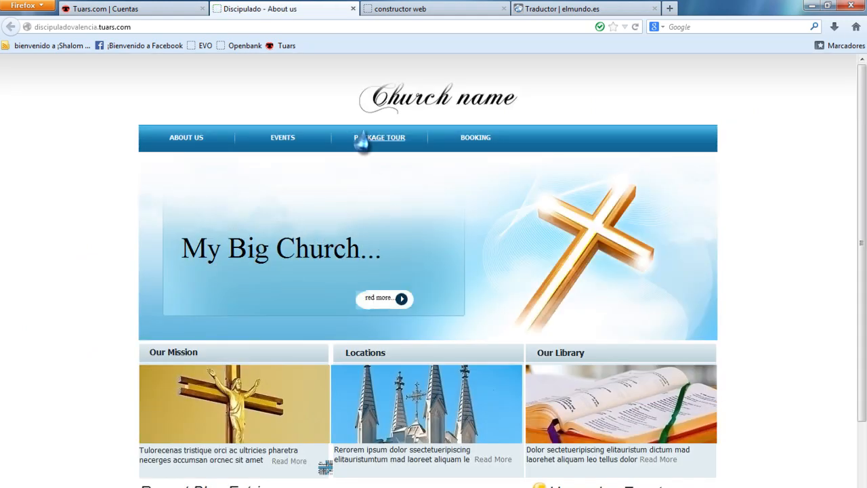
- On the published site, look over the home page down to its blog and events sections, and check the Events page's body text
{"action": "scroll", "coordinate": [285, 144], "scroll_direction": "down", "scroll_amount": 4}
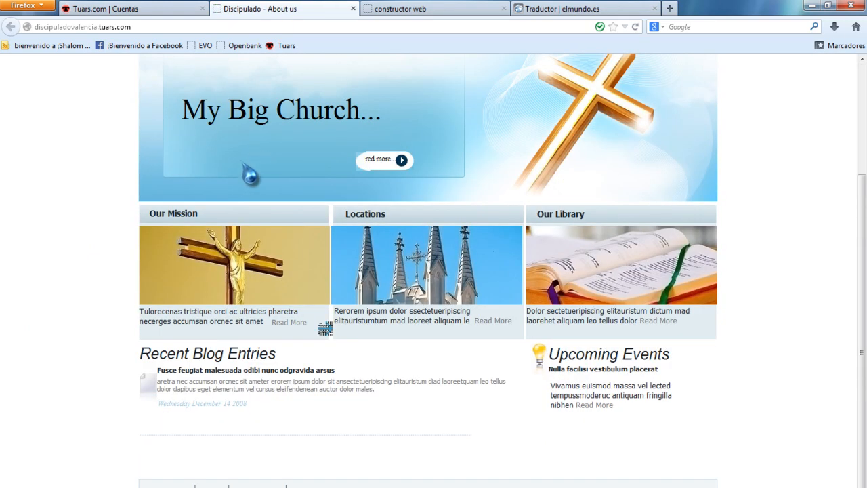
{"action": "scroll", "coordinate": [193, 304], "scroll_direction": "up", "scroll_amount": 1}
{"action": "scroll", "coordinate": [196, 308], "scroll_direction": "up", "scroll_amount": 3}
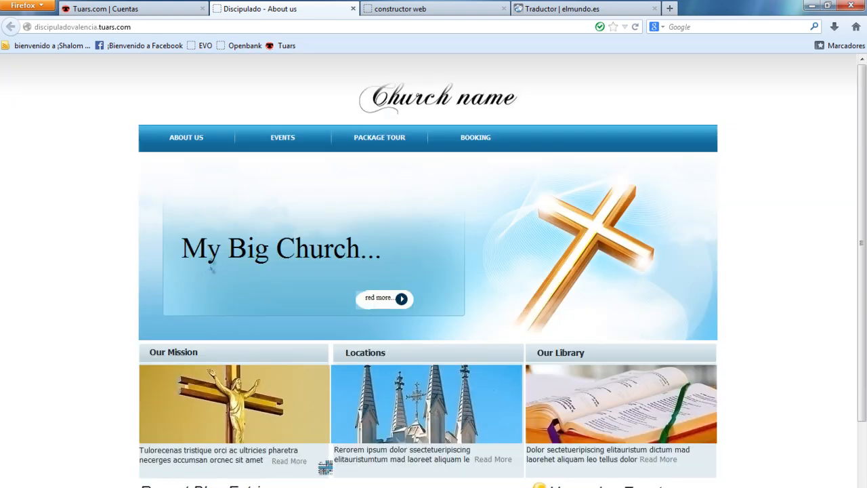
{"action": "left_click", "coordinate": [283, 140]}
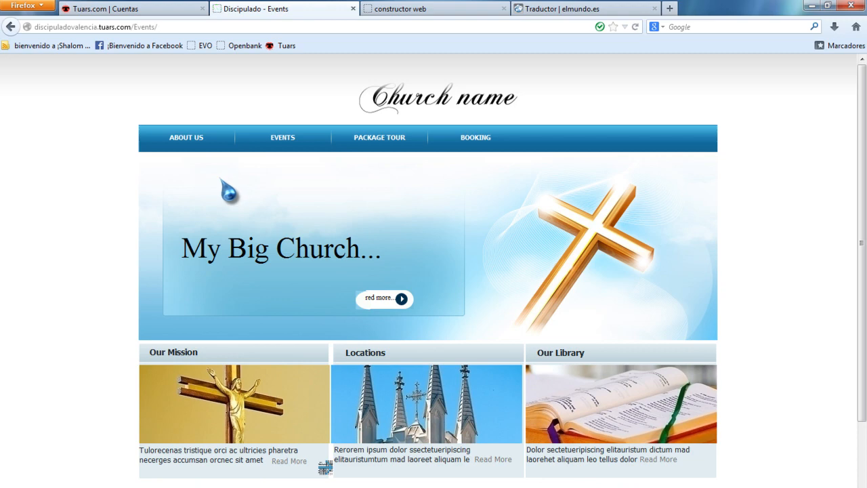
{"action": "scroll", "coordinate": [225, 203], "scroll_direction": "down", "scroll_amount": 1}
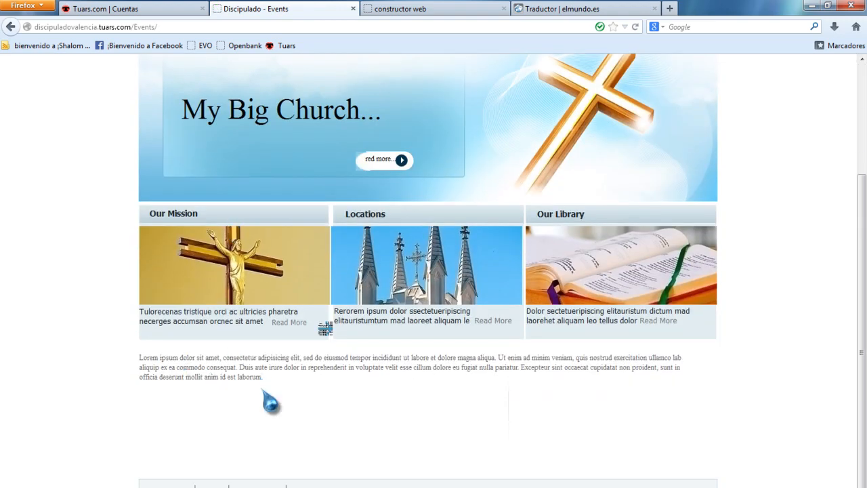
{"action": "left_click_drag", "start_coordinate": [206, 366], "coordinate": [149, 359]}
- Open the published site's Package Tour page and look through its placeholder text
{"action": "scroll", "coordinate": [255, 285], "scroll_direction": "up", "scroll_amount": 4}
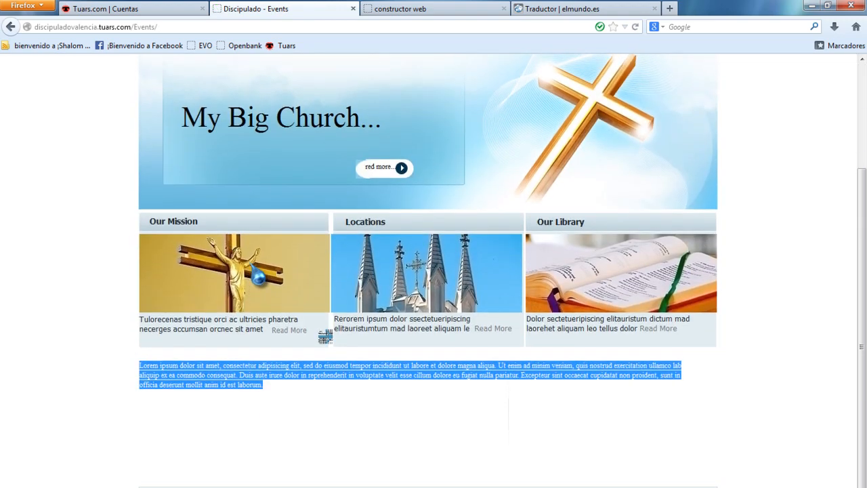
{"action": "left_click", "coordinate": [355, 144]}
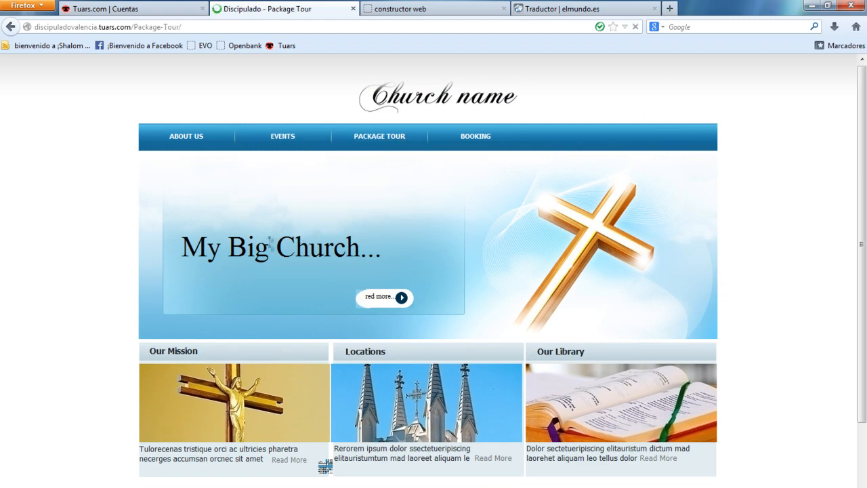
{"action": "scroll", "coordinate": [268, 240], "scroll_direction": "down", "scroll_amount": 5}
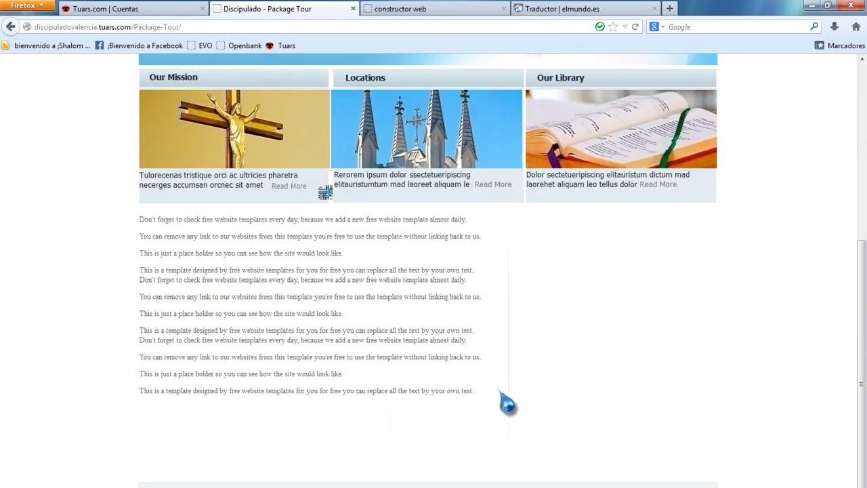
{"action": "left_click_drag", "start_coordinate": [498, 388], "coordinate": [128, 201]}
{"action": "left_click", "coordinate": [230, 247]}
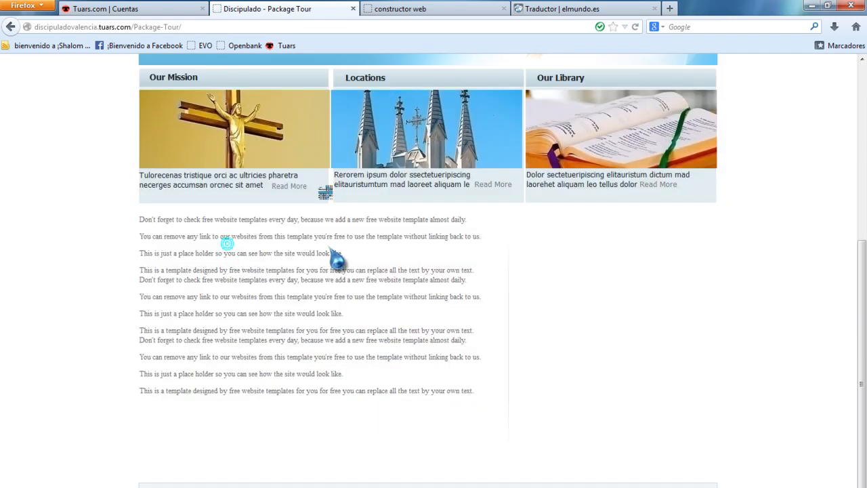
- View the published site's Booking page and follow the Read More link under Our Mission
{"action": "scroll", "coordinate": [336, 259], "scroll_direction": "up", "scroll_amount": 3}
{"action": "left_click", "coordinate": [474, 68]}
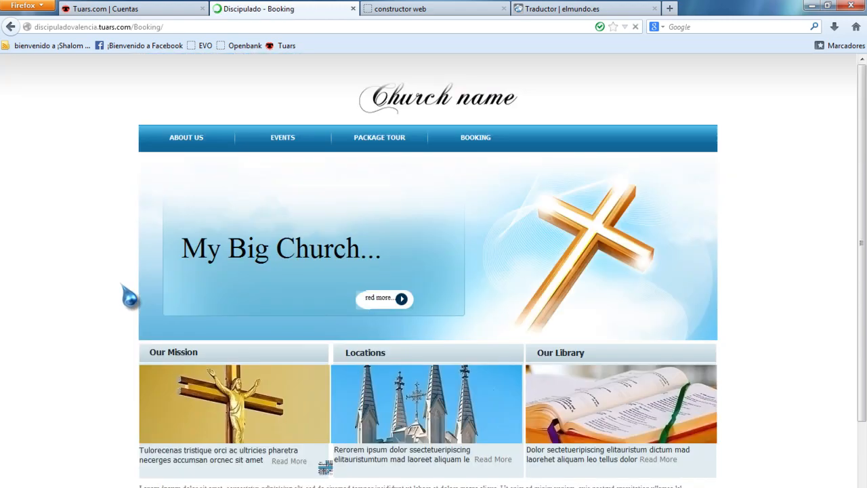
{"action": "scroll", "coordinate": [129, 294], "scroll_direction": "down", "scroll_amount": 2}
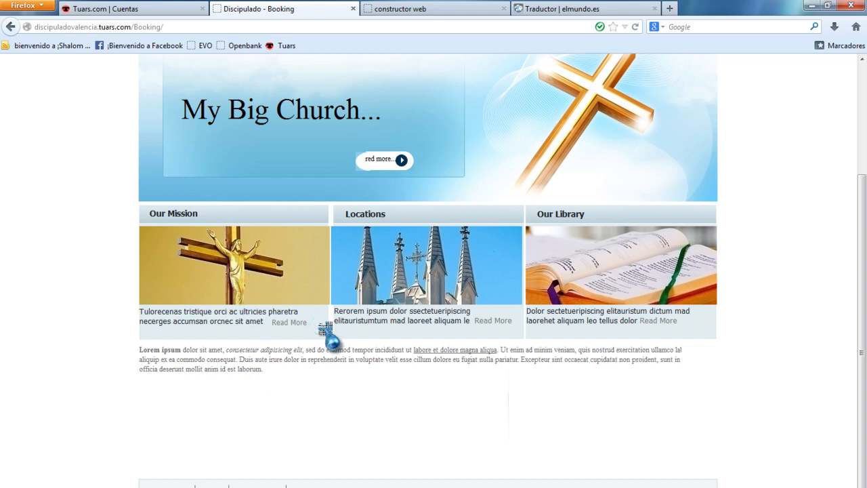
{"action": "left_click", "coordinate": [287, 325]}
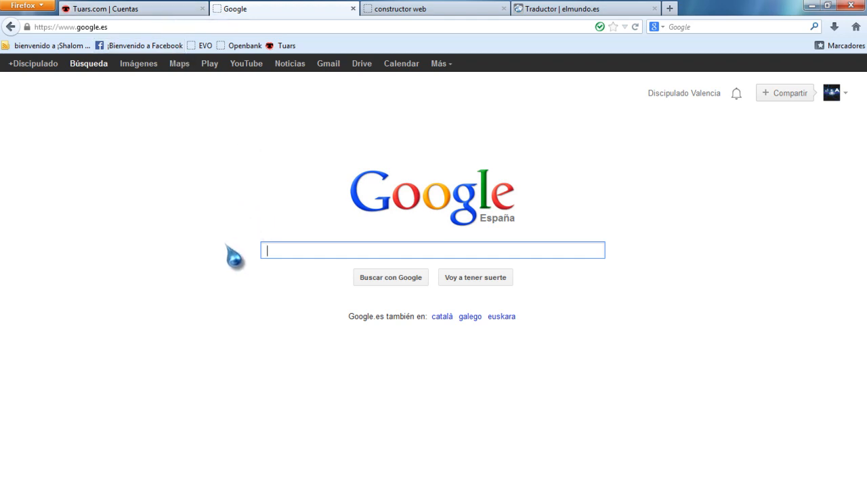
- Return to the Tuars hosting accounts and access the control panel of discipuladovalencia.tuars.com
{"action": "left_click", "coordinate": [136, 9]}
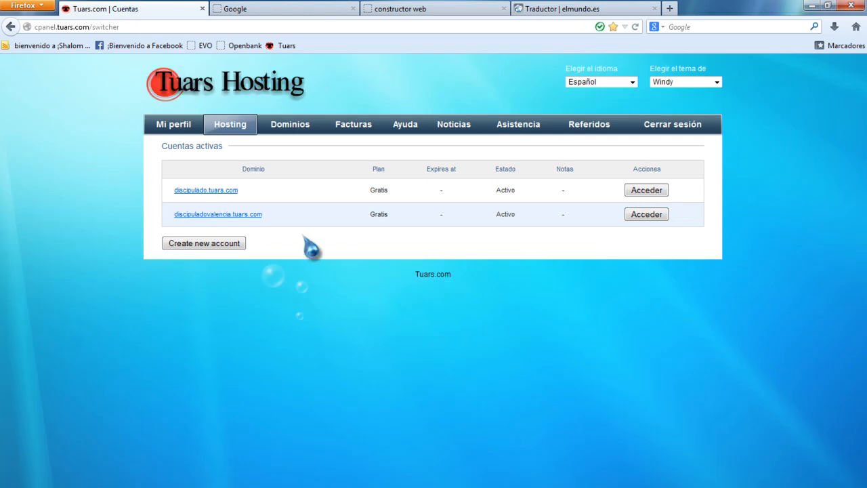
{"action": "left_click", "coordinate": [644, 216]}
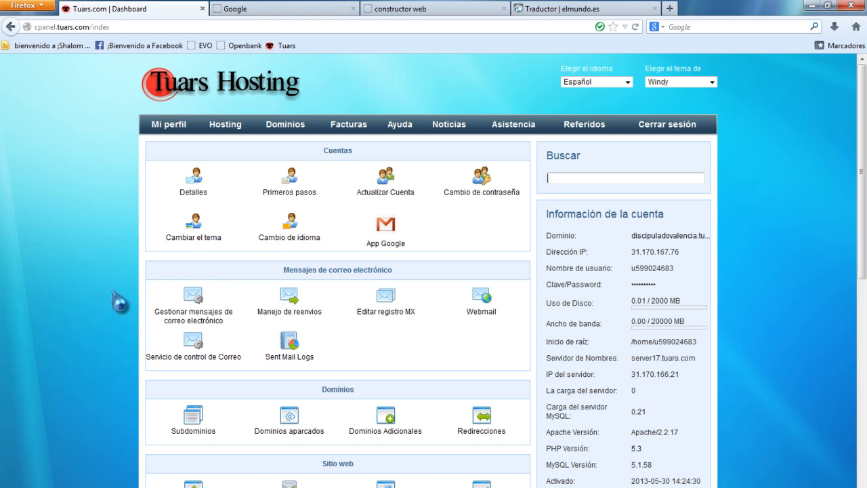
- Look over the Church page in the Website Builder once more, and minimize the browser to show the desktop
{"action": "left_click", "coordinate": [429, 10]}
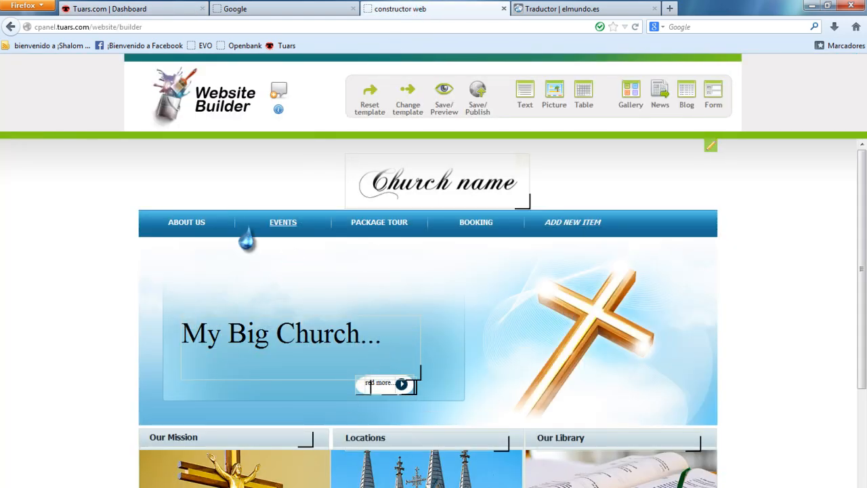
{"action": "scroll", "coordinate": [352, 437], "scroll_direction": "down", "scroll_amount": 1}
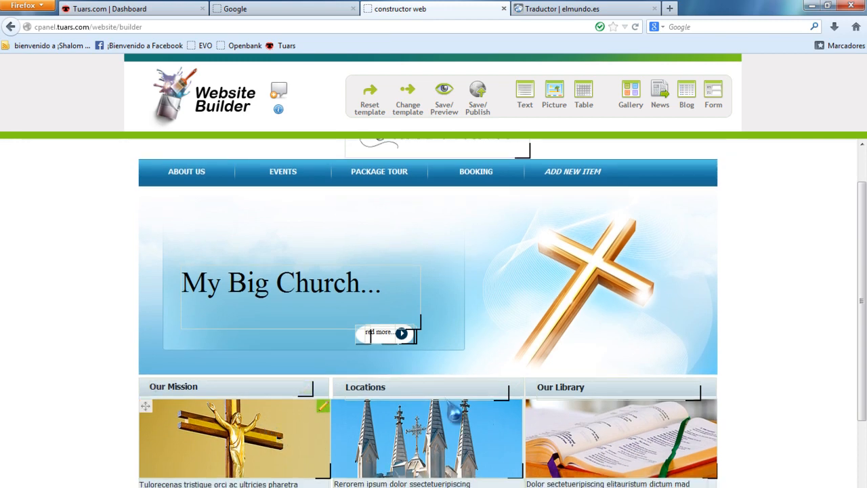
{"action": "scroll", "coordinate": [352, 270], "scroll_direction": "down", "scroll_amount": 1}
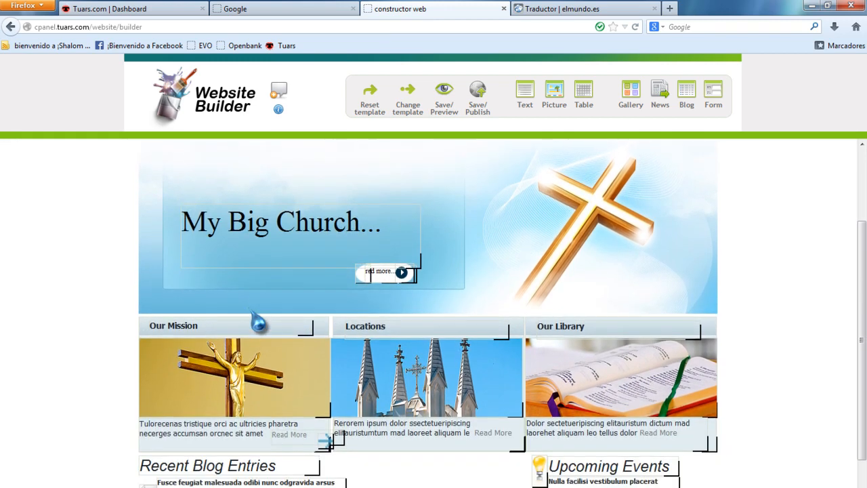
{"action": "scroll", "coordinate": [258, 323], "scroll_direction": "down", "scroll_amount": 1}
{"action": "scroll", "coordinate": [291, 359], "scroll_direction": "up", "scroll_amount": 1}
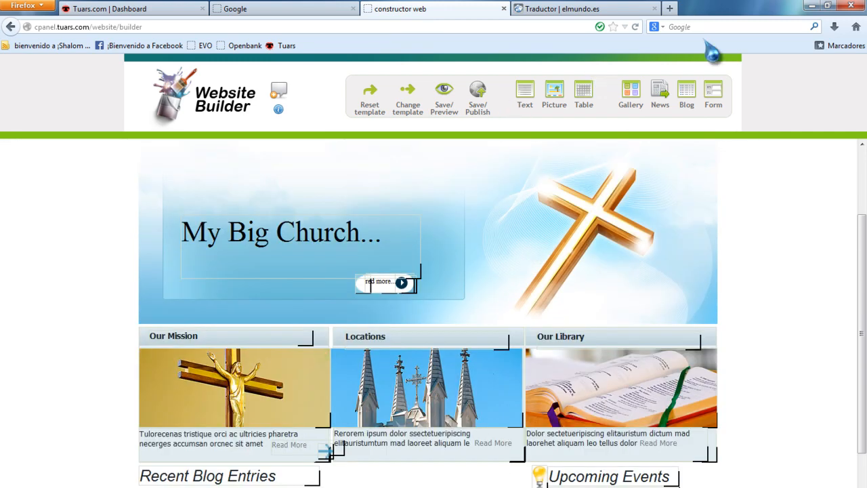
{"action": "left_click", "coordinate": [812, 5]}
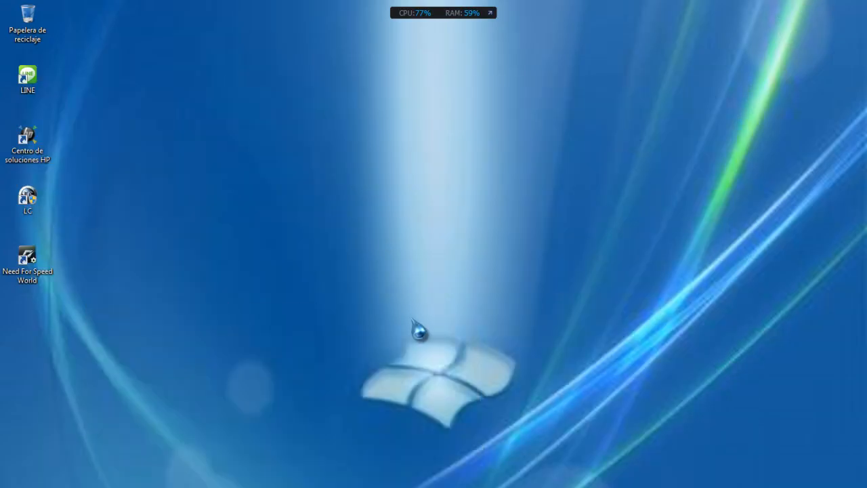